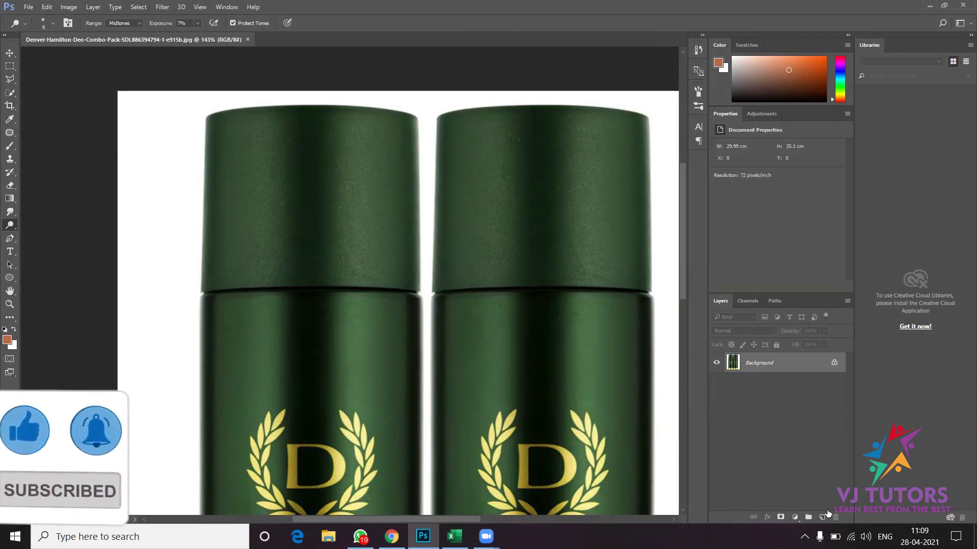
Add a new empty layer and start a pen path up the left cap's left side.
left_click(821, 517)
scroll(238, 157, "up", 2)
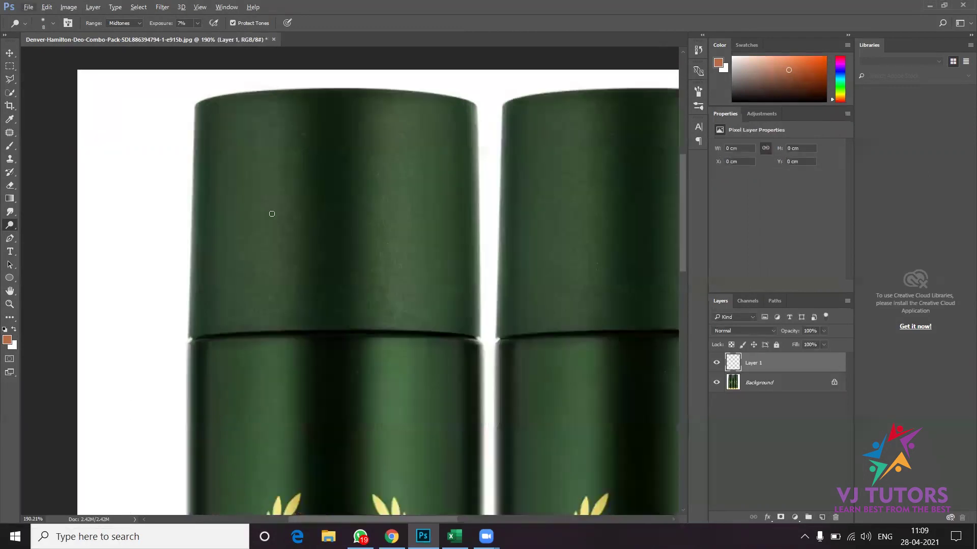
left_click(9, 80)
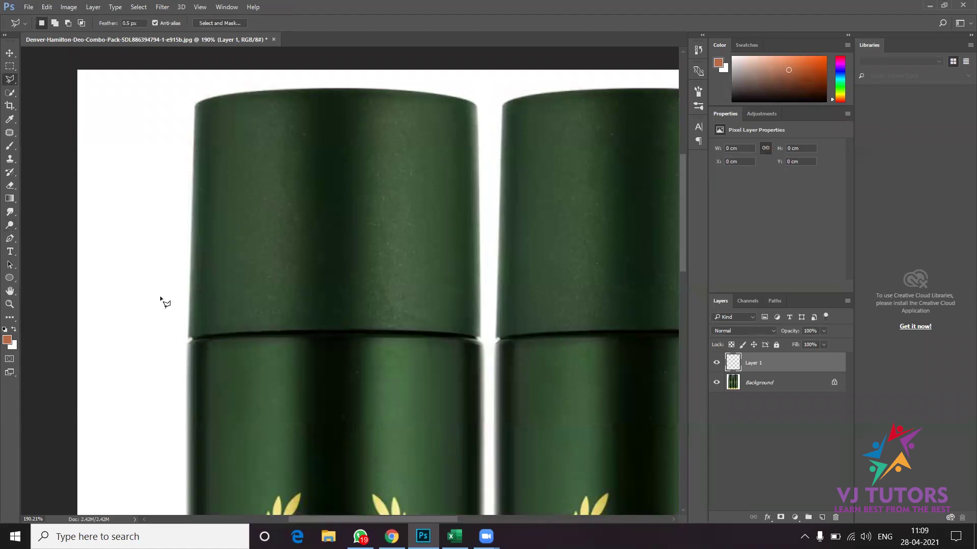
left_click(10, 238)
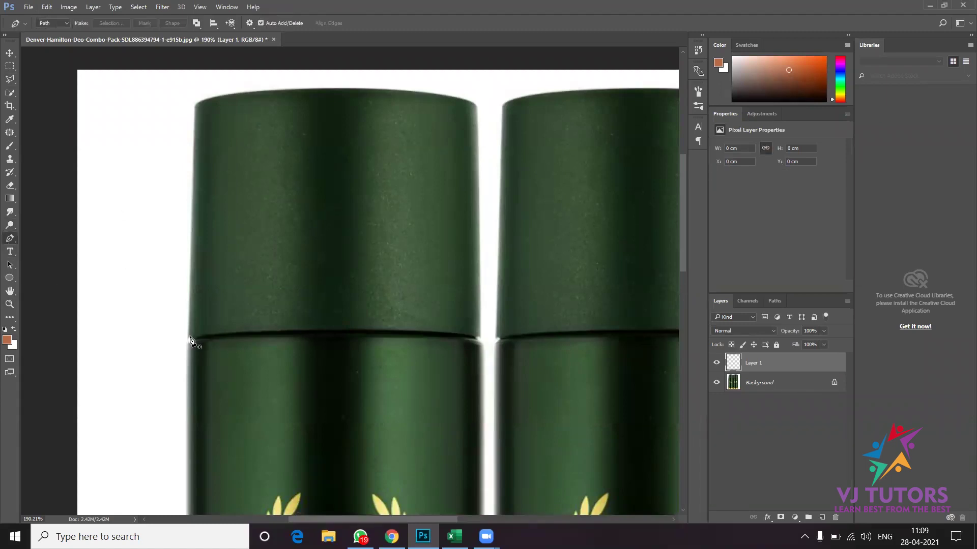
left_click(188, 335)
left_click(195, 105)
mouse_move(476, 106)
left_mouse_down()
mouse_move(601, 145)
mouse_move(675, 147)
left_mouse_up()
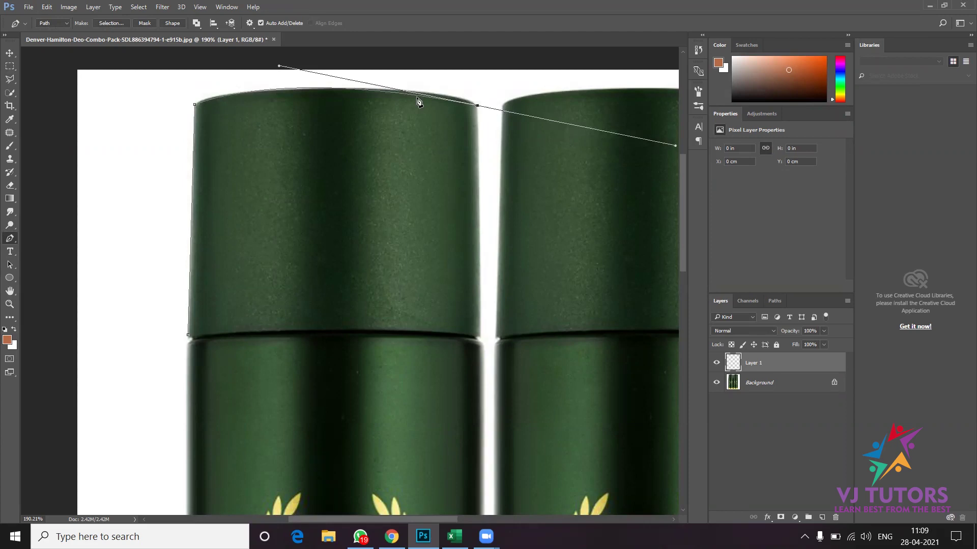
key("ctrl+z")
Complete the cap outline across its curved top, right side and curved bottom.
left_click_drag(358, 90, 460, 96)
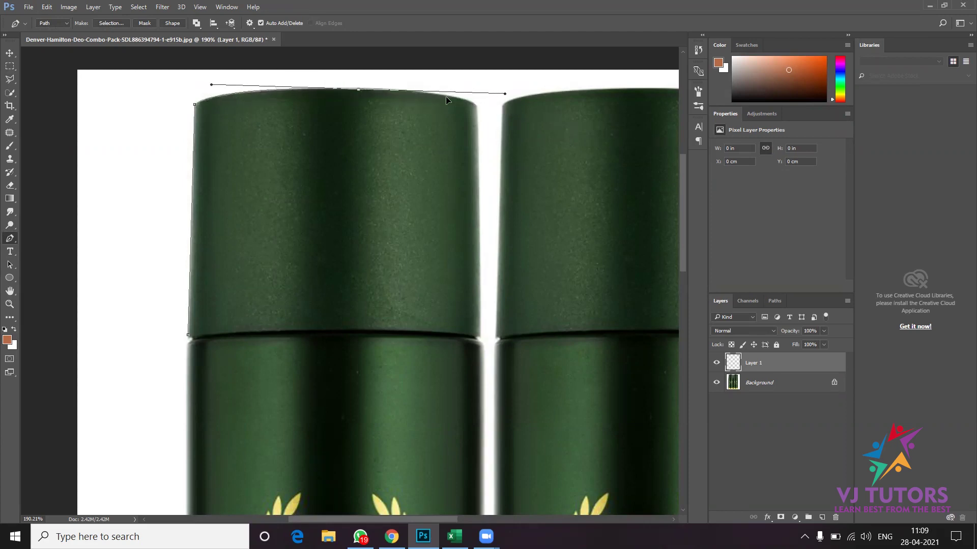
left_click(358, 90, "alt")
left_click_drag(477, 108, 488, 124)
left_click(480, 336)
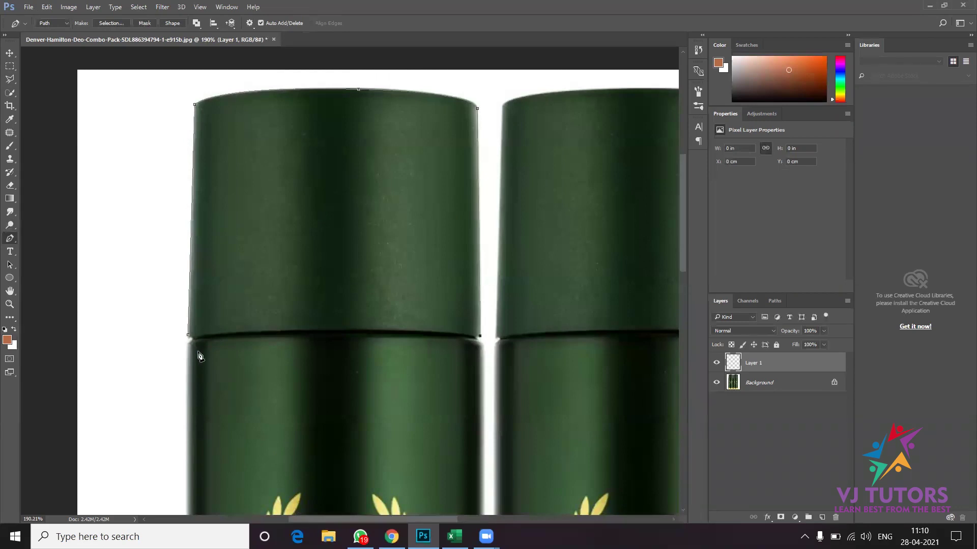
left_click_drag(188, 337, 42, 351)
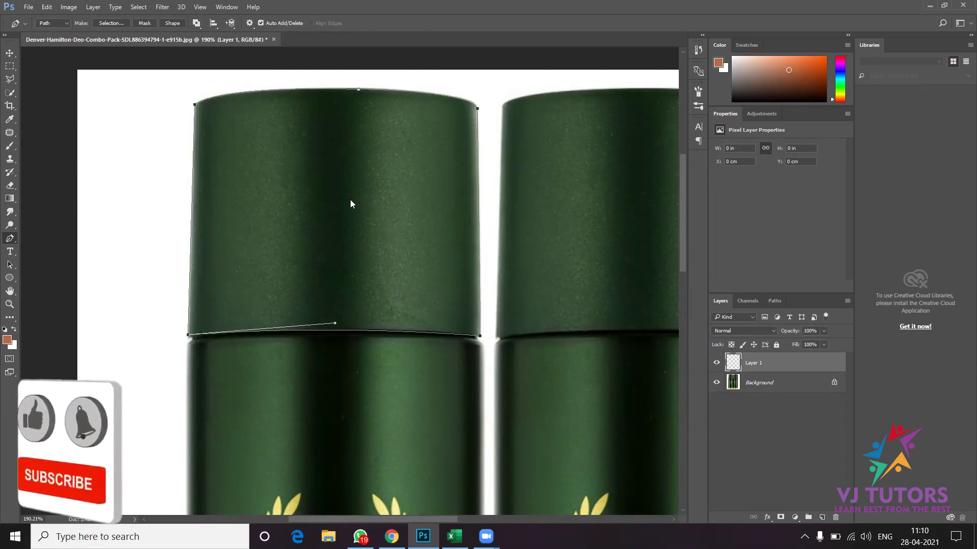
Convert the cap outline path into an active selection.
right_click(318, 167)
left_click(358, 218)
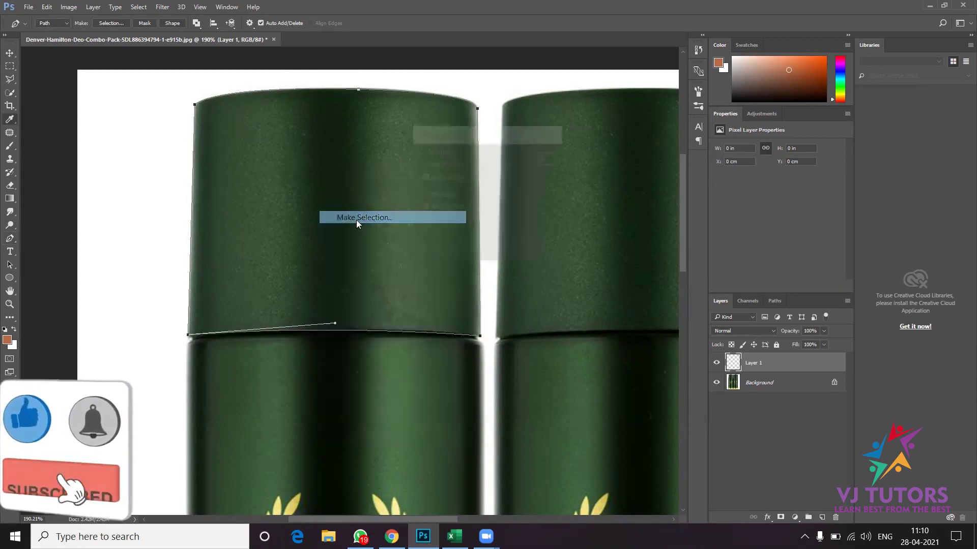
left_click(541, 157)
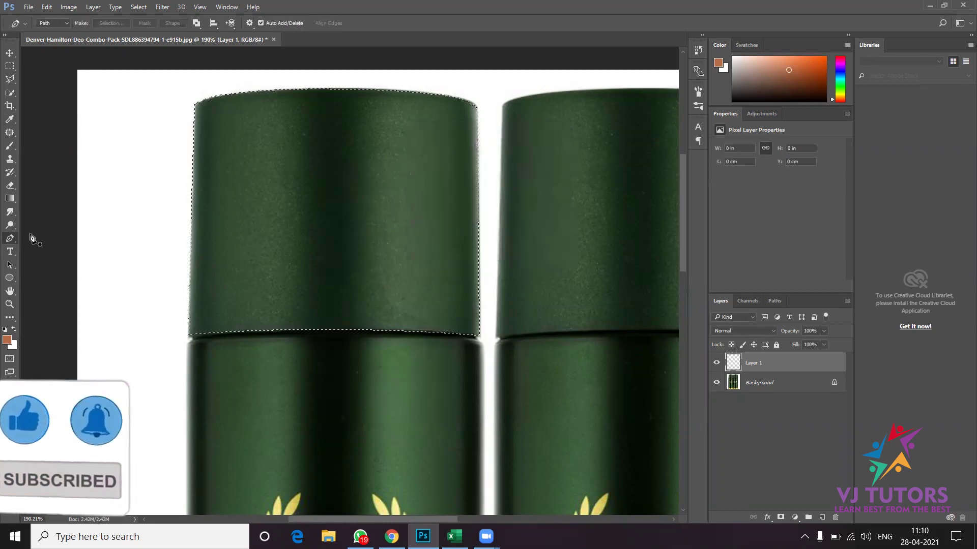
Set the gradient's 0, 25, 50, 75 and 100% stops to greens sampled from the bottle.
left_click(10, 199)
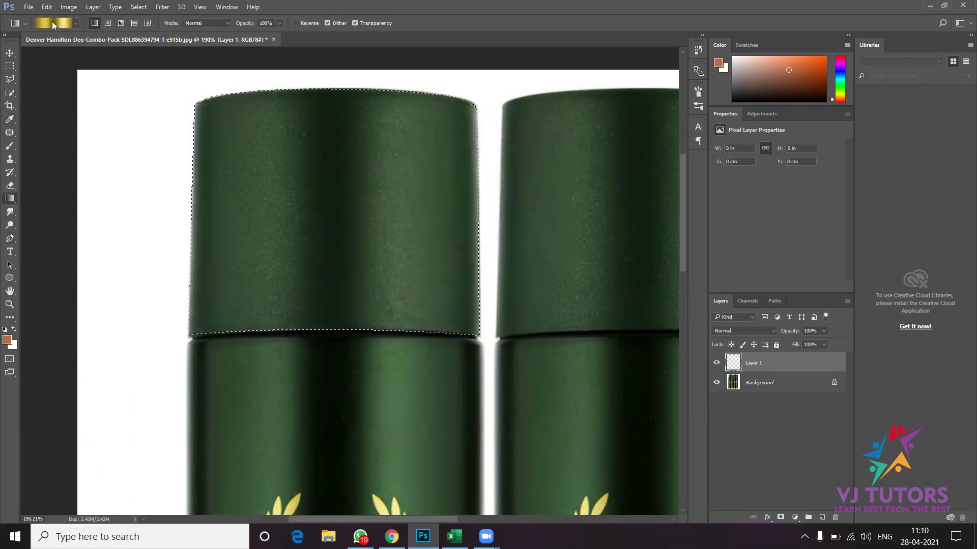
left_click(51, 21)
left_click_drag(223, 125, 593, 138)
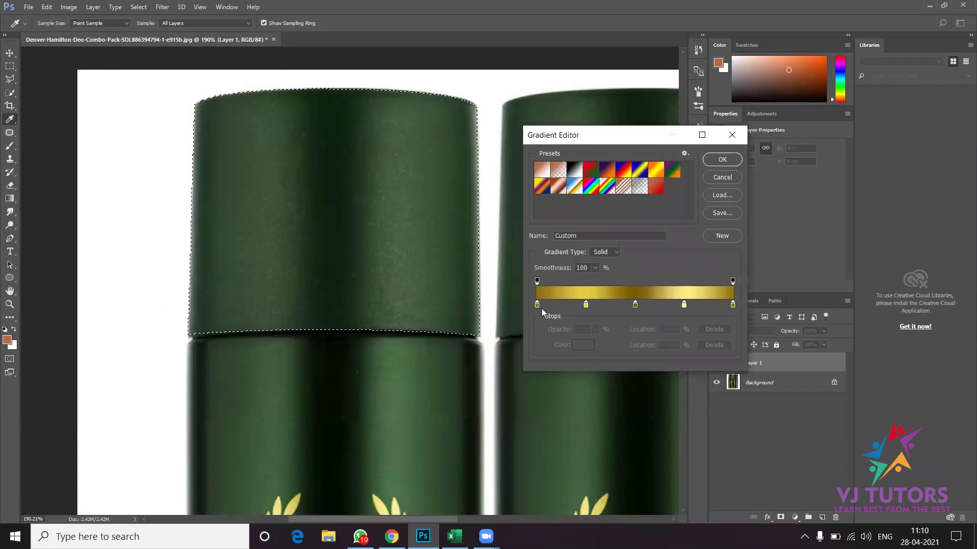
left_click(536, 306)
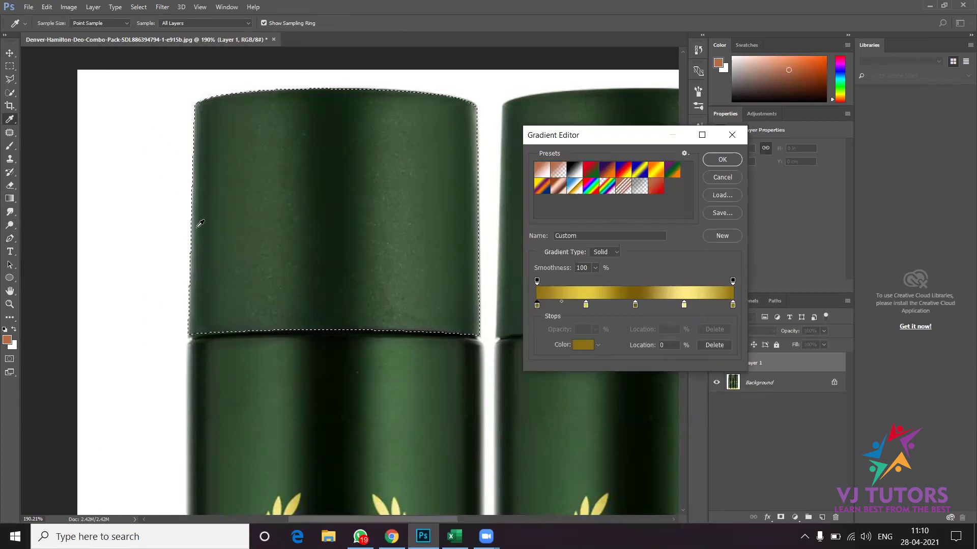
left_click(436, 279)
left_click(585, 305)
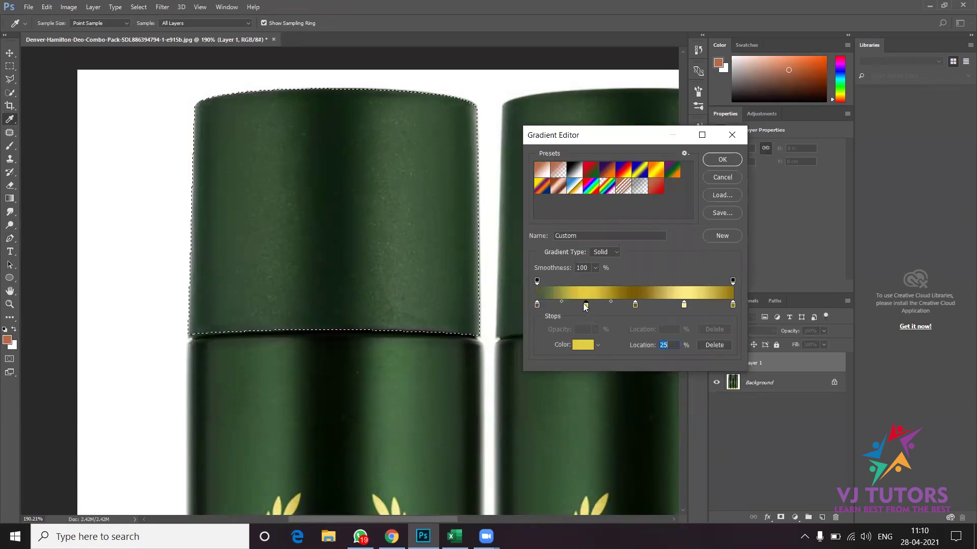
left_click(271, 191)
left_click(636, 304)
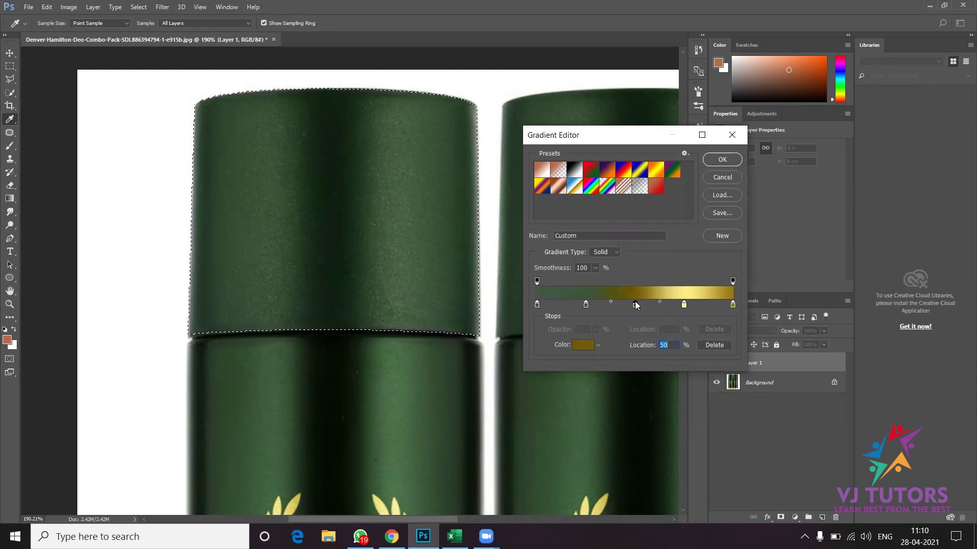
left_click(339, 200)
left_click(684, 304)
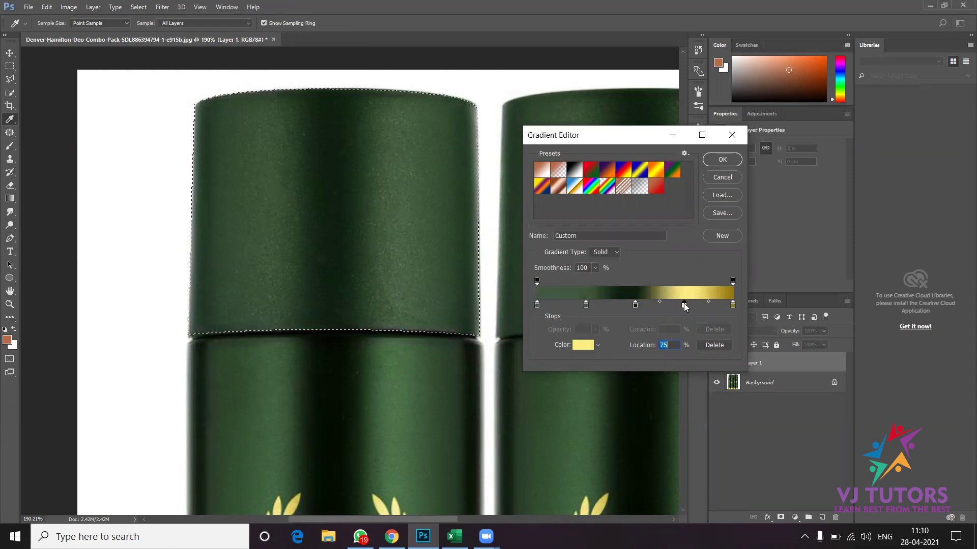
left_click(418, 201)
left_click(733, 304)
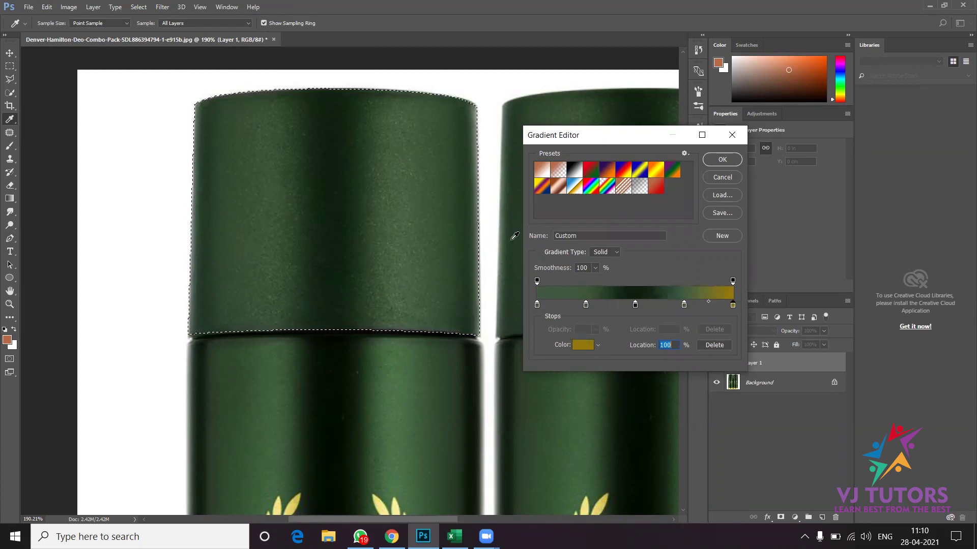
left_click(474, 221)
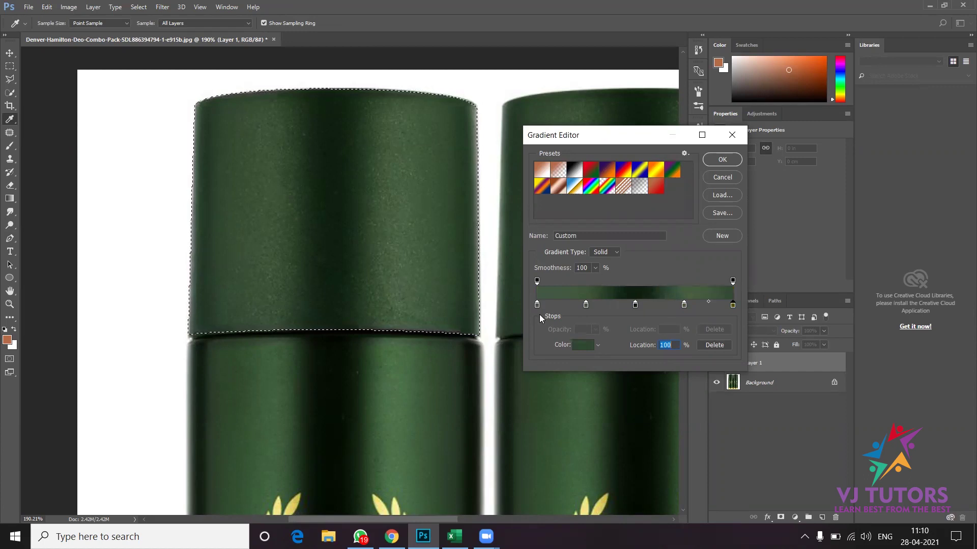
Darken the first stop's green and sweep the gradient across the cap's width.
left_click(537, 305)
left_click(582, 345)
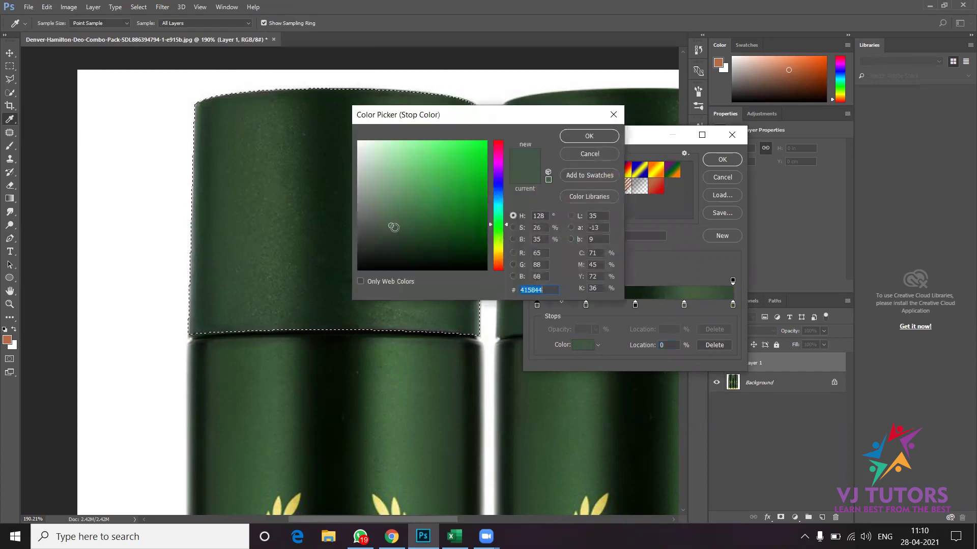
left_click_drag(388, 237, 388, 233)
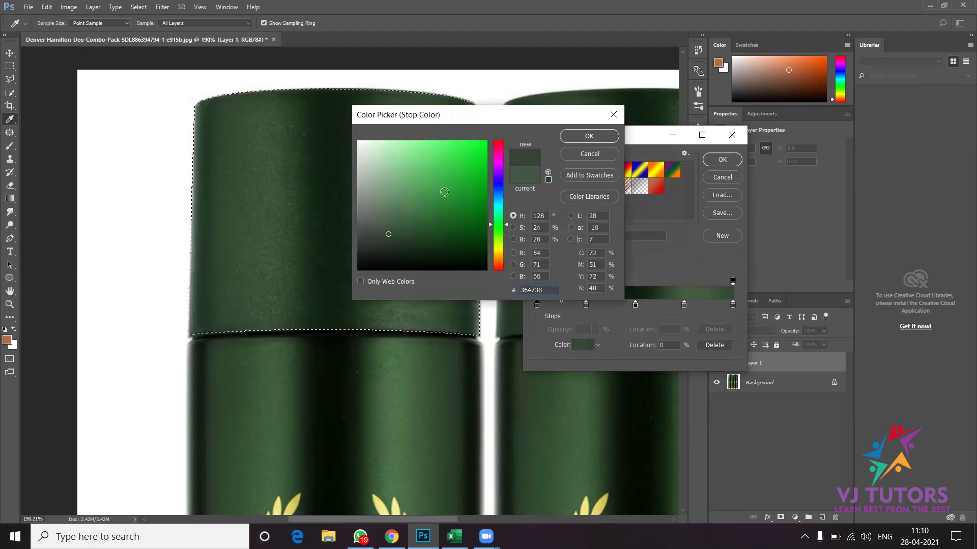
left_click(589, 136)
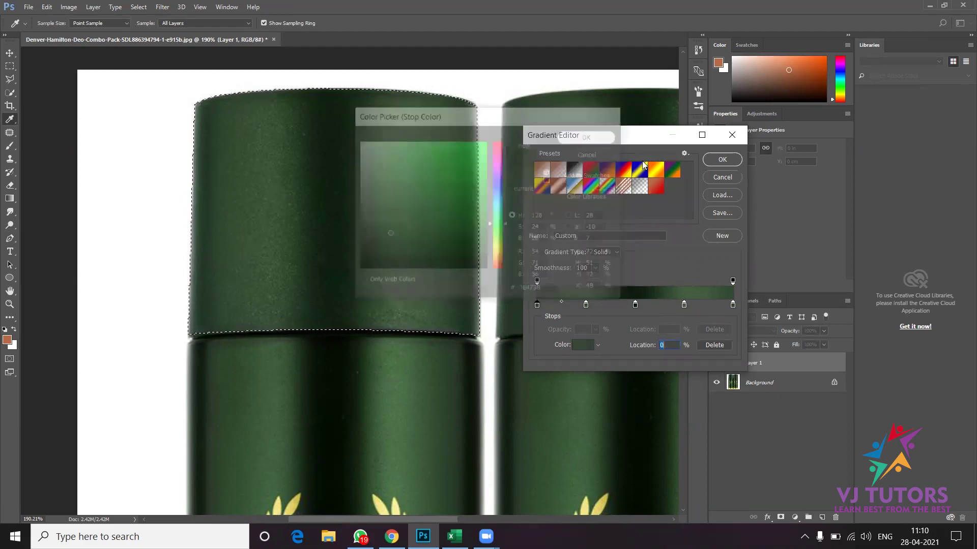
left_click(721, 160)
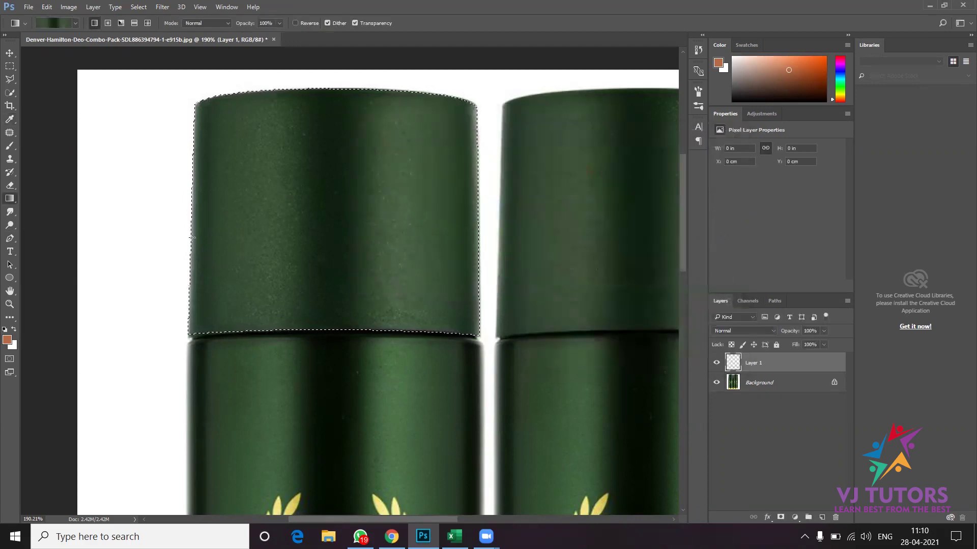
left_click_drag(192, 237, 479, 245)
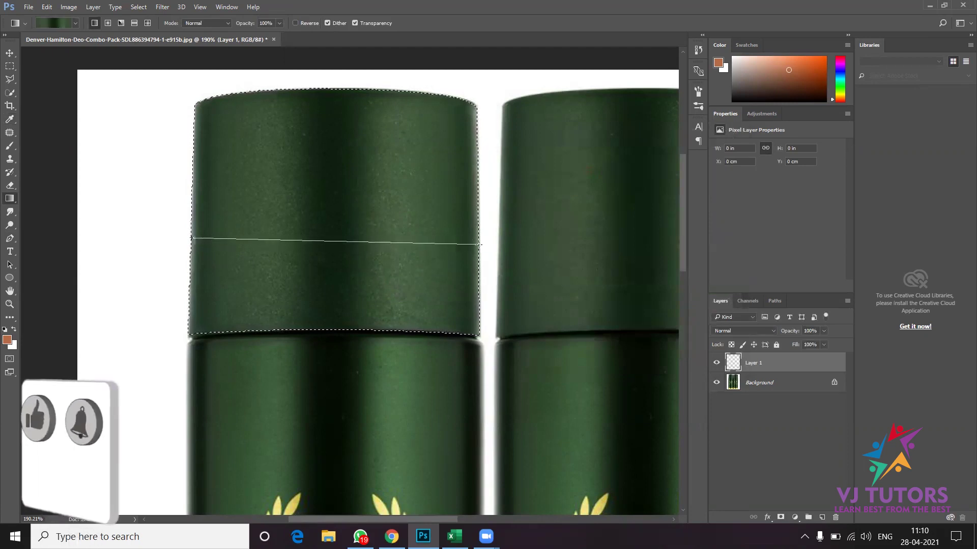
left_click_drag(480, 245, 479, 244)
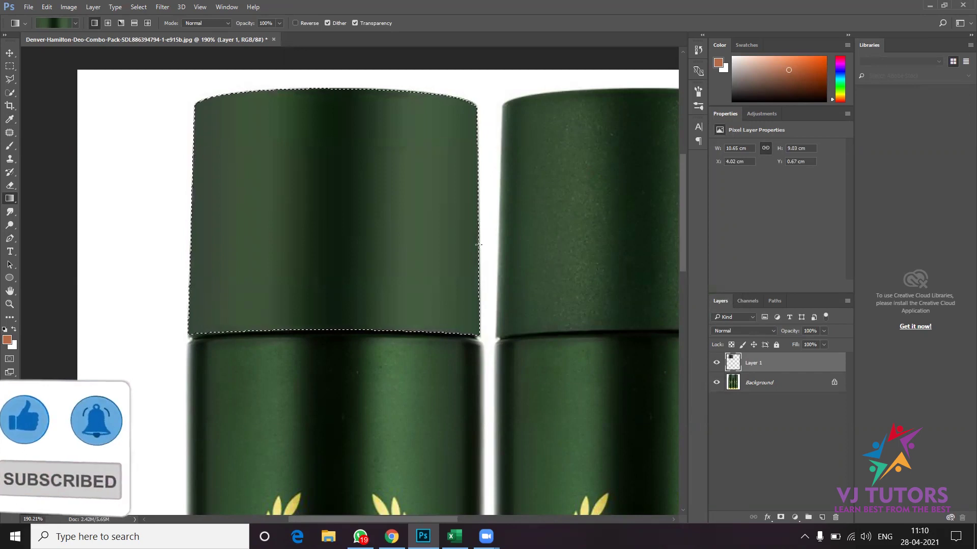
Undo the cap fill and revisit the gradient, keeping the first stop's colour.
key("ctrl+z")
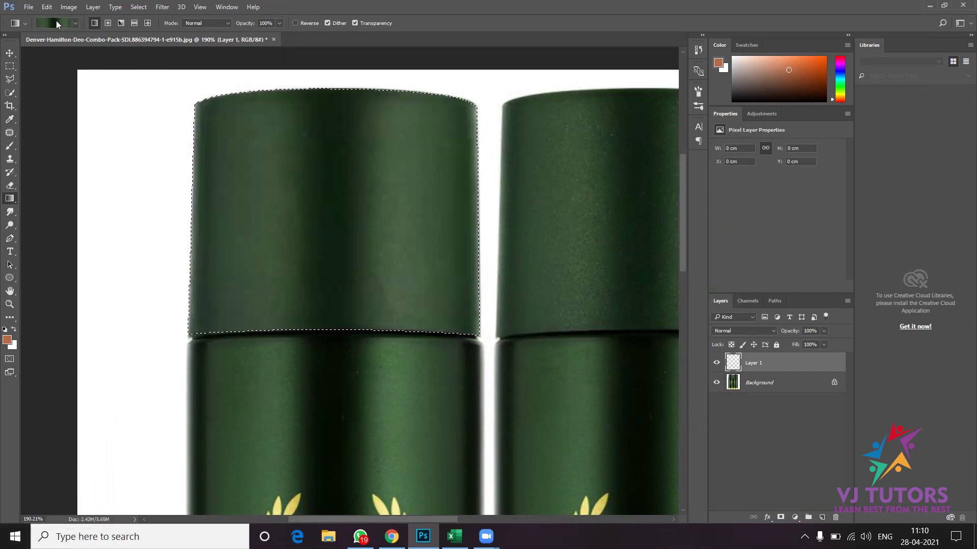
left_click(56, 23)
left_click(537, 304)
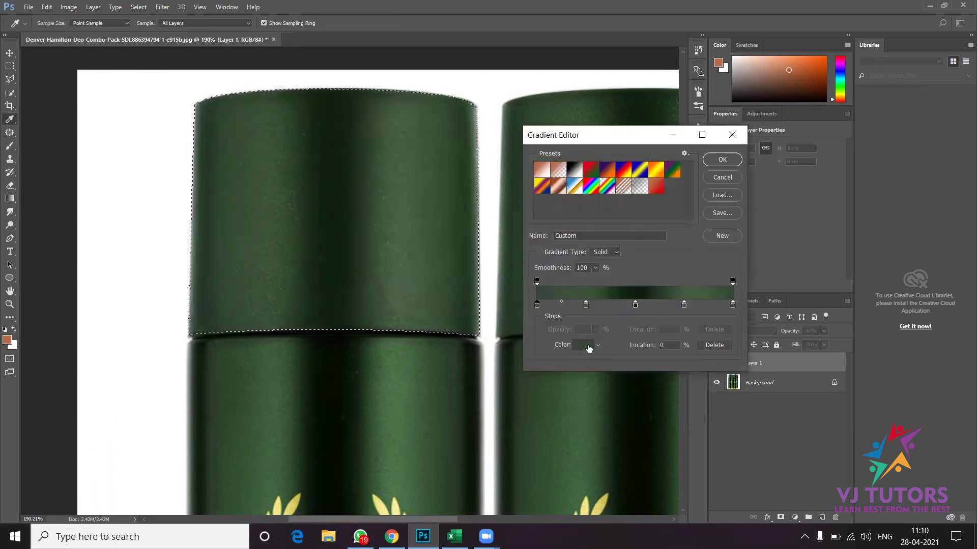
left_click(589, 348)
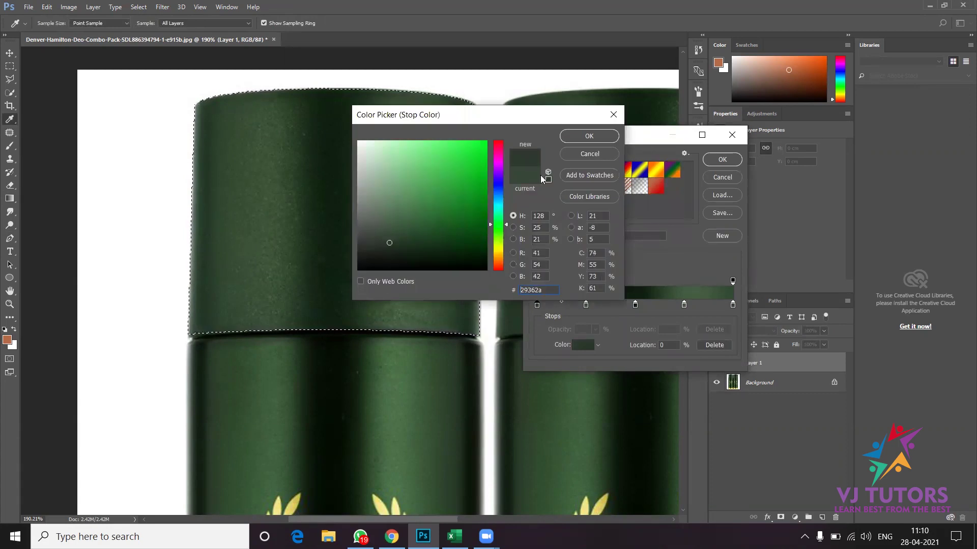
left_click(589, 136)
Give the last stop a darker green and reapply the gradient across the cap.
left_click(732, 304)
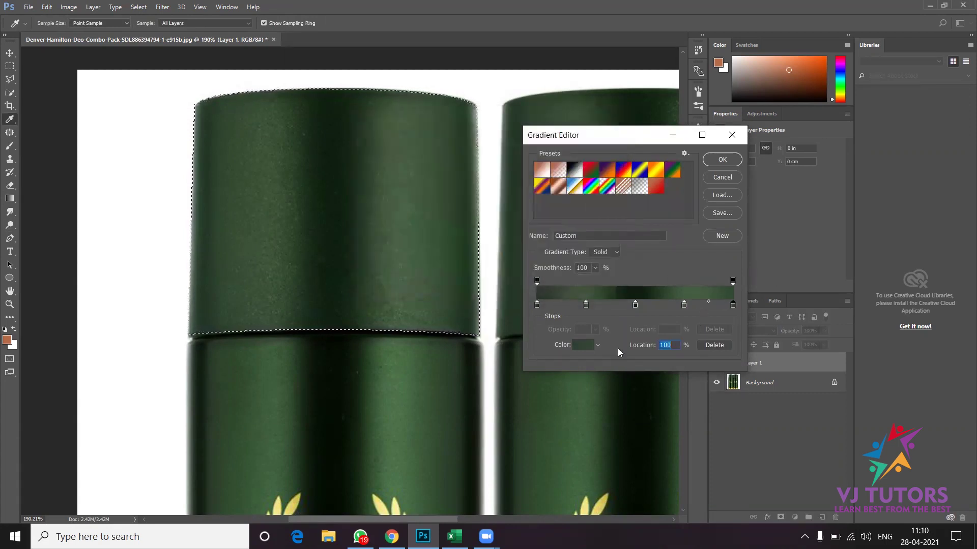
left_click(583, 345)
left_click(402, 241)
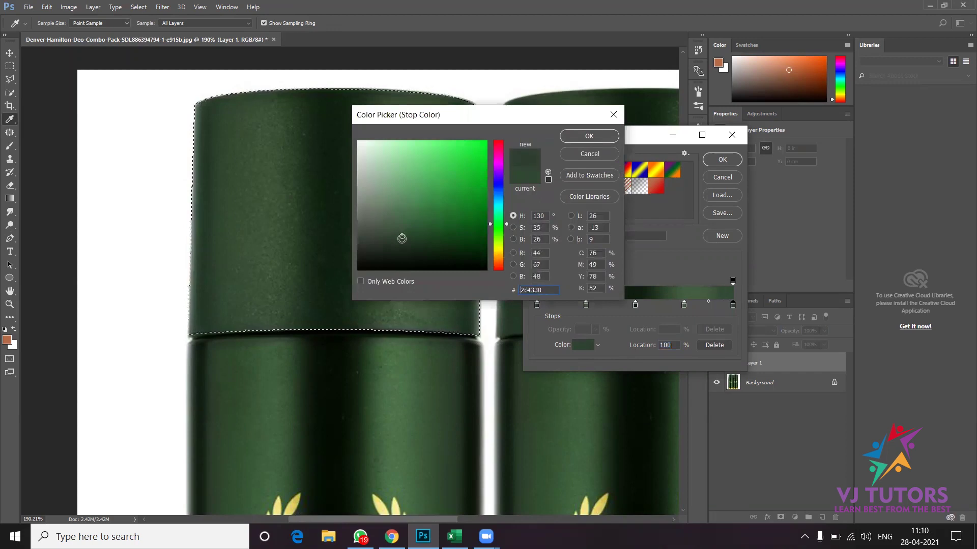
left_click(589, 136)
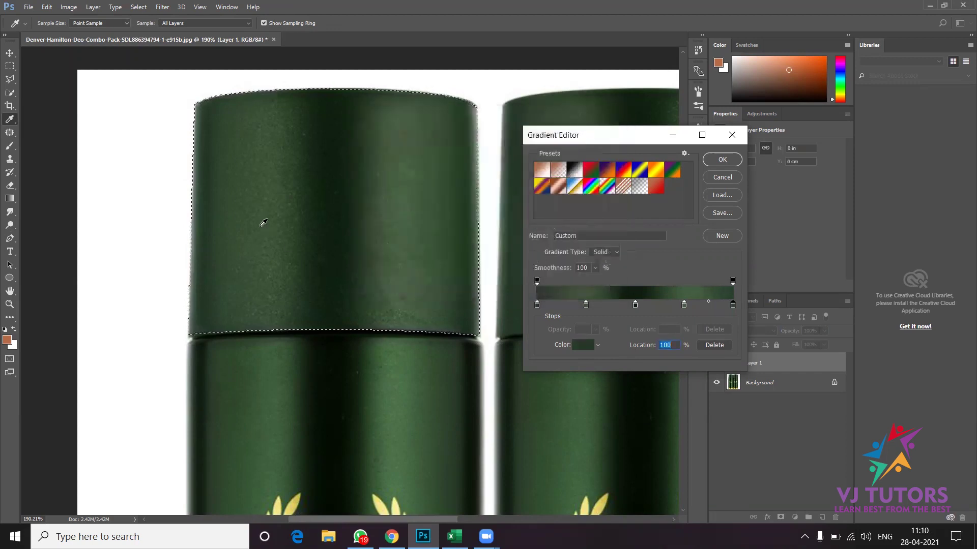
left_click(733, 160)
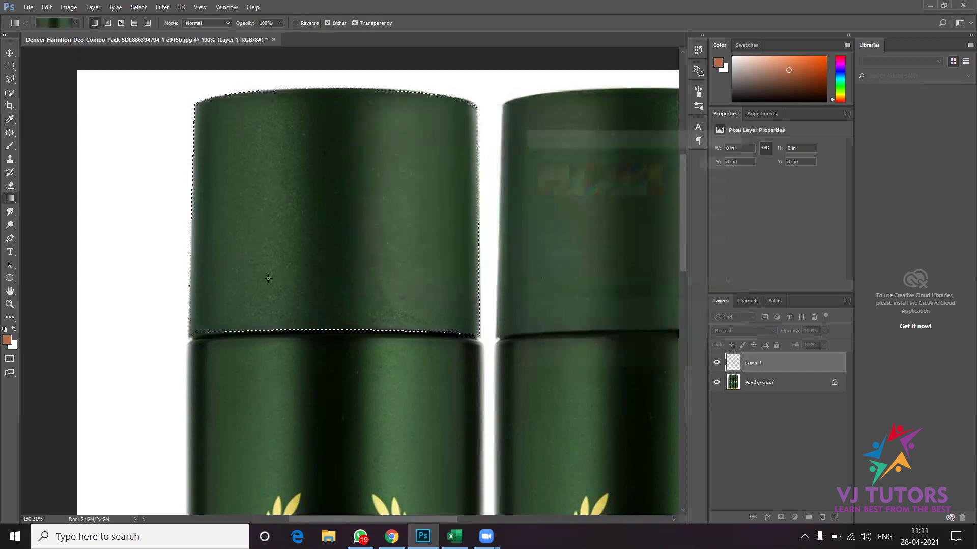
mouse_move(189, 248)
left_mouse_down()
mouse_move(462, 227)
mouse_move(480, 247)
left_mouse_up()
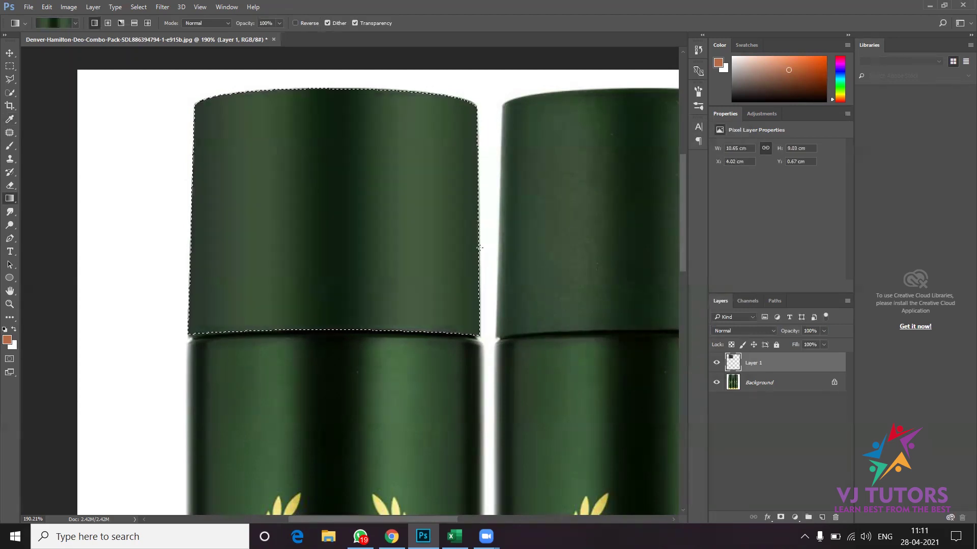
left_click(9, 53)
Clear the cap selection and add a new empty layer for the can body.
scroll(431, 161, "down", 3)
scroll(346, 334, "up", 1)
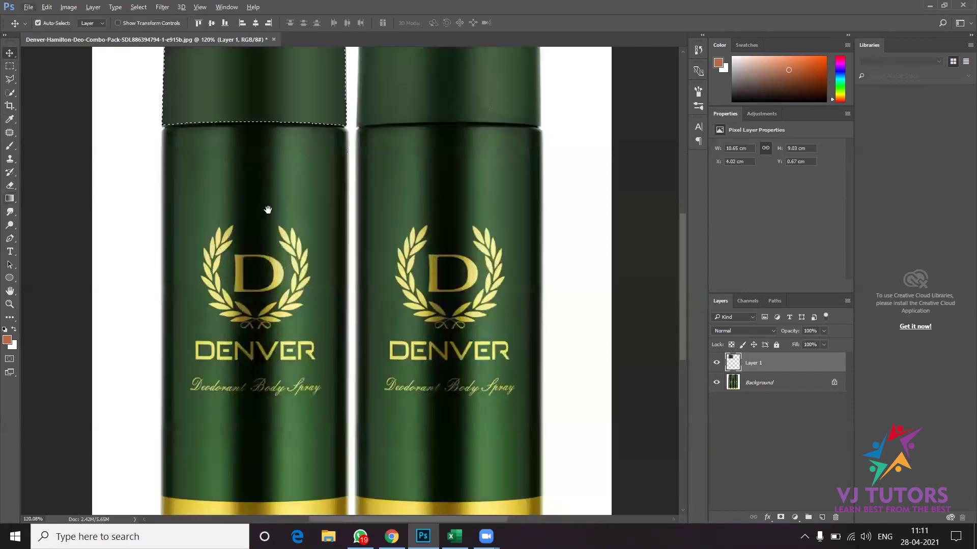
left_click_drag(268, 209, 334, 245)
key("ctrl+d")
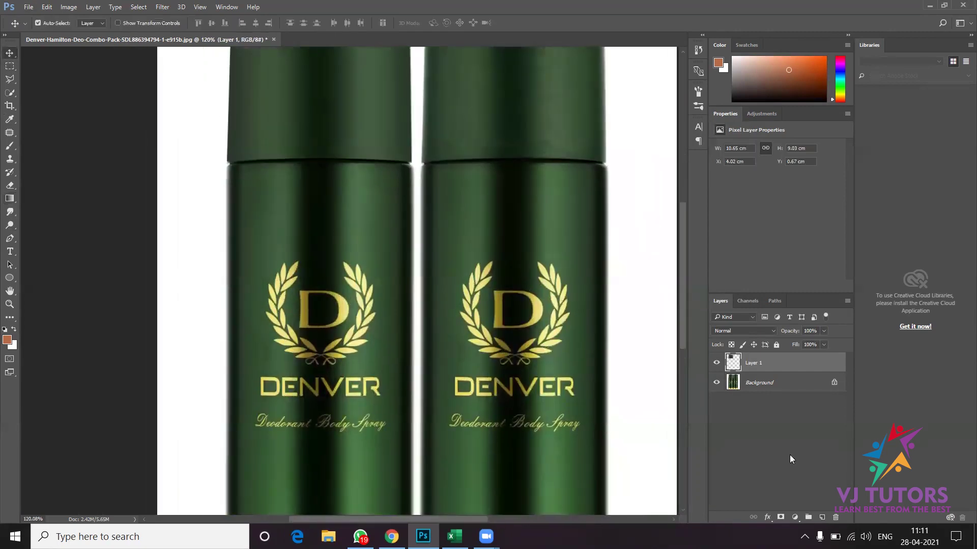
left_click(822, 517)
left_click_drag(331, 203, 316, 154)
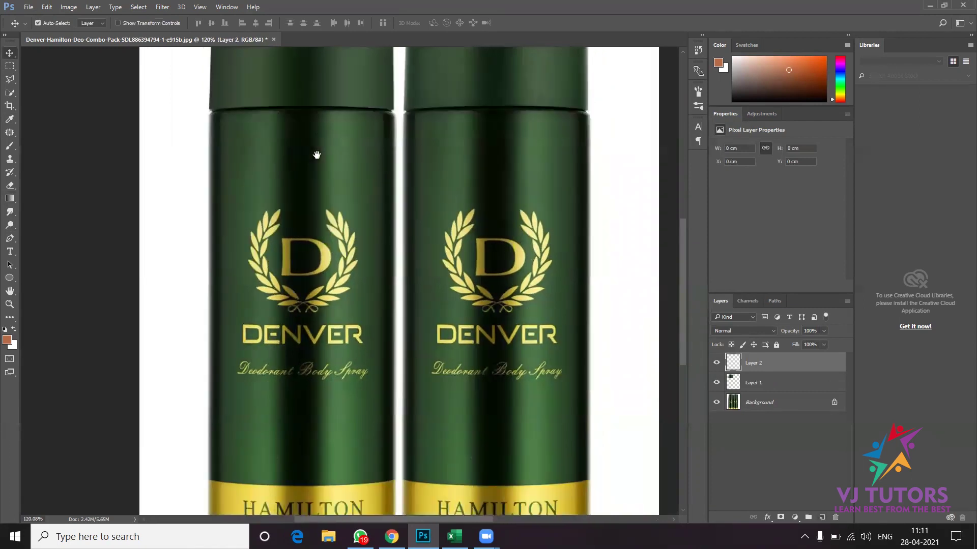
Trace a pen path along the left can's side and shoulder down to the gold band.
left_click(10, 238)
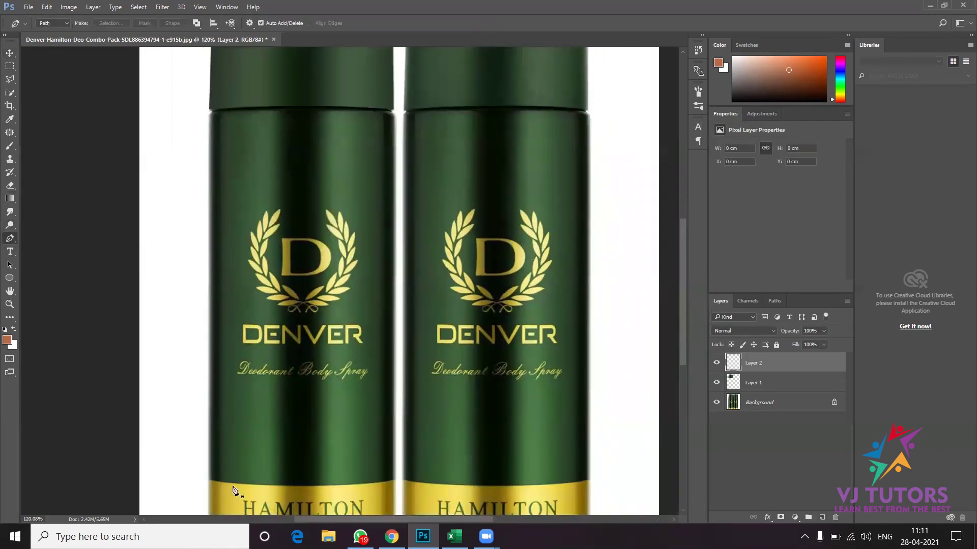
left_click(209, 479)
left_click(209, 121)
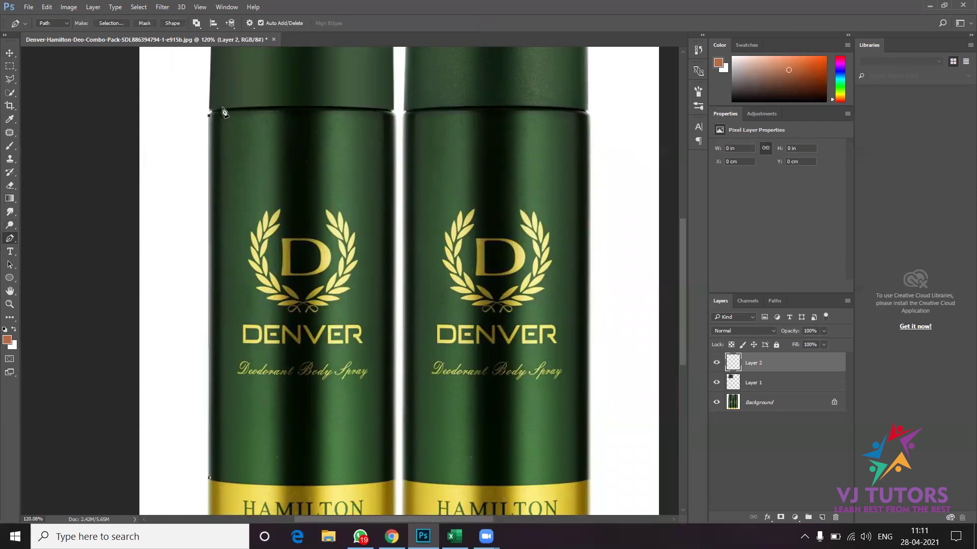
left_click_drag(395, 116, 446, 135)
left_click(395, 117, "alt")
scroll(367, 283, "down", 2)
scroll(366, 283, "up", 1)
scroll(366, 283, "down", 2)
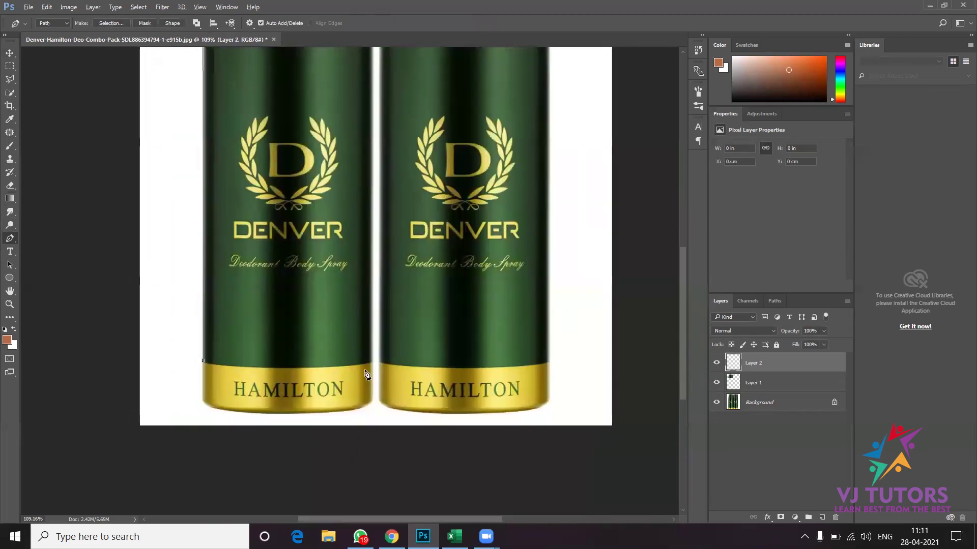
scroll(376, 363, "up", 2)
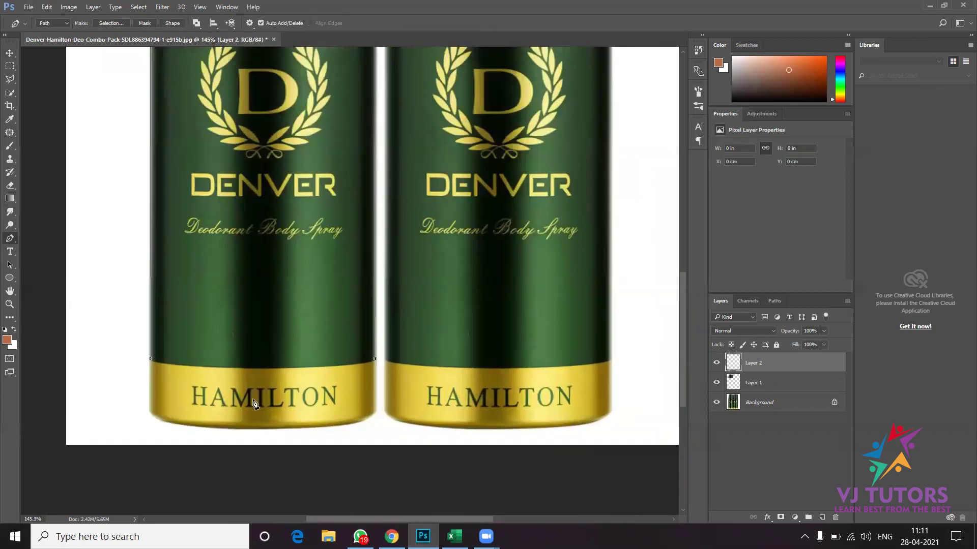
left_click_drag(151, 359, 74, 285)
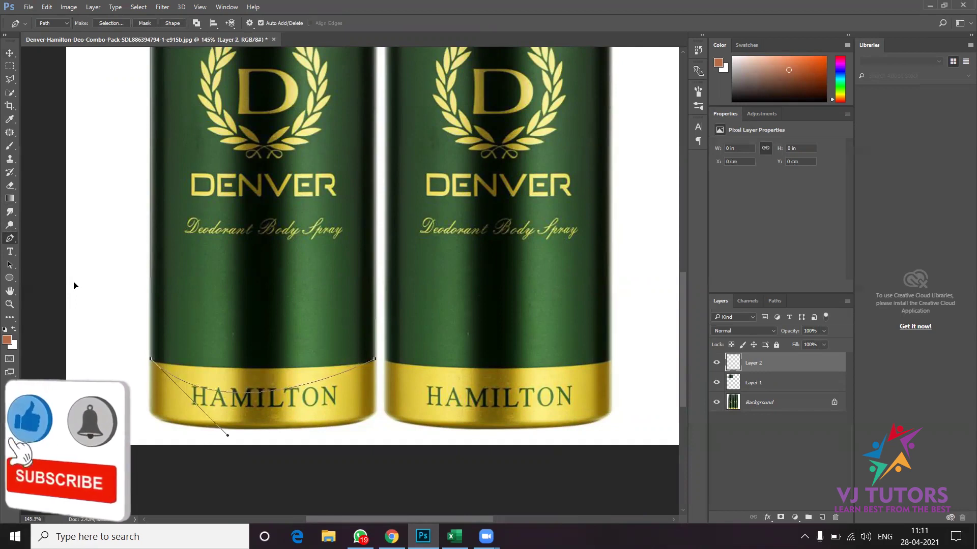
Convert the body path into a selection and bring up the gradient colour settings.
right_click(199, 192)
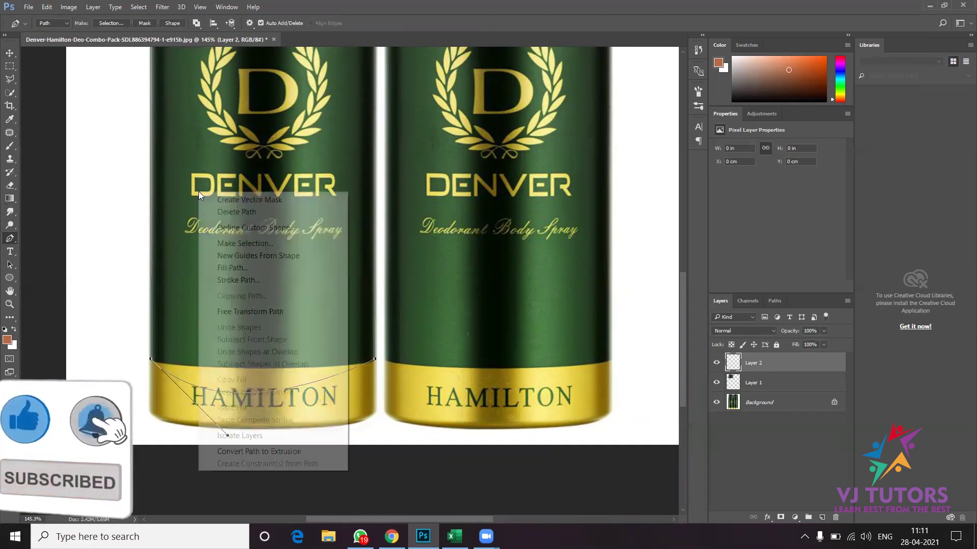
left_click(233, 242)
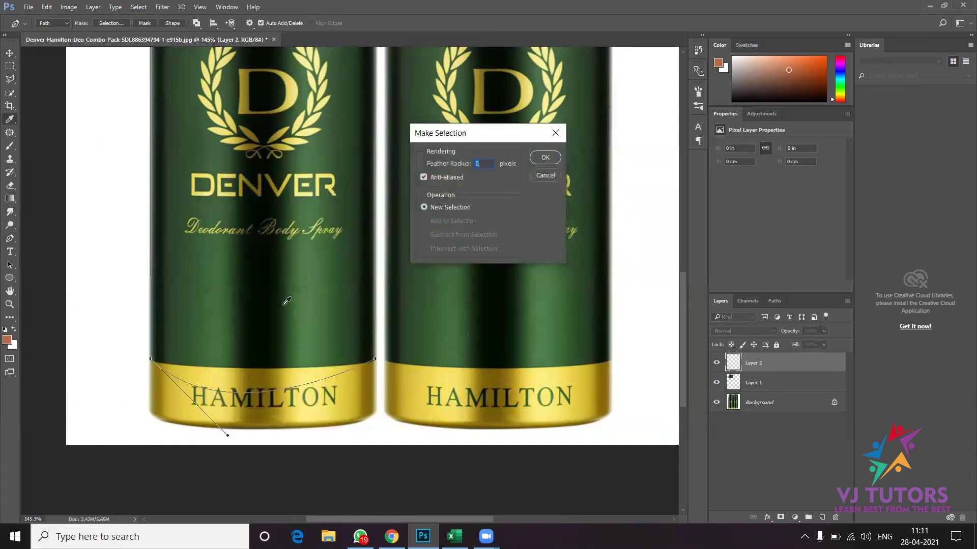
left_click(543, 157)
scroll(356, 451, "down", 3)
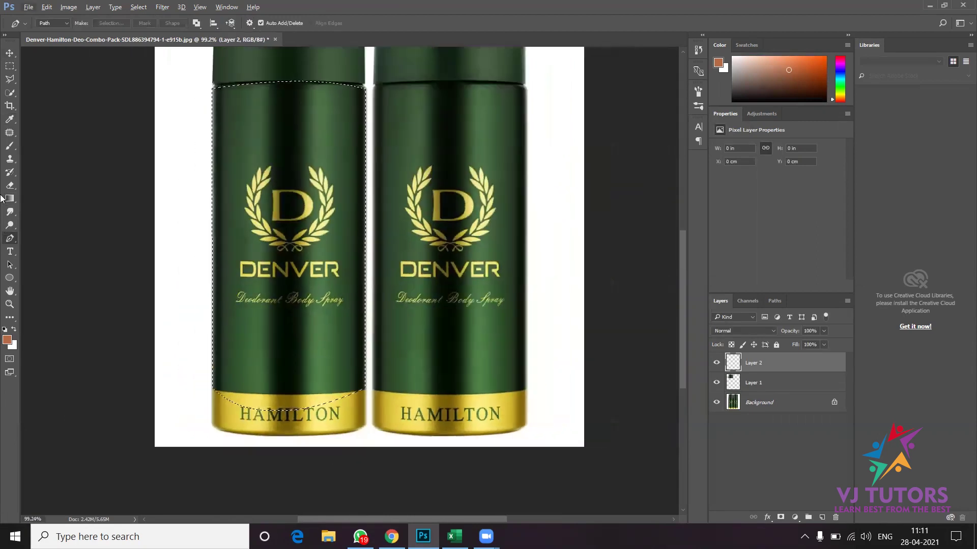
left_click(10, 198)
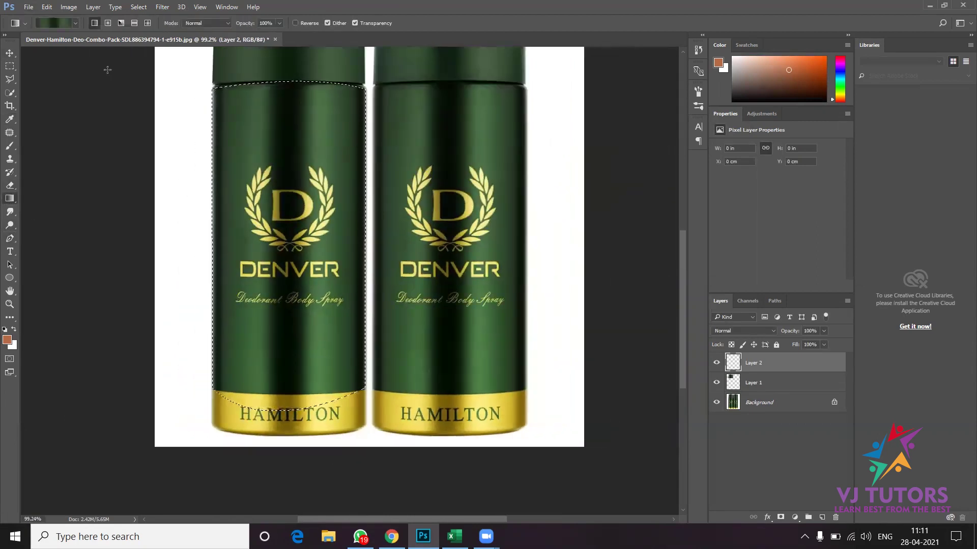
left_click(54, 24)
left_click(537, 305)
Make the 50% stop near-black, sample a darker green for 100%, and fill the can body.
left_click(586, 305)
left_click(635, 304)
left_click(281, 328)
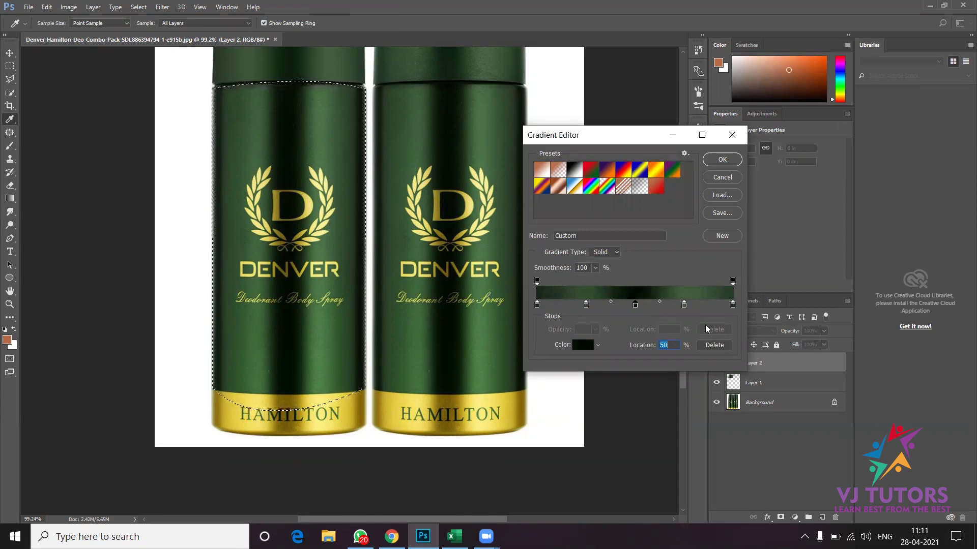
left_click(684, 304)
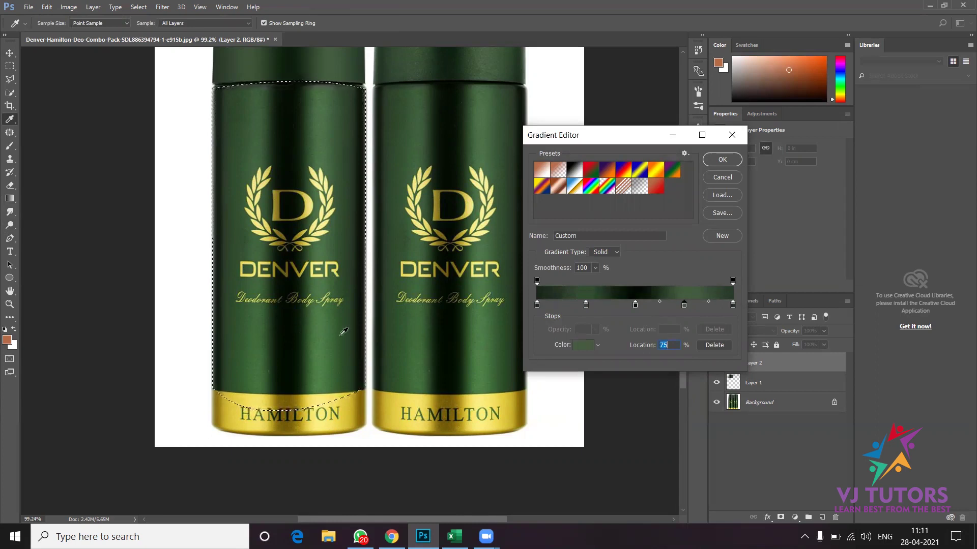
left_click(732, 305)
left_click(362, 319)
left_click(722, 159)
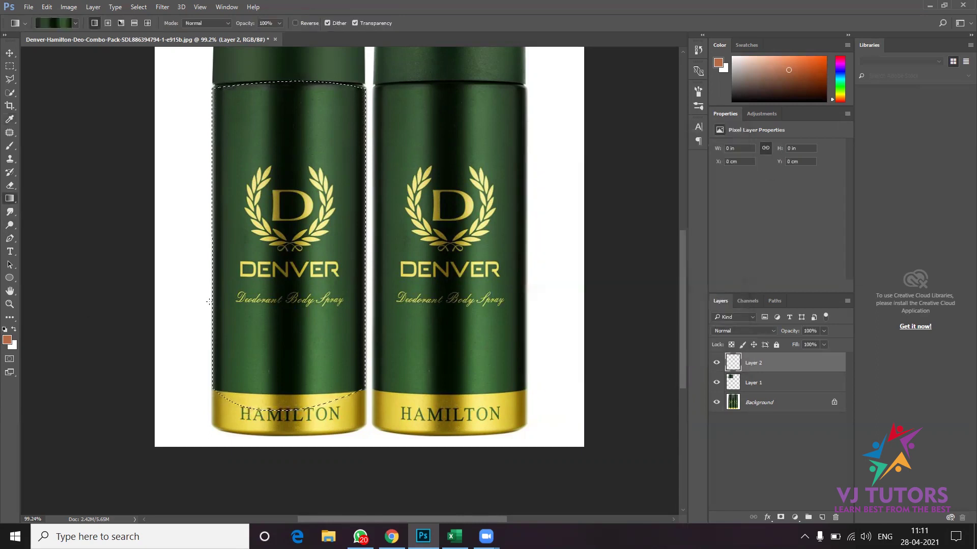
left_click_drag(212, 299, 281, 299)
left_click_drag(368, 299, 365, 299)
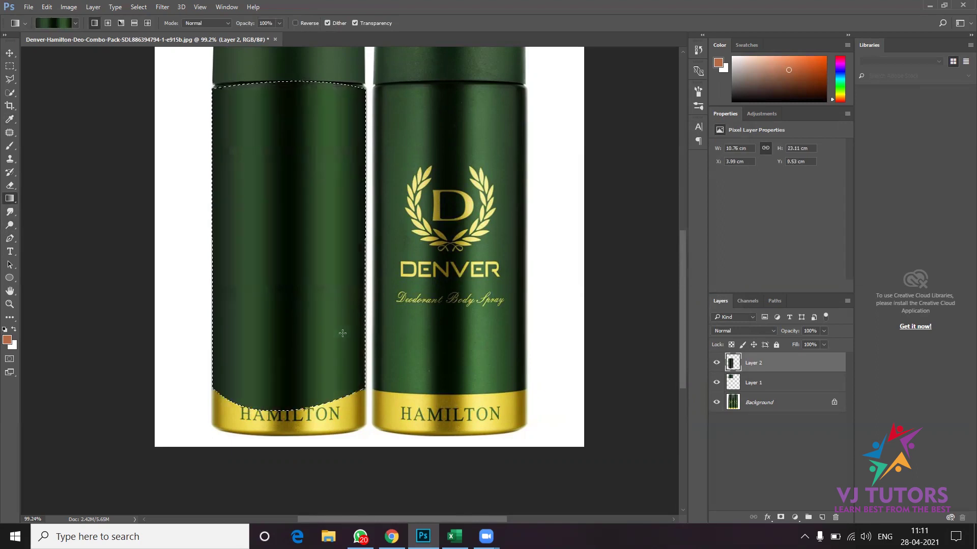
Deselect, compare the fill against the original photo, then hide the body and cap fill layers.
left_click(10, 52)
scroll(220, 346, "down", 2)
scroll(251, 319, "up", 1)
scroll(251, 319, "up", 1)
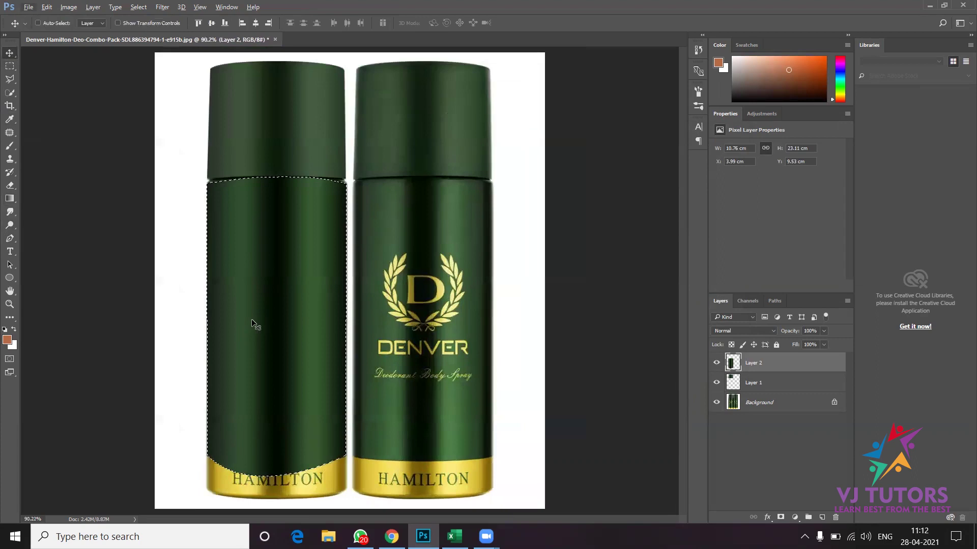
key("ctrl+d")
scroll(321, 226, "down", 1)
left_click(715, 403)
scroll(305, 388, "up", 1)
scroll(297, 278, "up", 1)
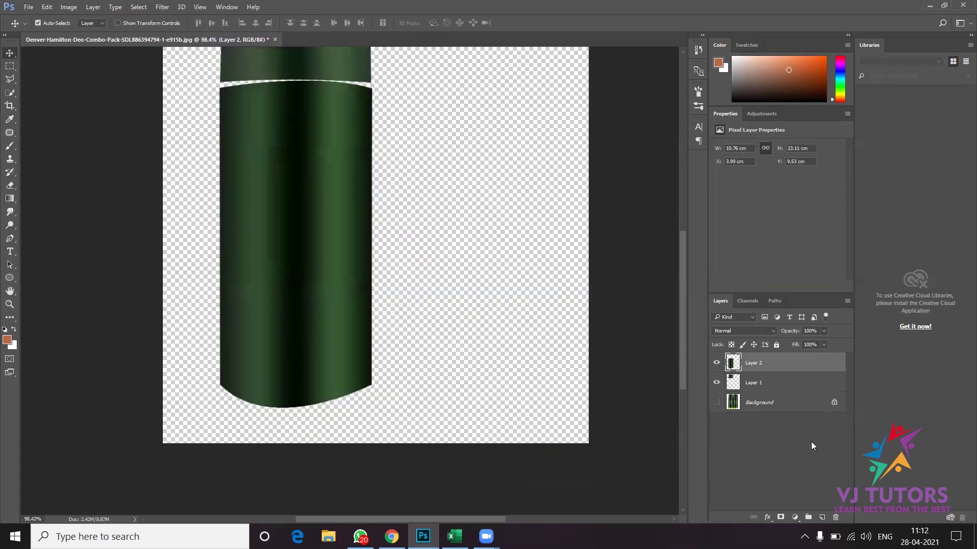
left_click(716, 402)
left_click(716, 363)
left_click(716, 383)
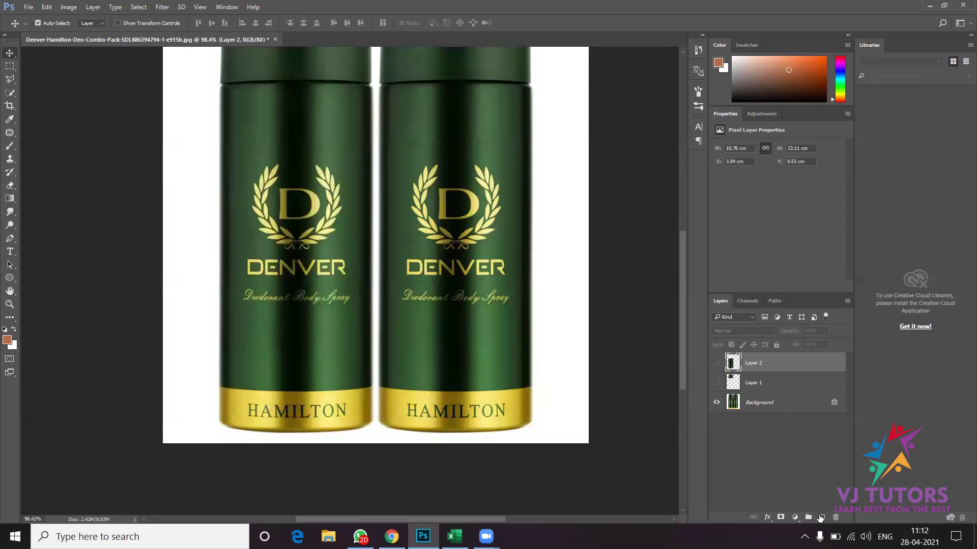
Add a new empty layer and start a pen path along the gold band's top edge.
left_click(821, 517)
scroll(281, 425, "up", 2)
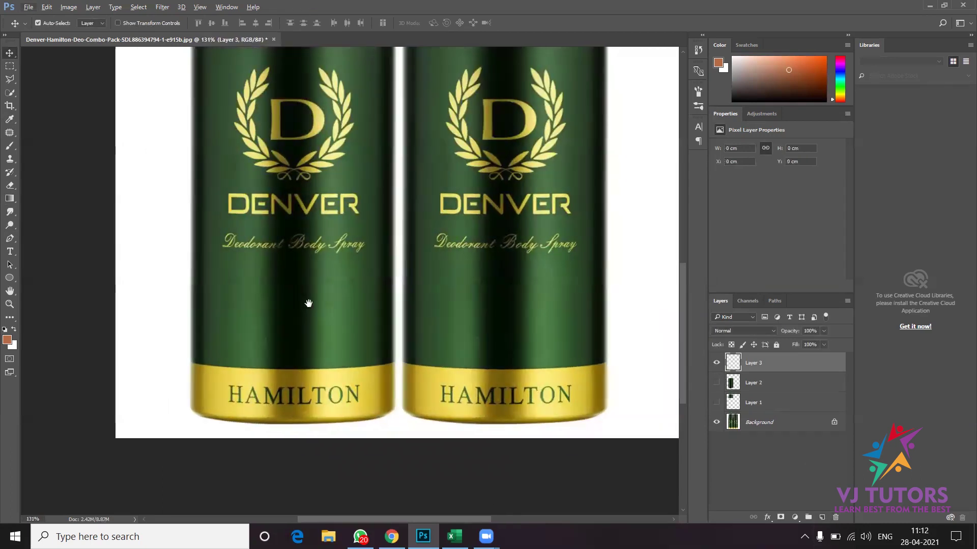
left_click(10, 79)
left_click(9, 238)
scroll(253, 370, "up", 1)
scroll(214, 334, "up", 1)
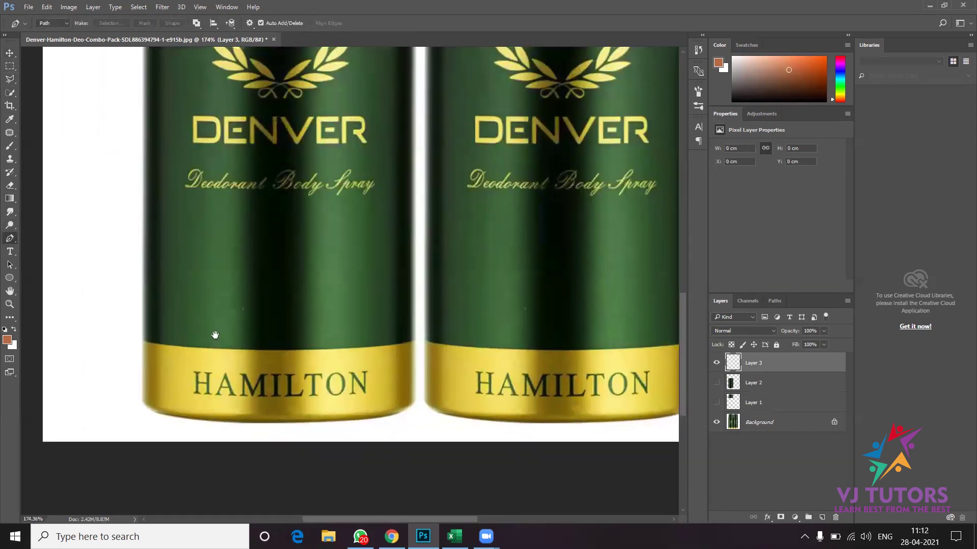
left_click(142, 341)
left_click_drag(416, 340, 566, 320)
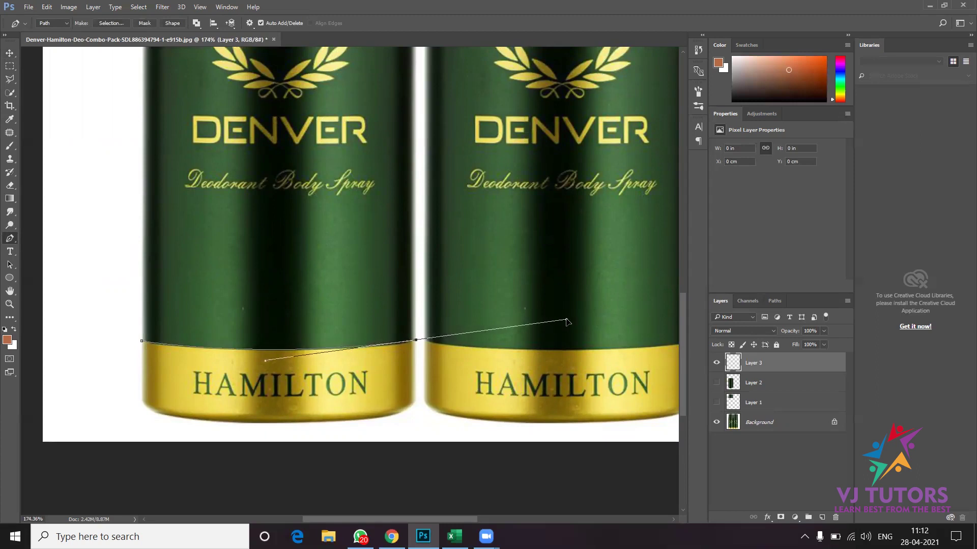
Shape the band's curved bottom edge and close the path around the gold band.
left_click(416, 340, "alt")
left_click(416, 341, "alt")
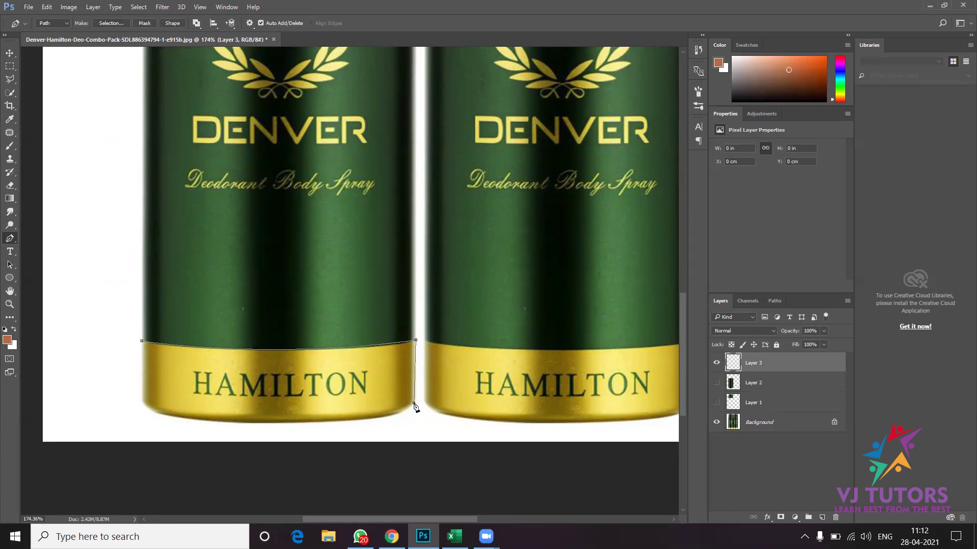
left_click_drag(345, 424, 315, 425)
left_click_drag(157, 412, 88, 391)
left_click(142, 397, "ctrl")
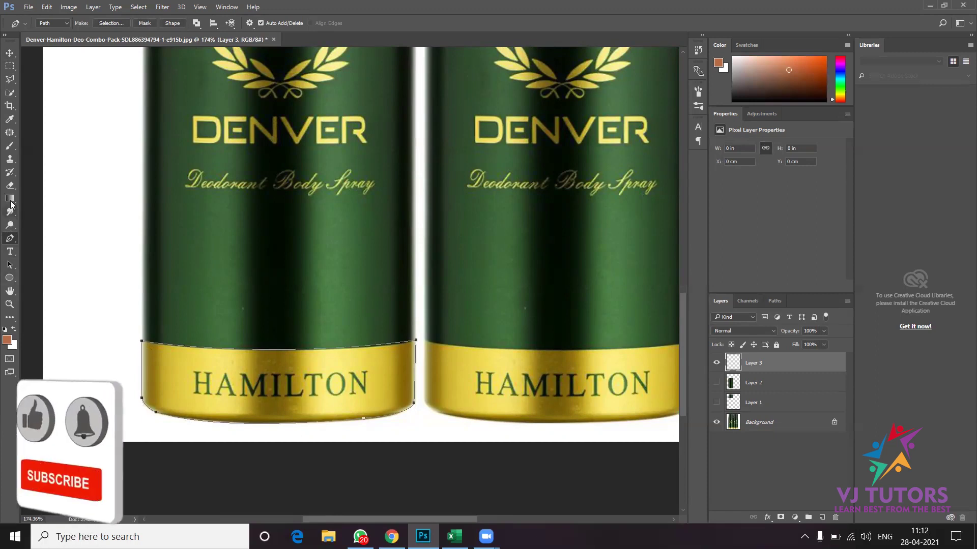
Turn the gold band path into an active selection.
right_click(227, 377)
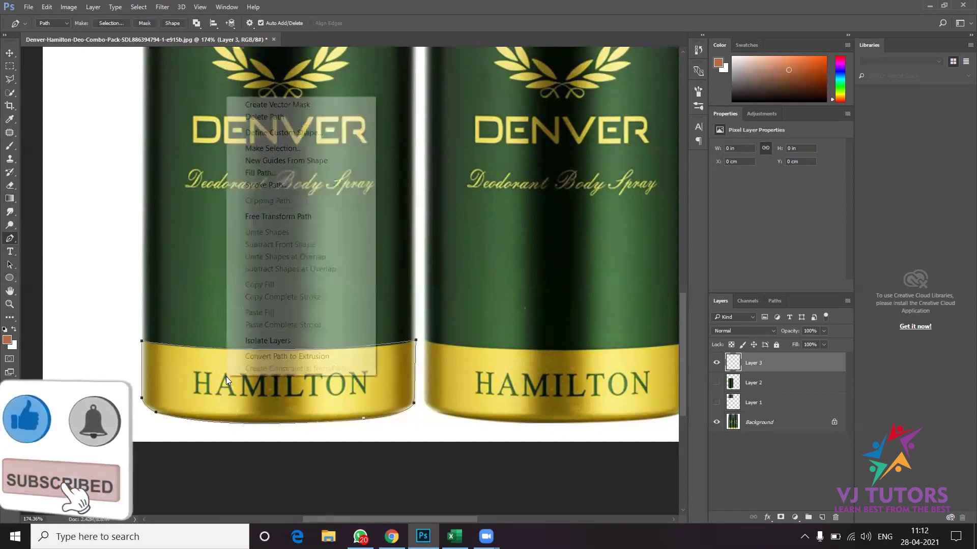
left_click(277, 148)
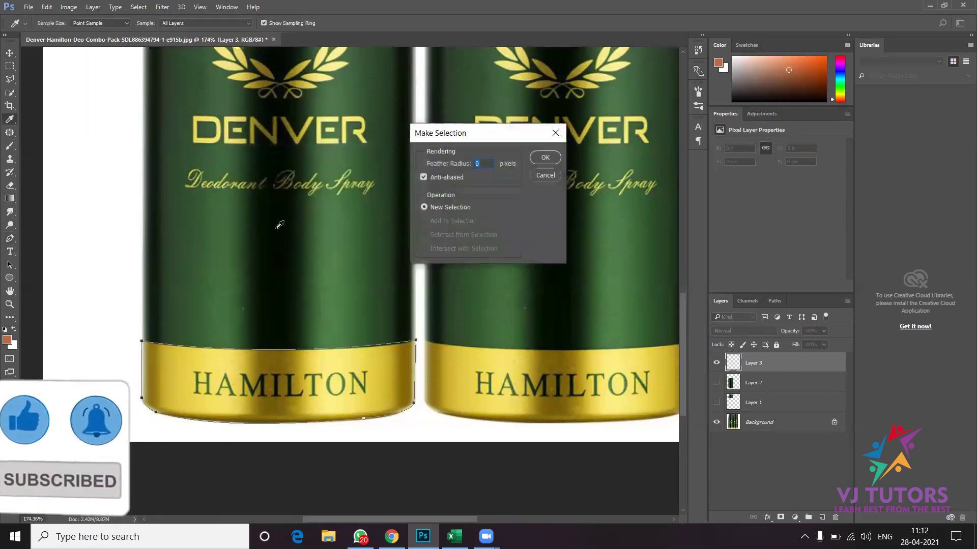
left_click(545, 158)
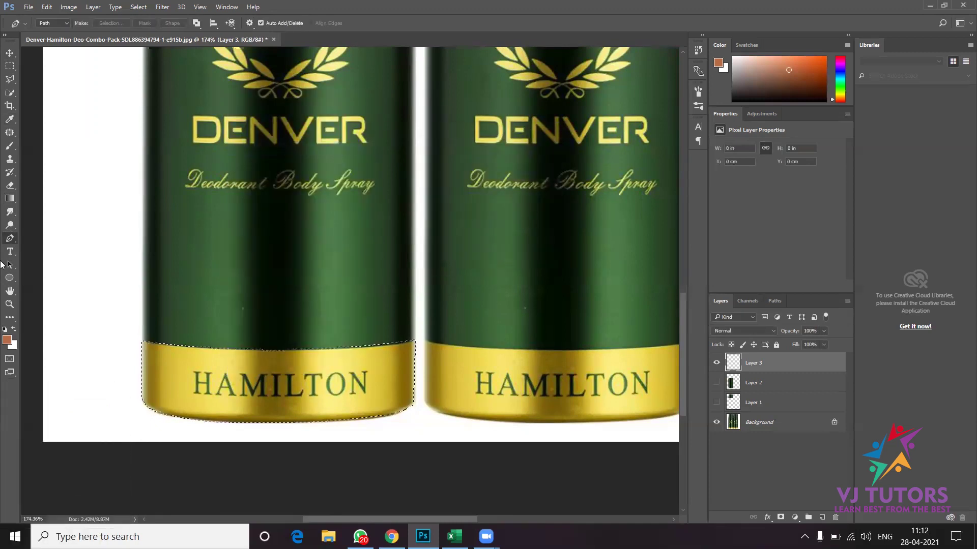
left_click(9, 198)
left_click(54, 23)
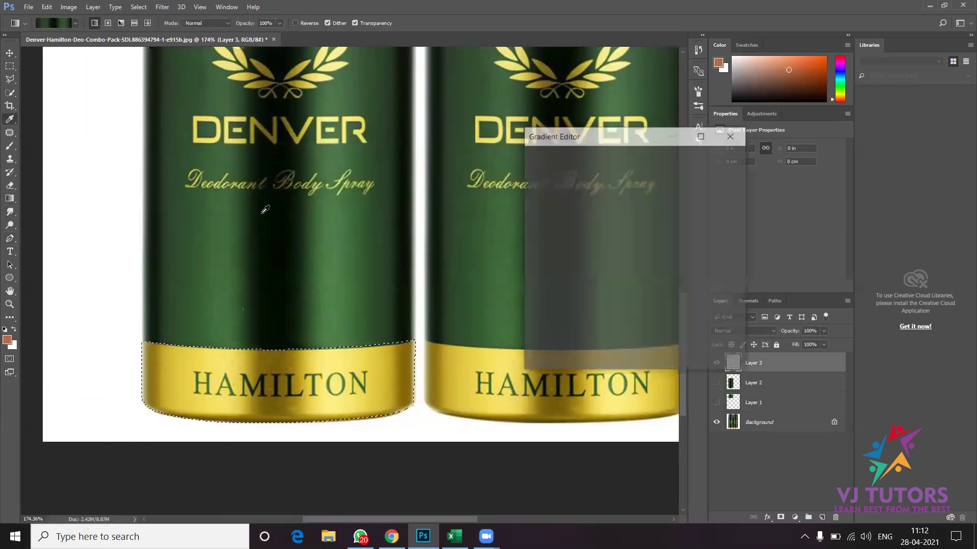
Sample gold, light gold, olive and light yellow tones into the stops and sweep across the band.
left_click(537, 304)
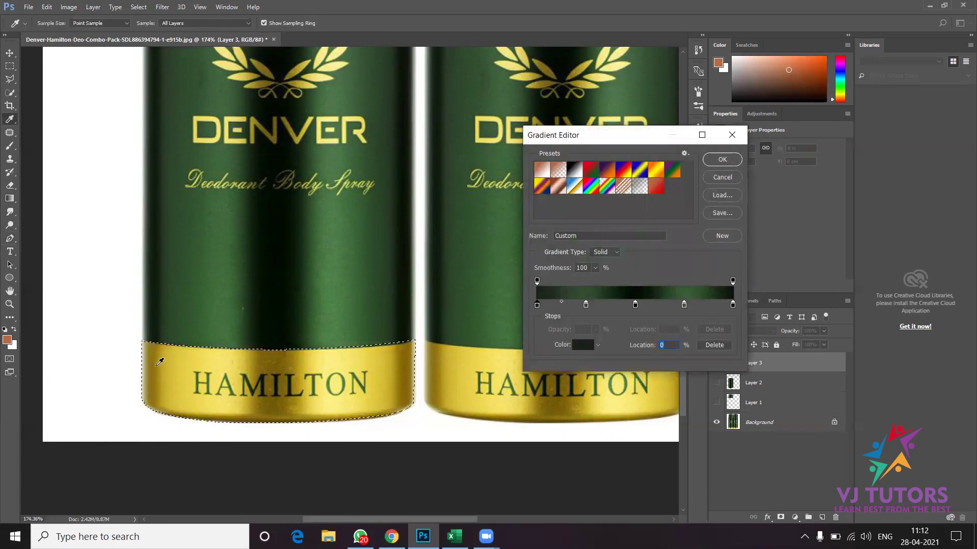
left_click(151, 364)
left_click(586, 304)
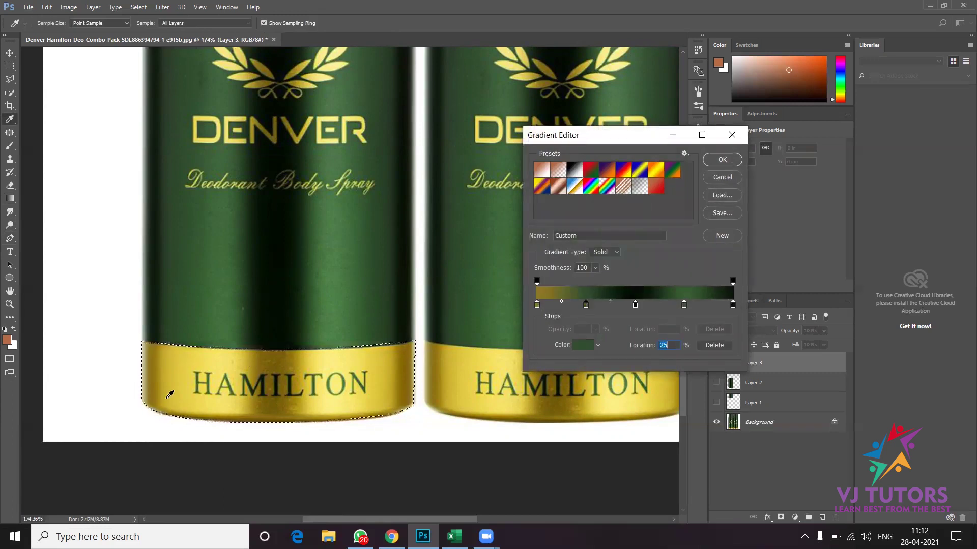
left_click(210, 366)
left_click(636, 305)
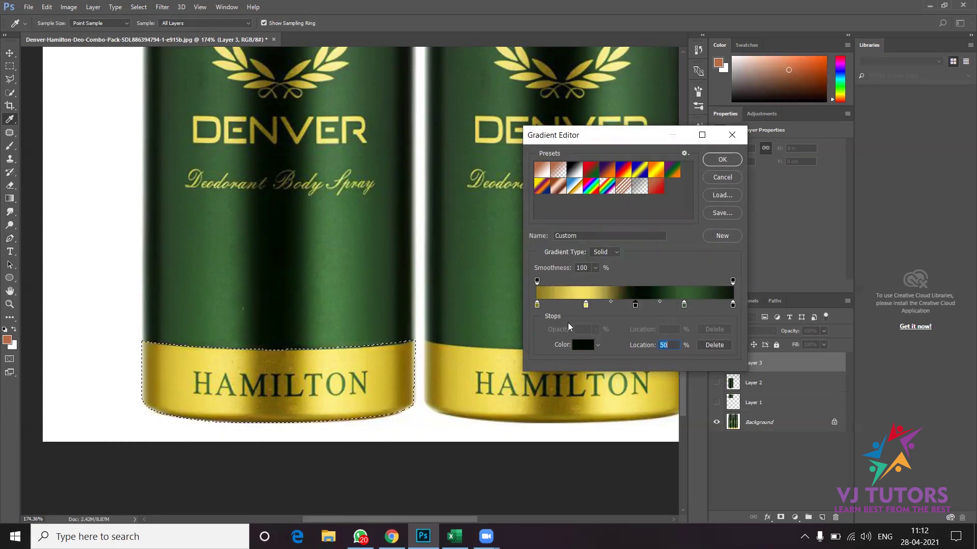
left_click(420, 347)
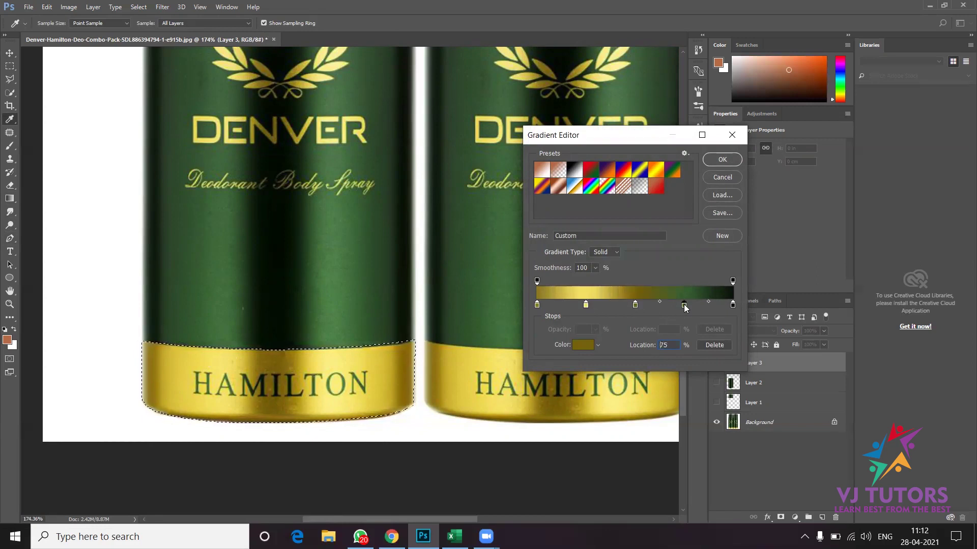
left_click(349, 363)
left_click(732, 304)
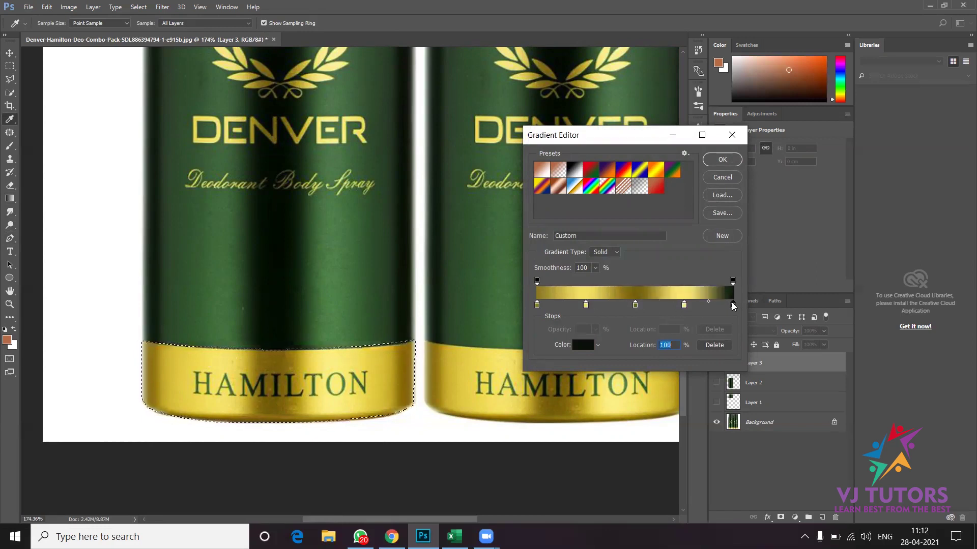
left_click(411, 355)
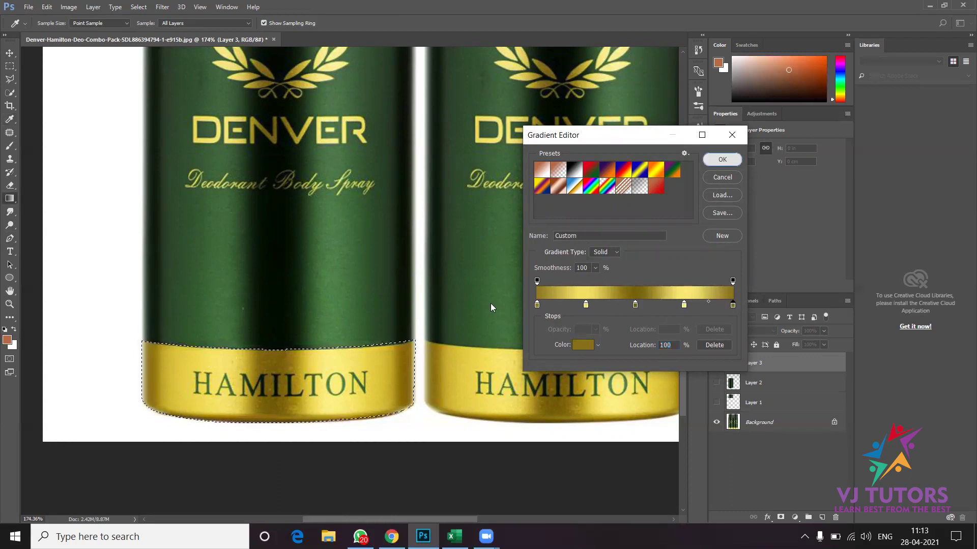
left_click(717, 159)
left_click_drag(141, 367, 413, 371)
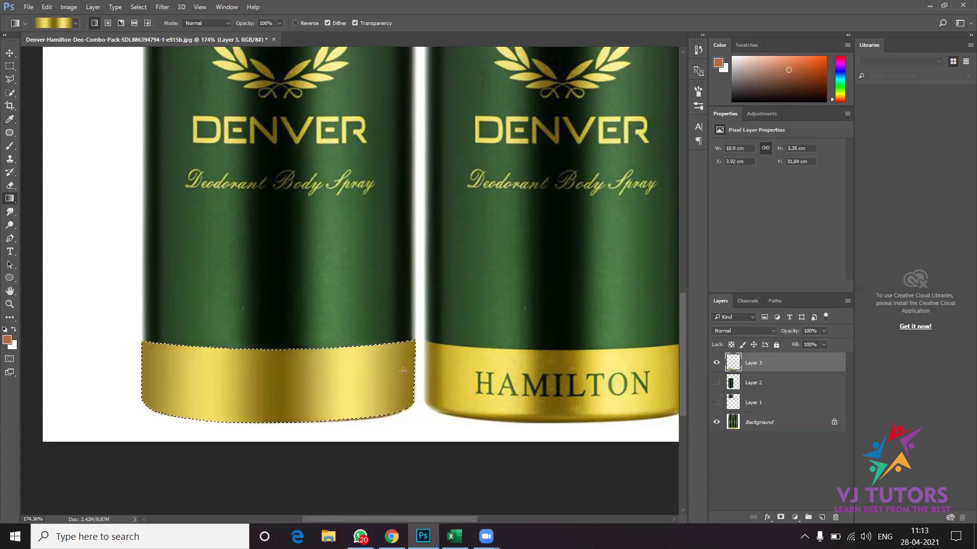
Show Layers 1 and 2 and hide the original Background photo.
left_click(9, 52)
scroll(275, 300, "down", 2)
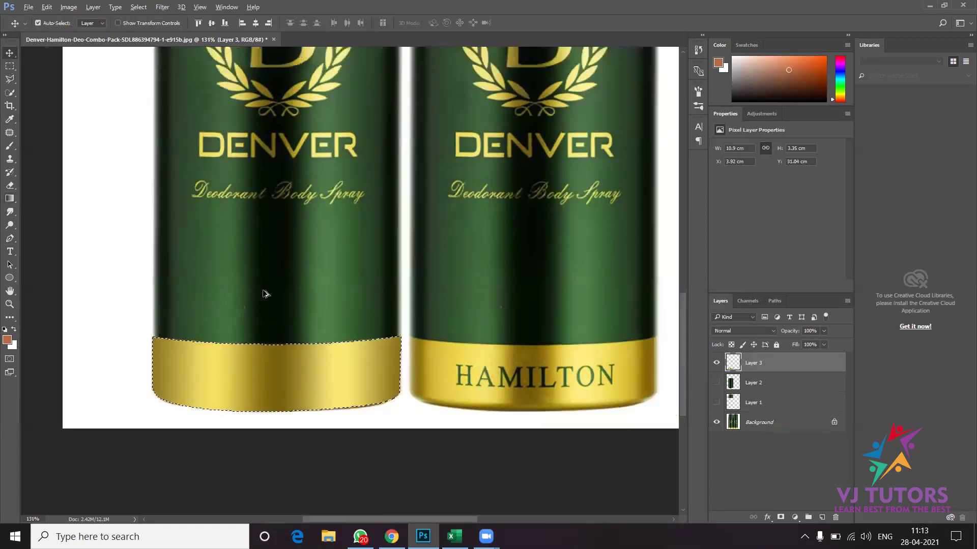
scroll(295, 312, "down", 2)
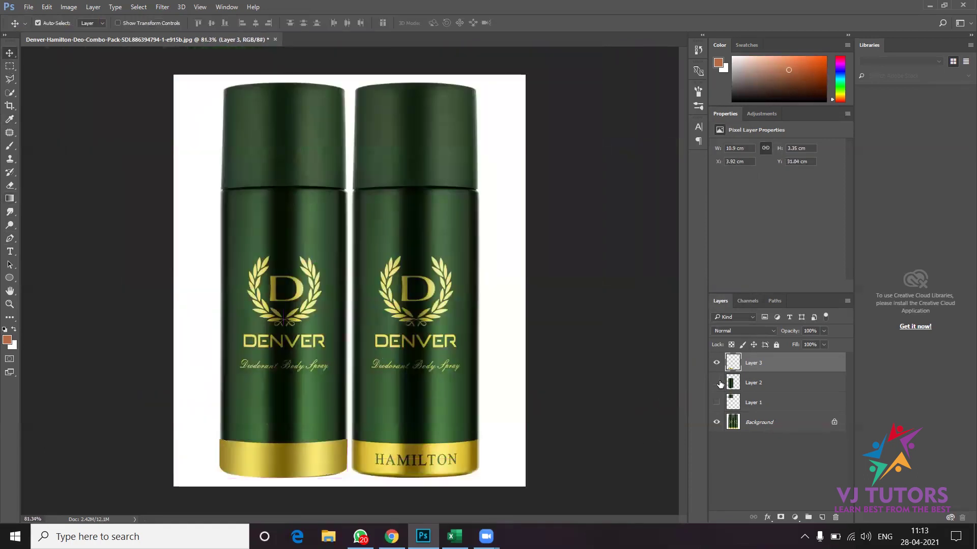
left_click(717, 383)
left_click(717, 402)
left_click(716, 422)
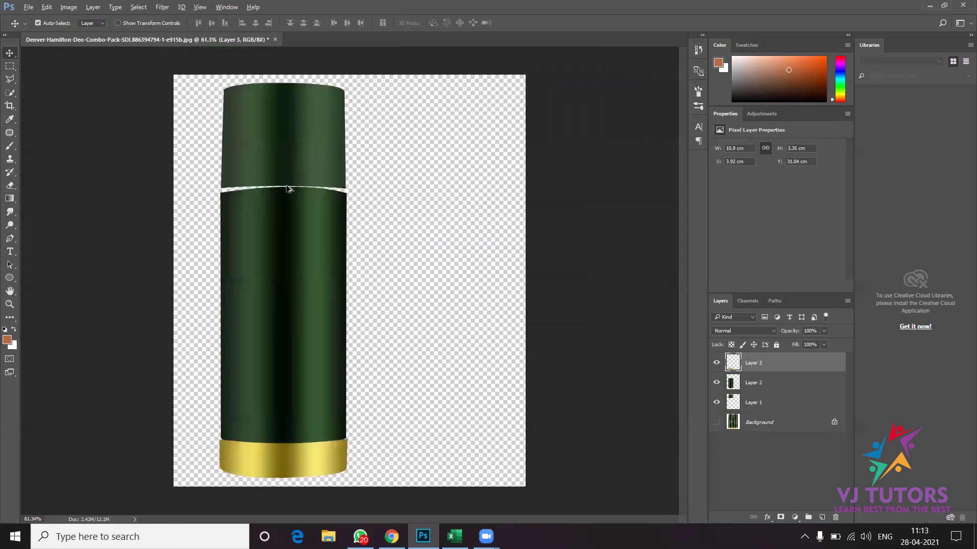
scroll(288, 189, "up", 2)
scroll(246, 235, "up", 1)
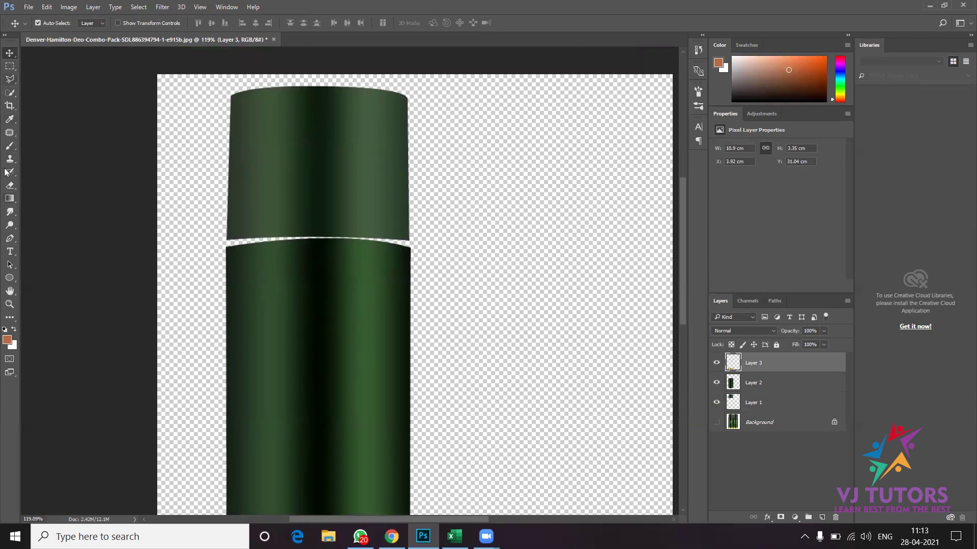
Draw a curved Pen path along the cap-body seam and make it a selection with no feather.
left_click(7, 238)
left_click(226, 249)
left_click_drag(236, 232, 234, 225)
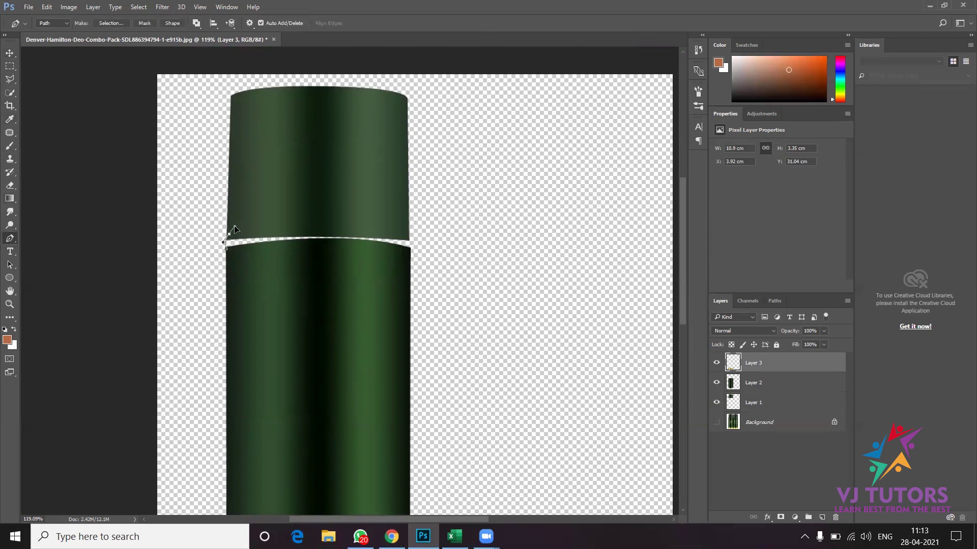
left_click_drag(379, 226, 414, 248)
left_click_drag(225, 249, 255, 266)
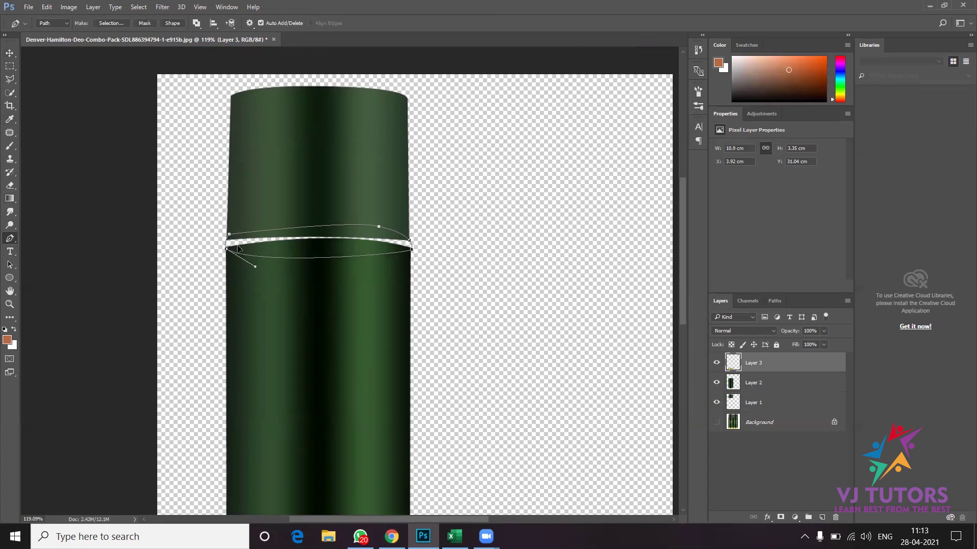
right_click(320, 238)
left_click(360, 285)
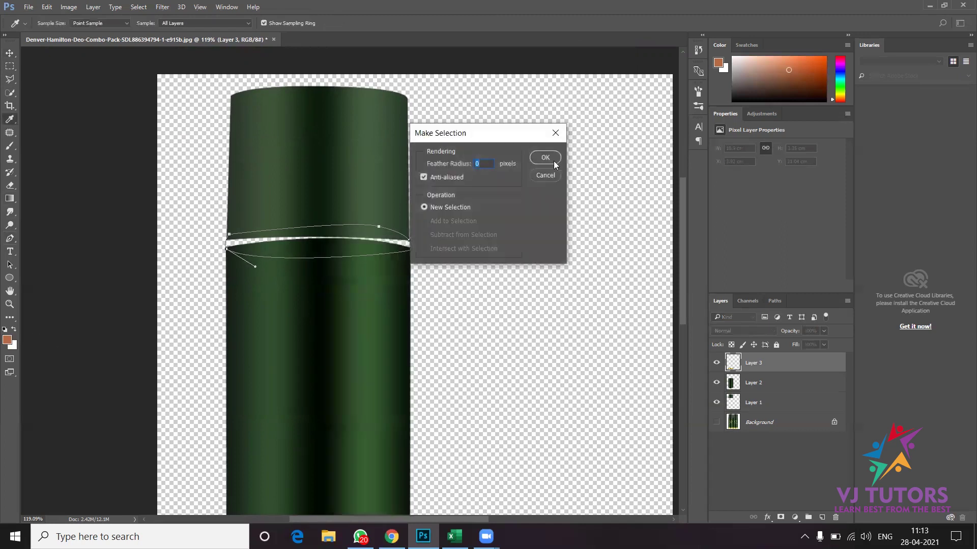
left_click(545, 157)
Fill the seam selection with black and move Layer 3 below Layer 1.
left_click(6, 340)
left_click(370, 271)
left_click(589, 136)
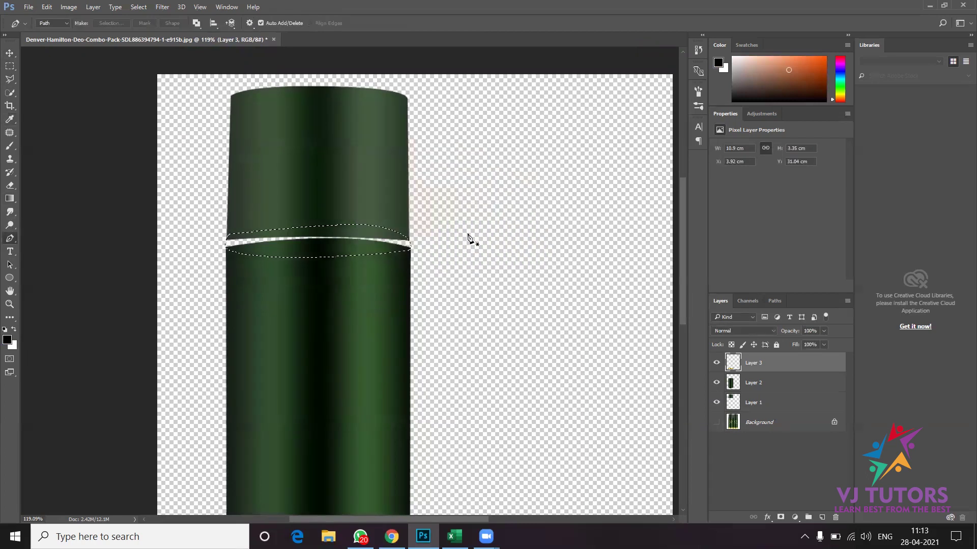
key("alt+BackSpace")
key("ctrl+d")
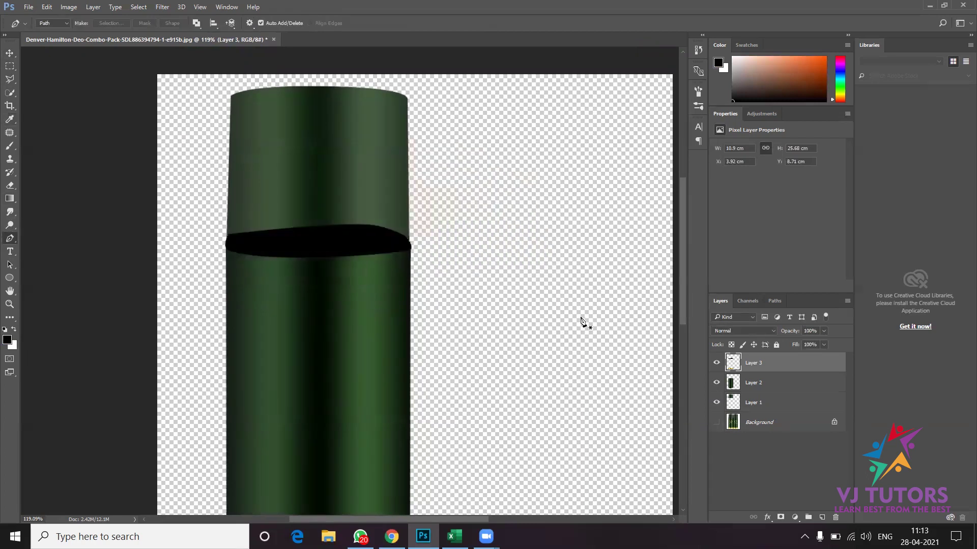
left_click_drag(796, 358, 793, 407)
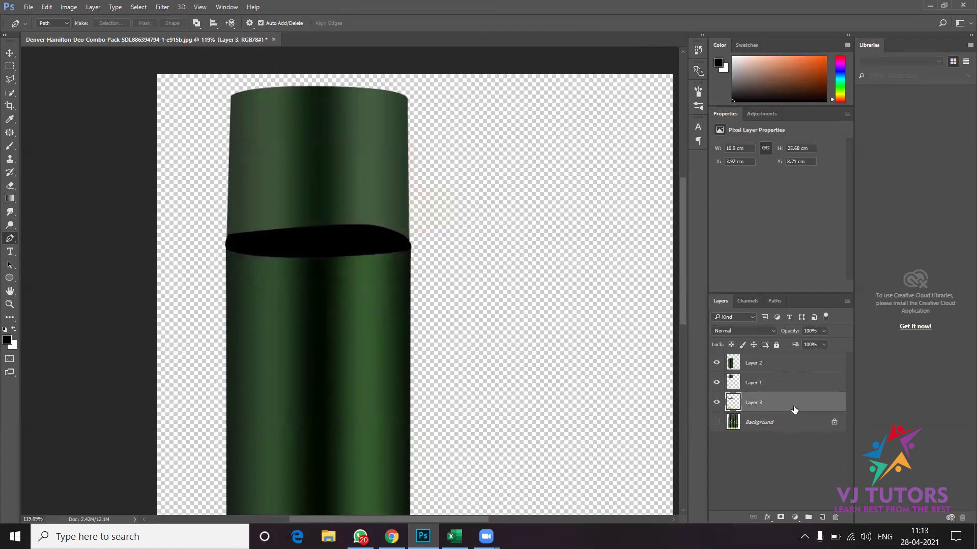
Bring Layer 3 back to the top of the layer stack.
left_click(9, 52)
scroll(351, 239, "down", 3)
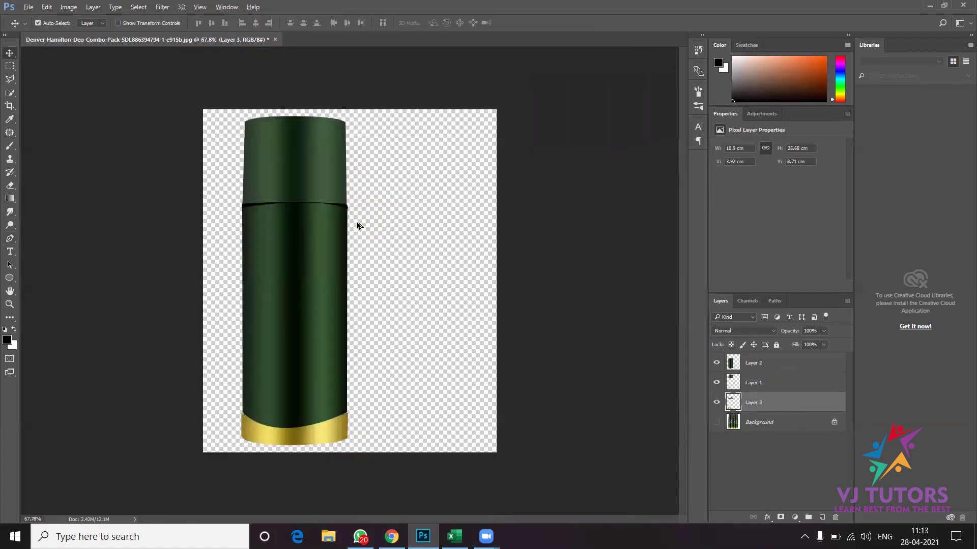
scroll(285, 369, "up", 2)
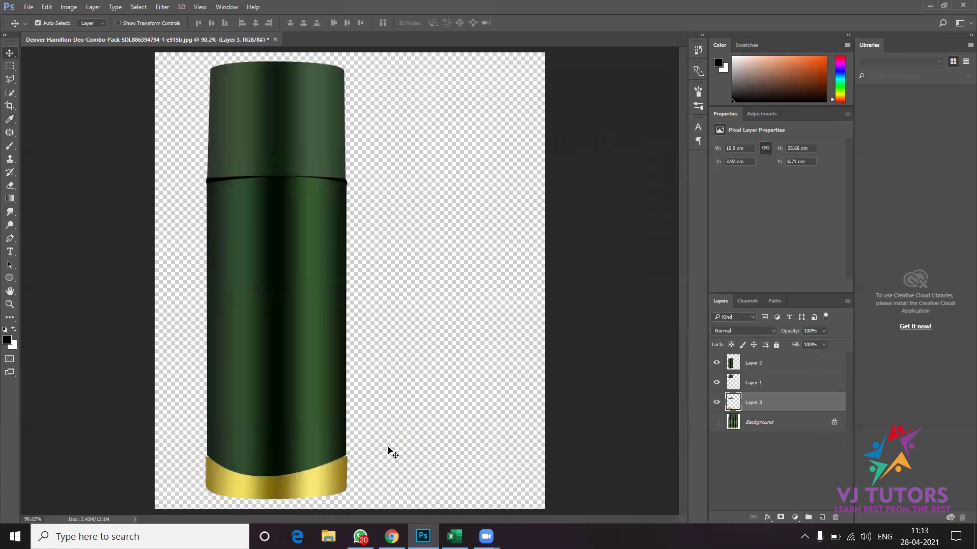
scroll(297, 492, "up", 1)
scroll(299, 484, "up", 1)
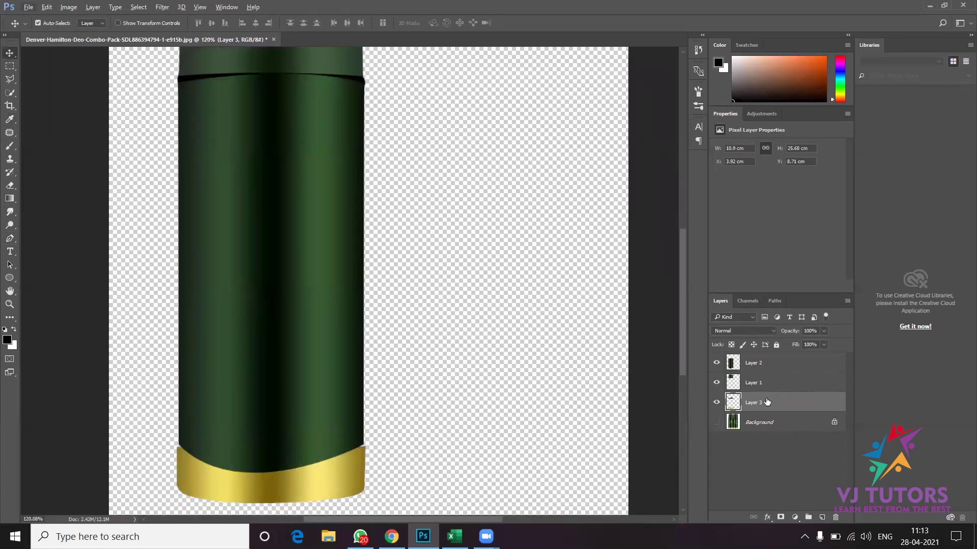
key("ctrl+shift+bracketright")
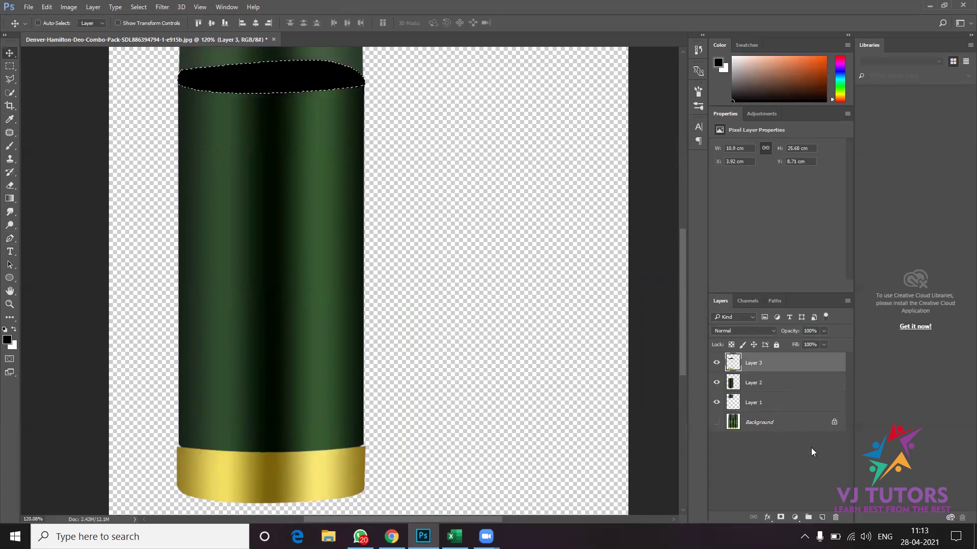
Fill the seam selection black on a new Layer 4 placed just above Background.
left_click(820, 517)
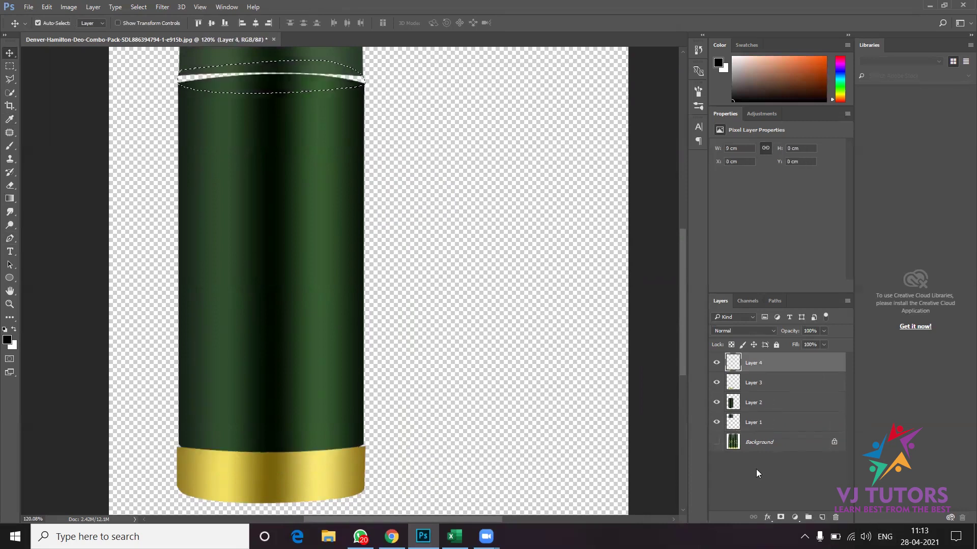
key("alt+BackSpace")
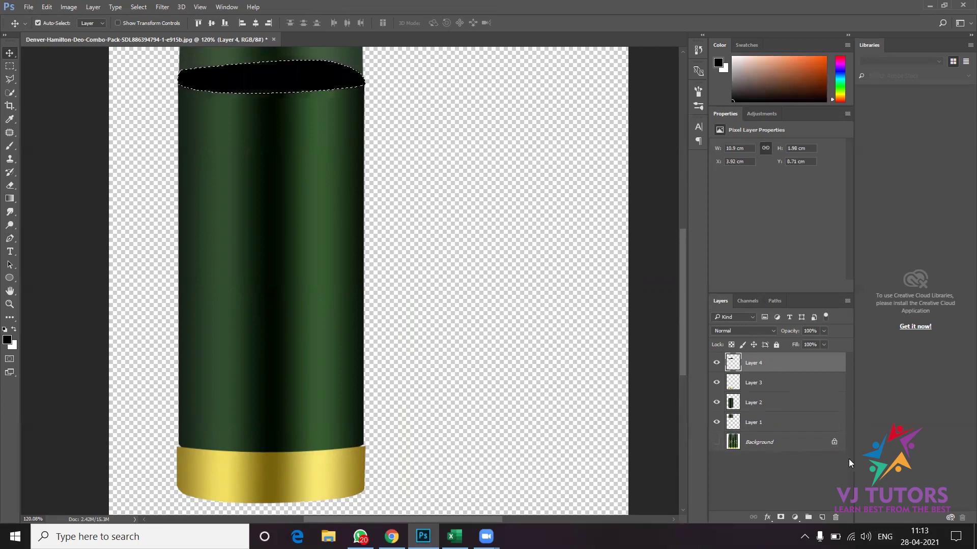
key("ctrl+d")
left_click_drag(769, 365, 773, 426)
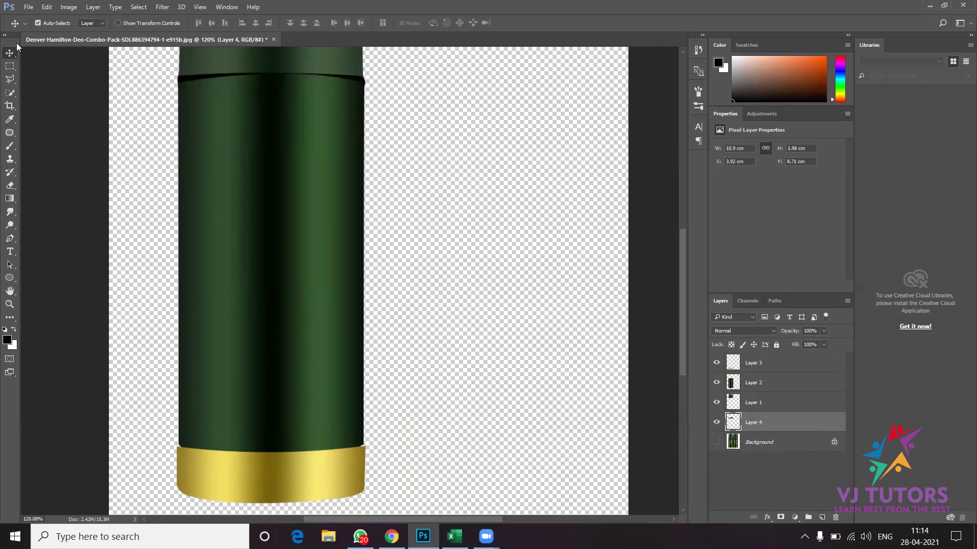
Nudge the gold band layer up slightly.
left_click(305, 464)
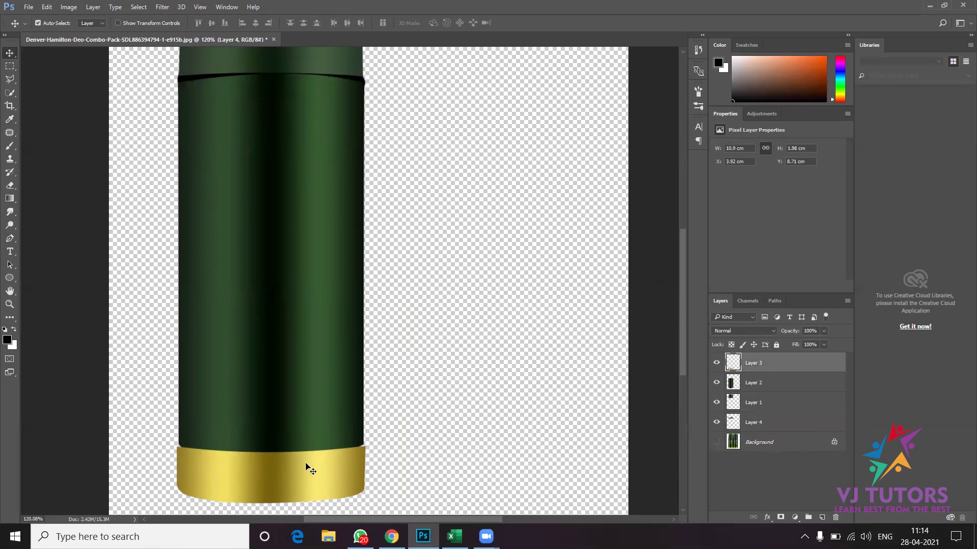
key("Up")
key("Up")
key("Up")
key("Up")
key("Up")
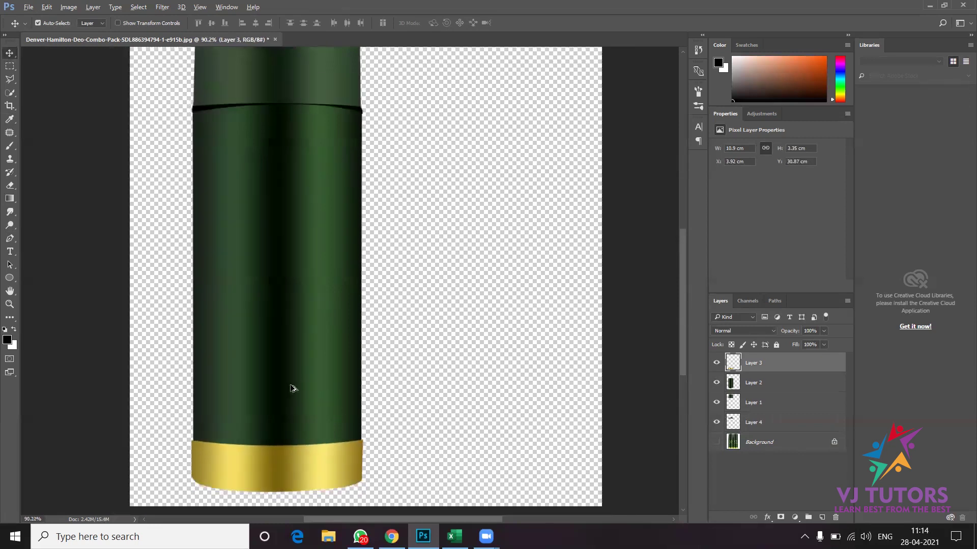
scroll(290, 388, "down", 3)
scroll(279, 148, "up", 2)
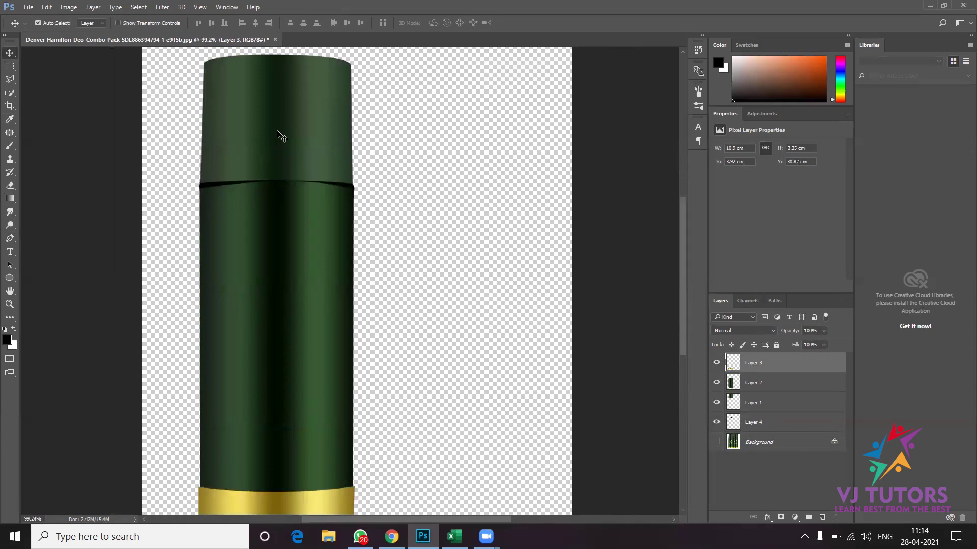
scroll(254, 311, "down", 1)
scroll(254, 244, "up", 2)
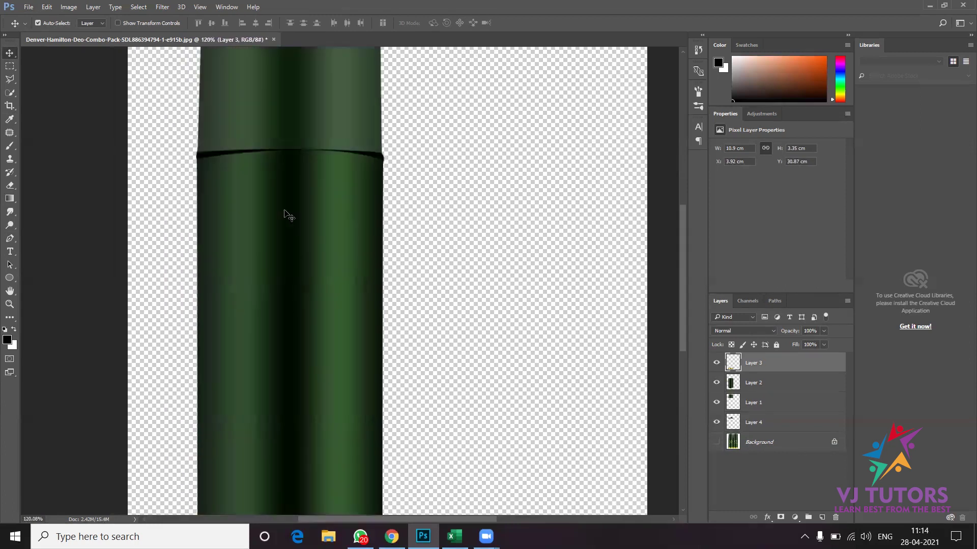
scroll(270, 224, "down", 1)
left_click(29, 7)
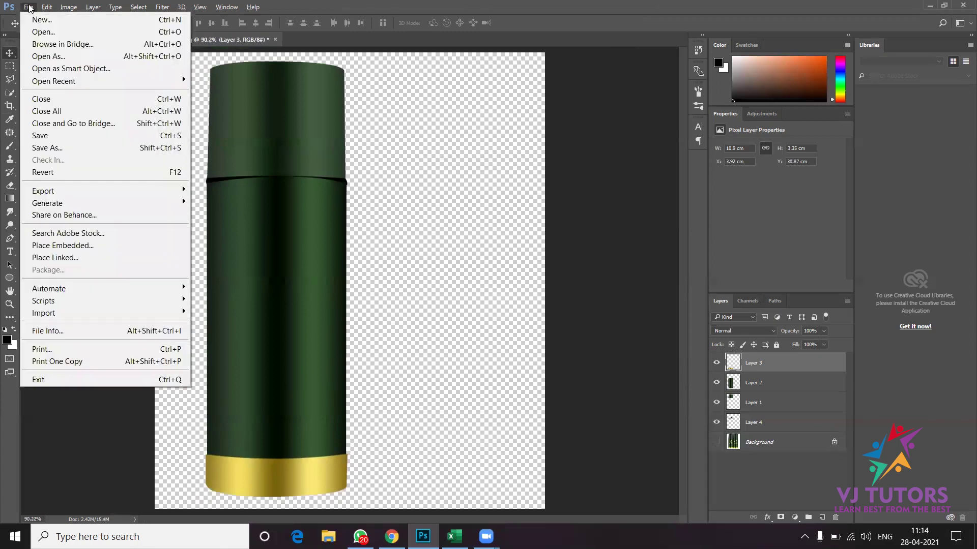
Open DENVER-LOGO.png from recent files and drag the gold logo onto the can.
left_click(29, 7)
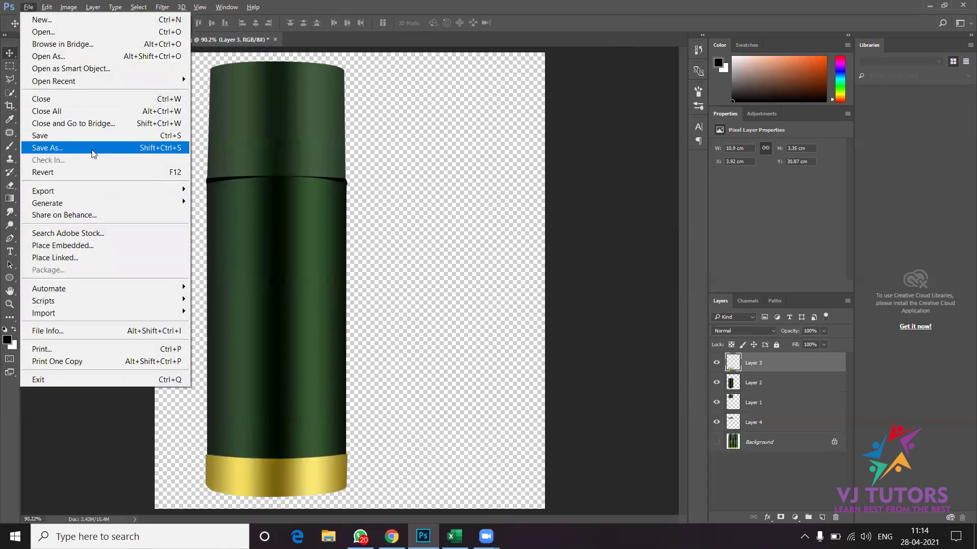
mouse_move(53, 81)
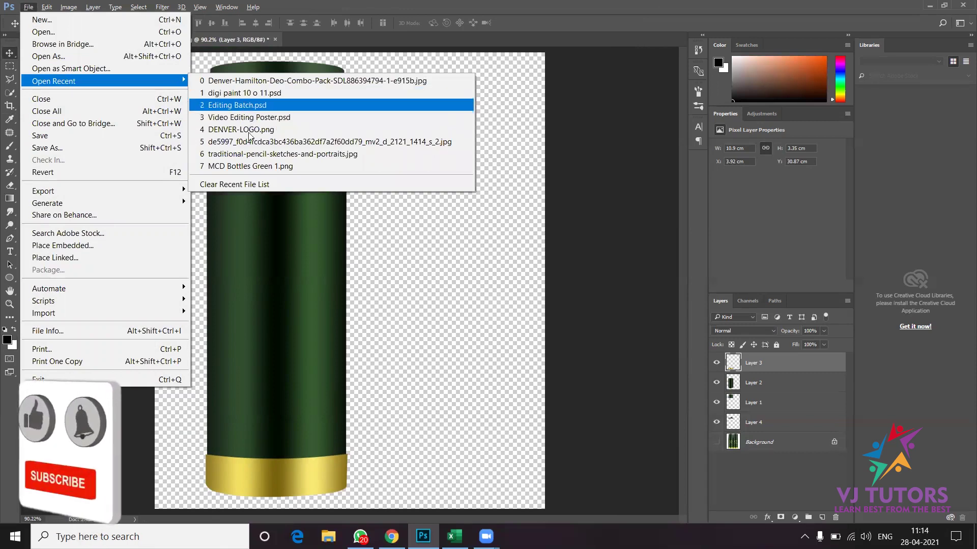
left_click(248, 131)
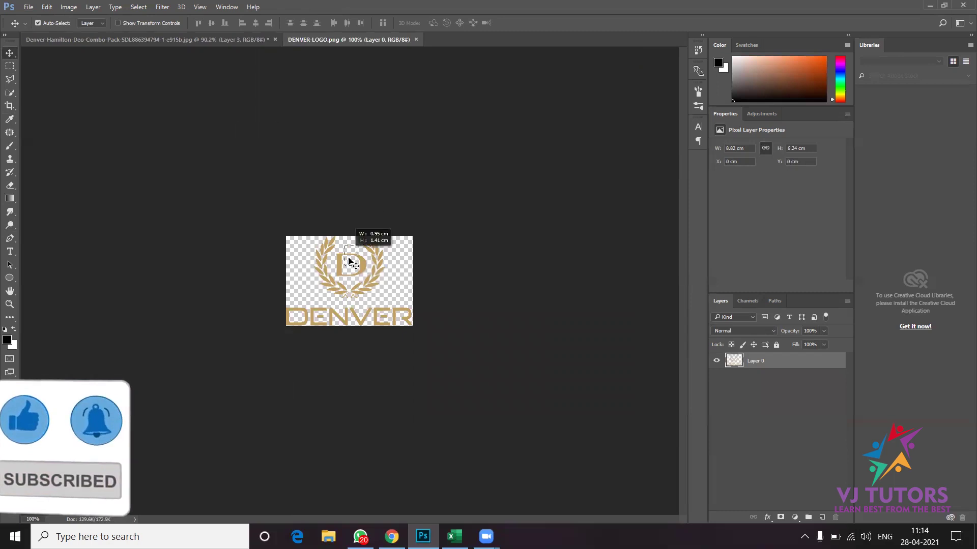
mouse_move(356, 268)
left_mouse_down()
mouse_move(172, 44)
mouse_move(294, 339)
mouse_move(286, 282)
mouse_move(309, 277)
left_mouse_up()
scroll(288, 289, "up", 3)
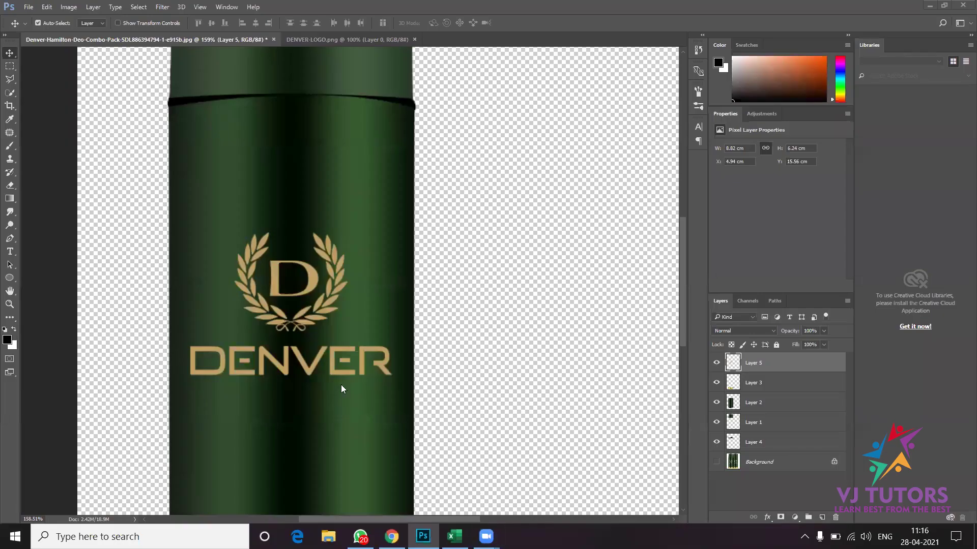
Cut the laurel D emblem, paste it in place on its own layer, and enlarge it.
left_click(10, 66)
left_click_drag(209, 210, 378, 334)
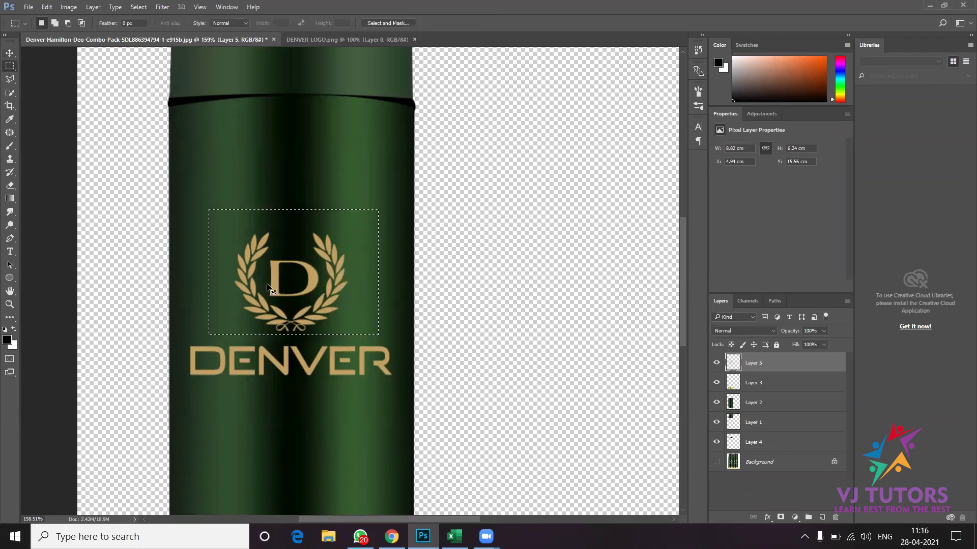
left_click(46, 7)
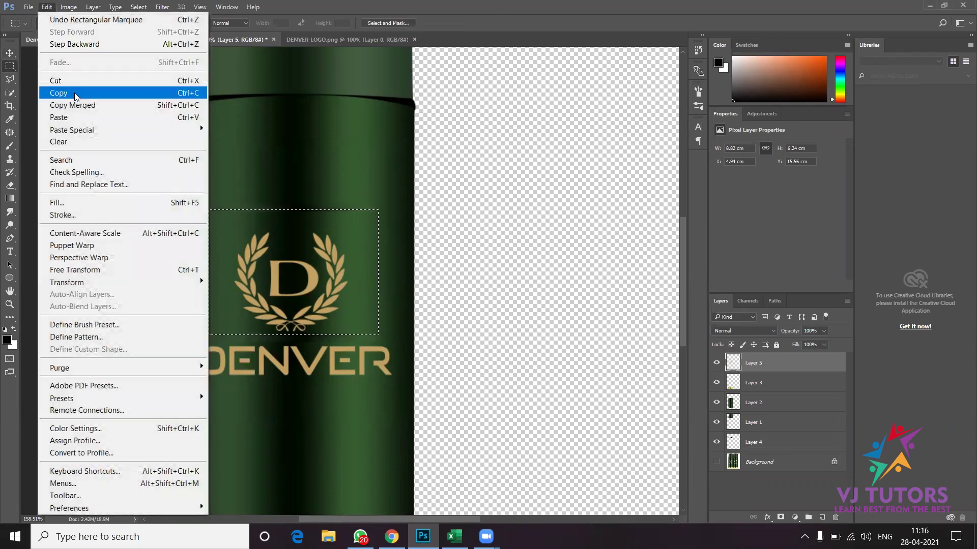
left_click(58, 90)
left_click(46, 7)
mouse_move(72, 130)
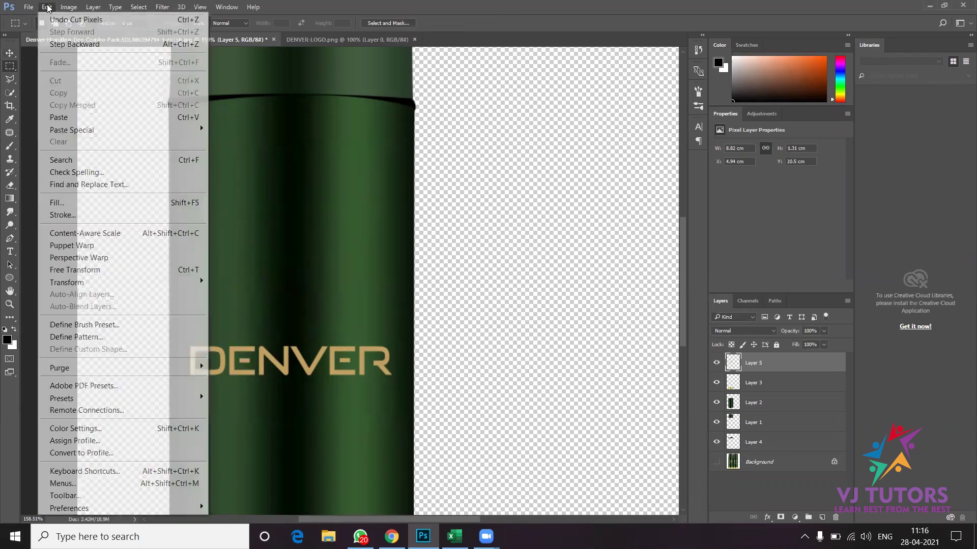
left_click(254, 131)
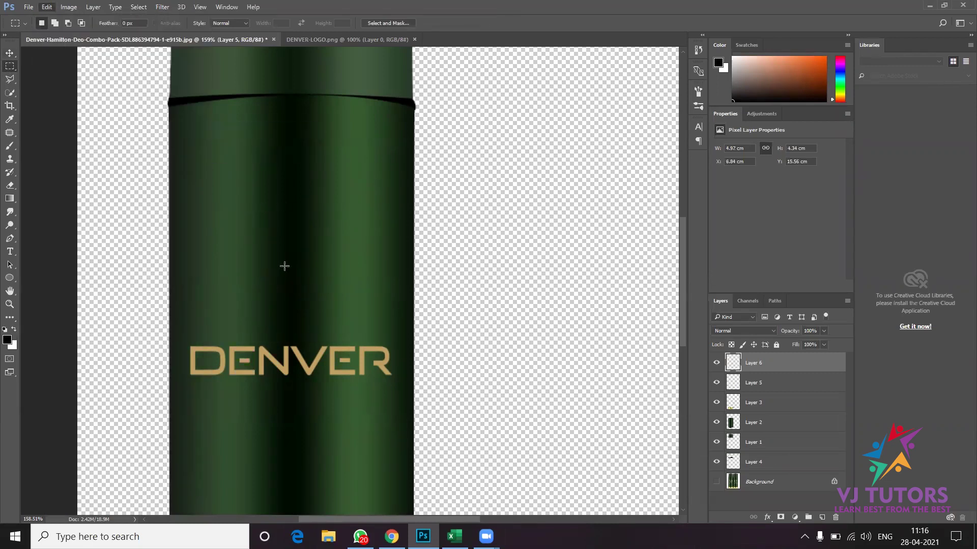
key("ctrl+t")
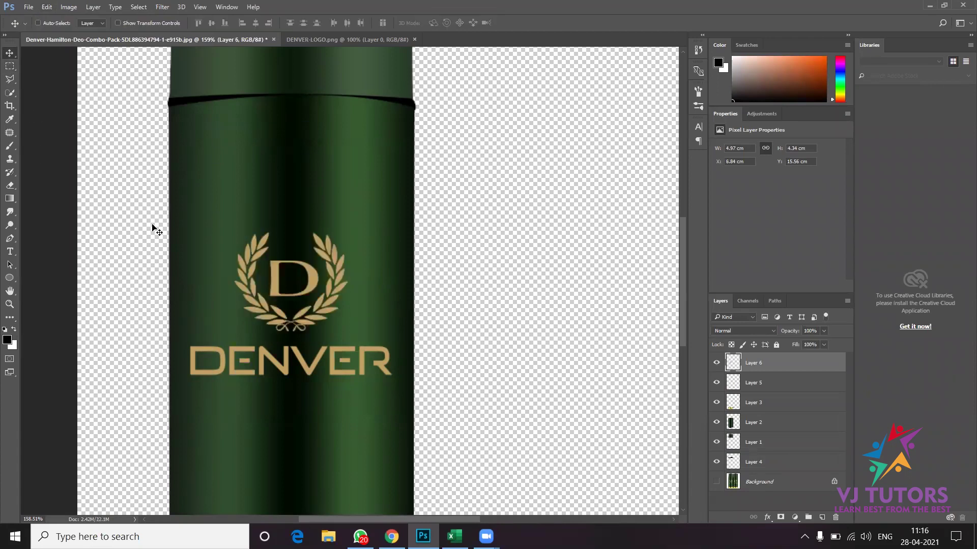
left_click_drag(346, 337, 370, 351)
key("Return")
key("v")
Move the DENVER wordmark lower, shrink it proportionally, and show the original Background photo.
left_click_drag(321, 377, 321, 405)
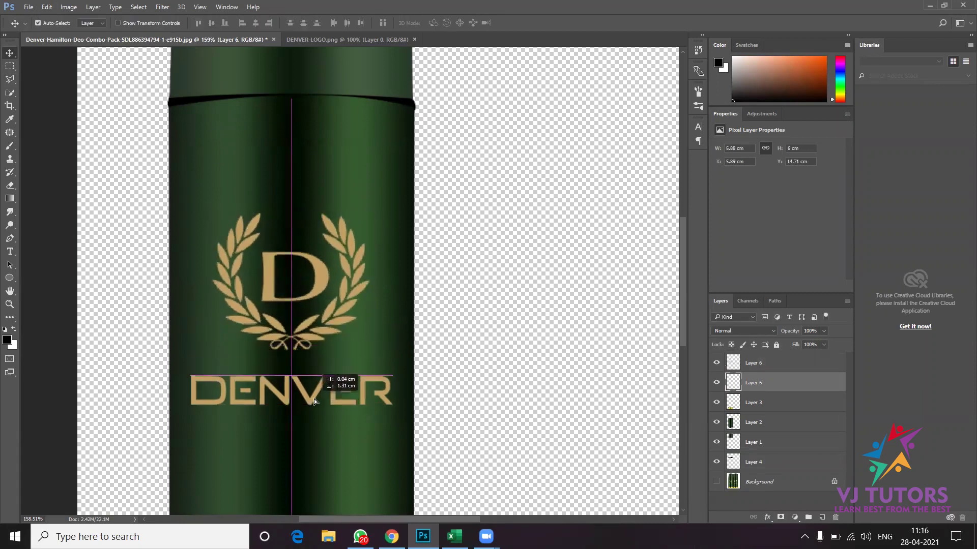
key("ctrl+t")
left_click_drag(391, 406, 378, 403)
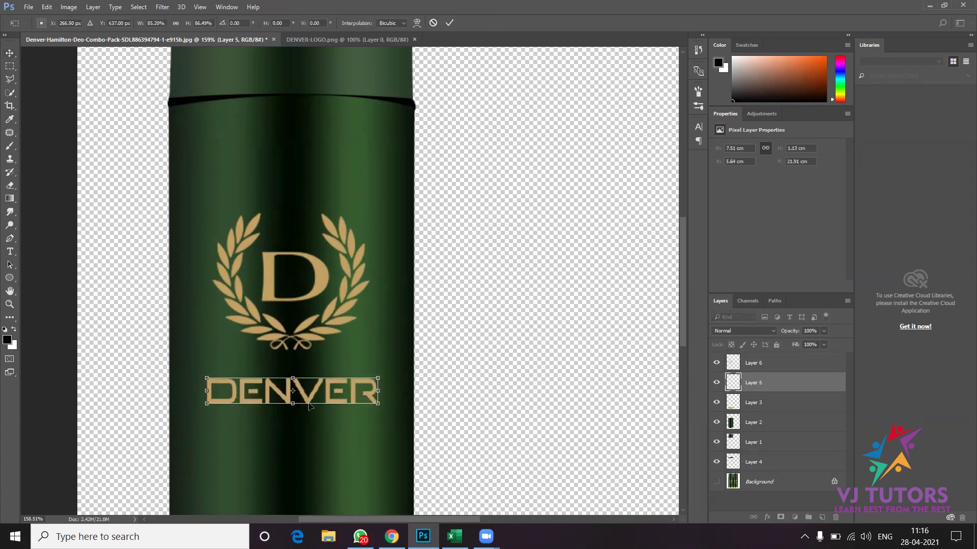
left_click_drag(309, 403, 309, 392)
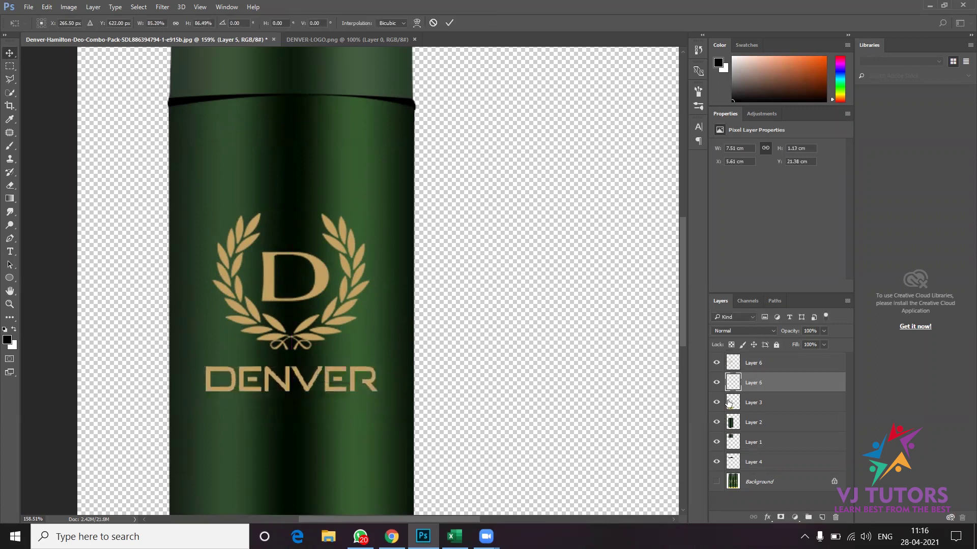
key("Return")
left_click(716, 481)
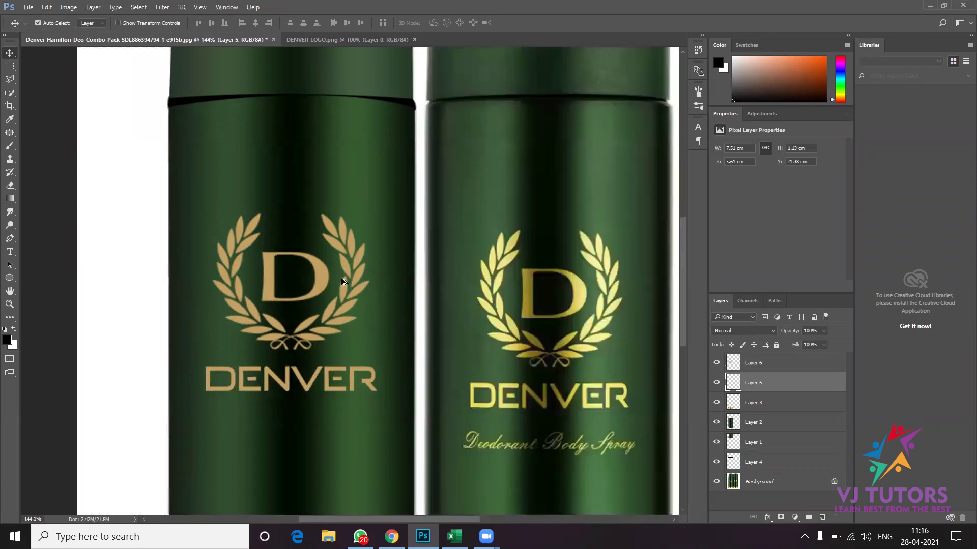
Load the DENVER letters on Layer 5 as a selection.
scroll(377, 283, "down", 5)
scroll(377, 284, "up", 5)
scroll(377, 283, "up", 1)
scroll(377, 283, "up", 1)
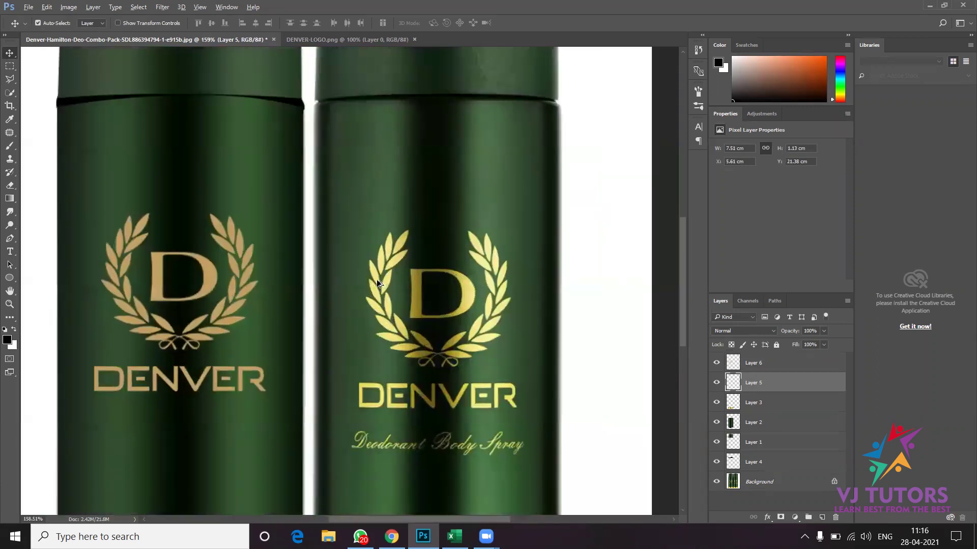
key("ctrl")
left_click(731, 383, "ctrl")
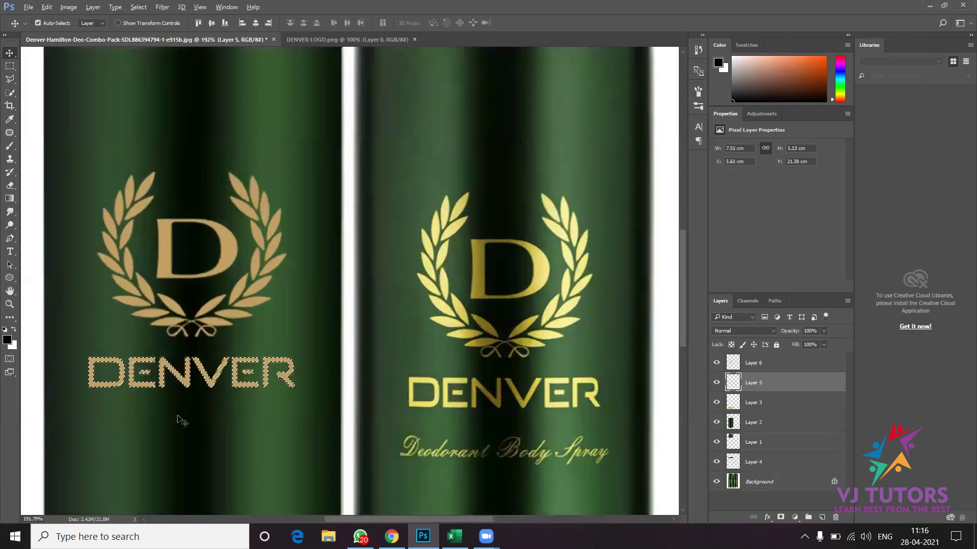
scroll(102, 410, "up", 1)
left_click_drag(260, 307, 266, 275)
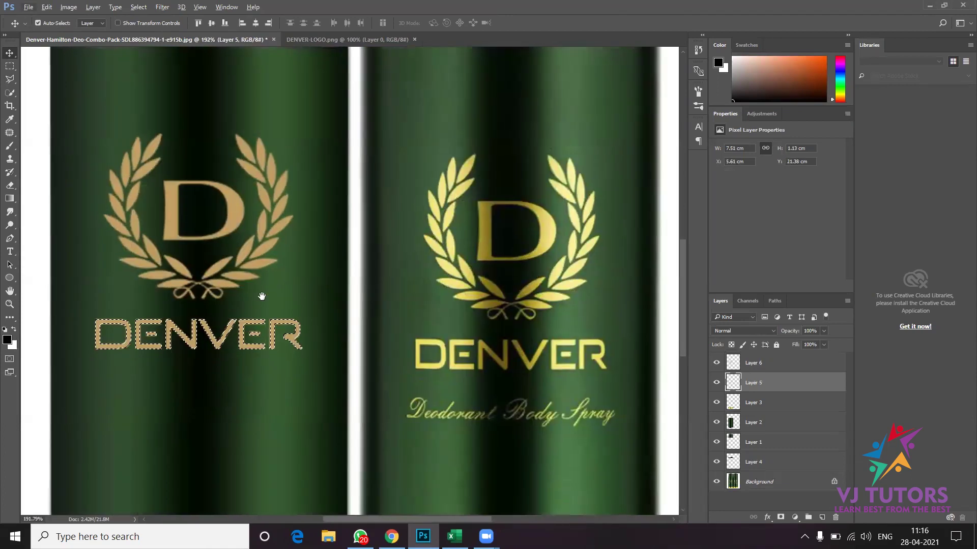
Build a gold gradient whose stops are sampled from the reference can's gold lettering.
left_click(10, 199)
left_click(56, 23)
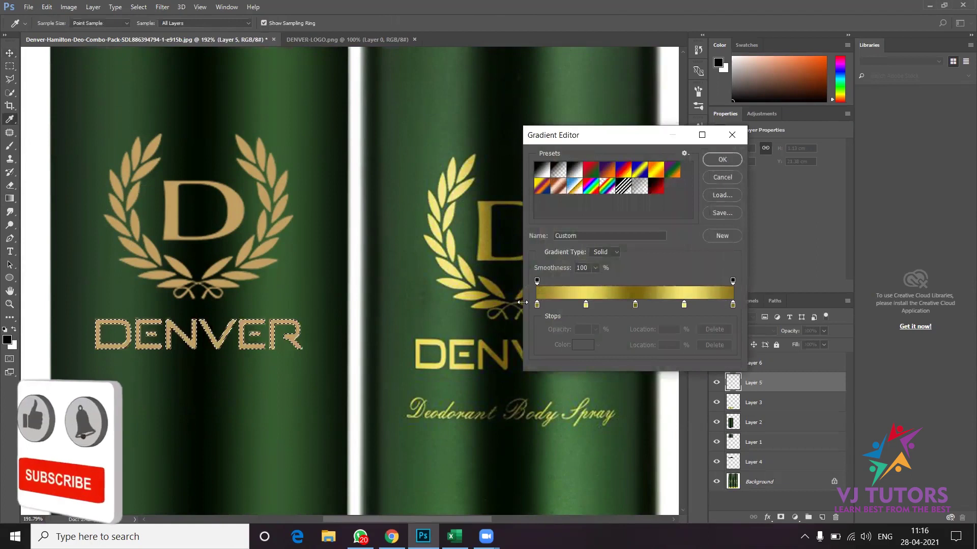
left_click(536, 305)
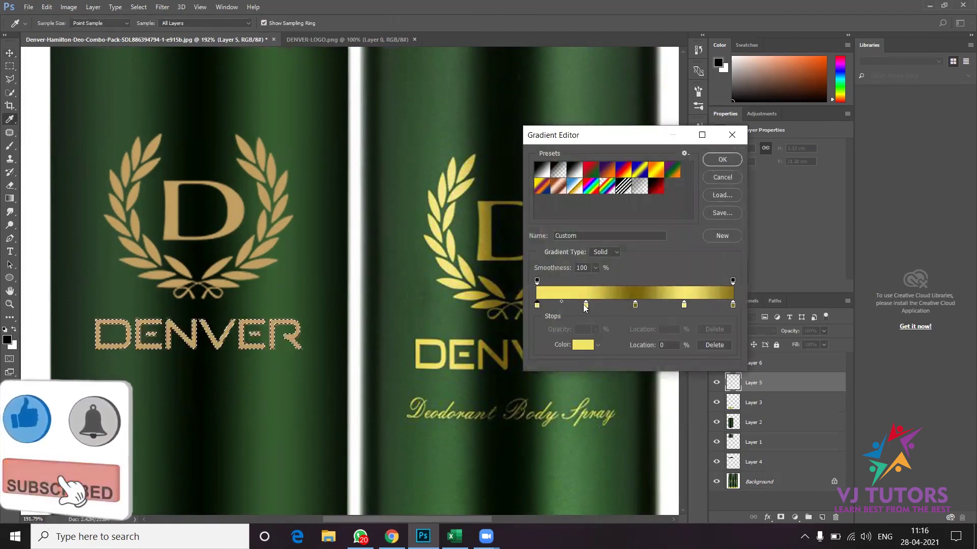
left_click(585, 305)
left_click(635, 304)
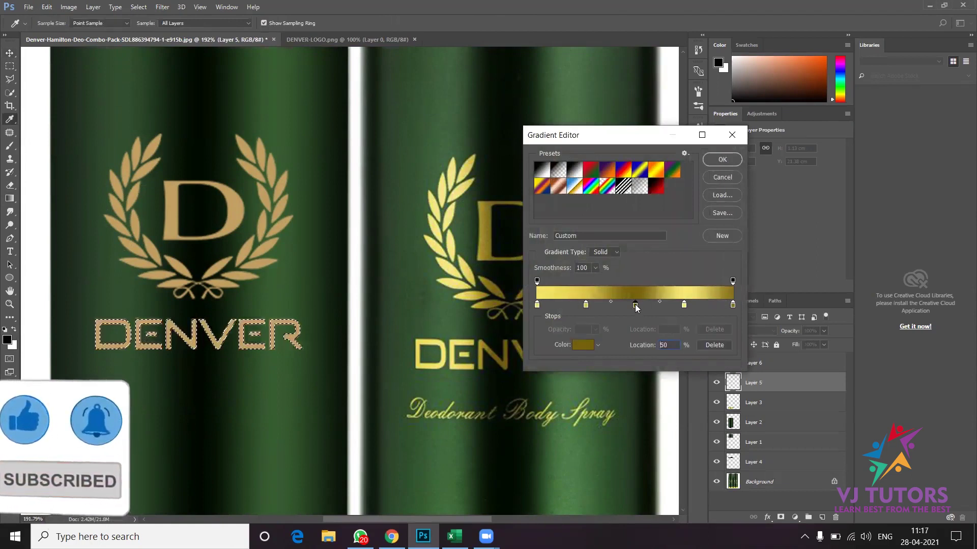
left_click(684, 305)
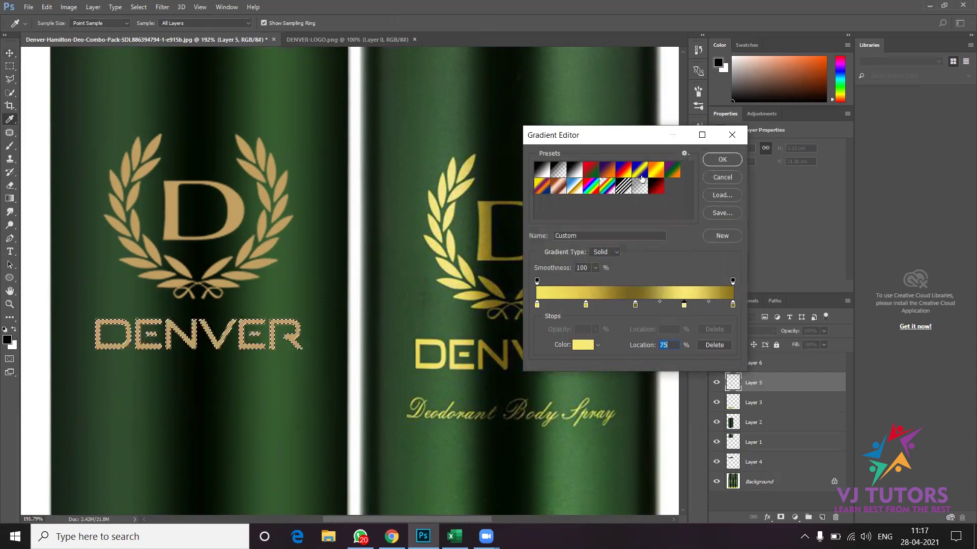
left_click_drag(611, 134, 681, 158)
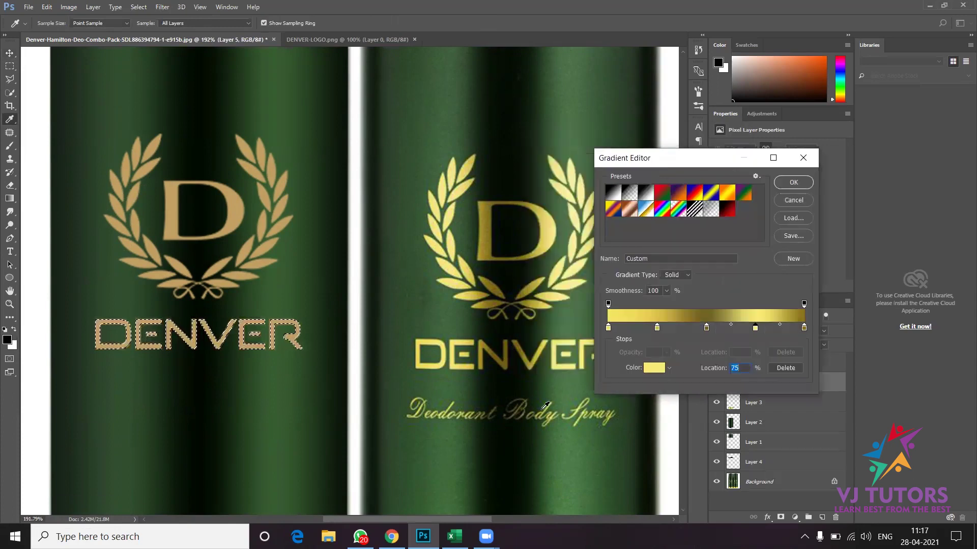
left_click(573, 369)
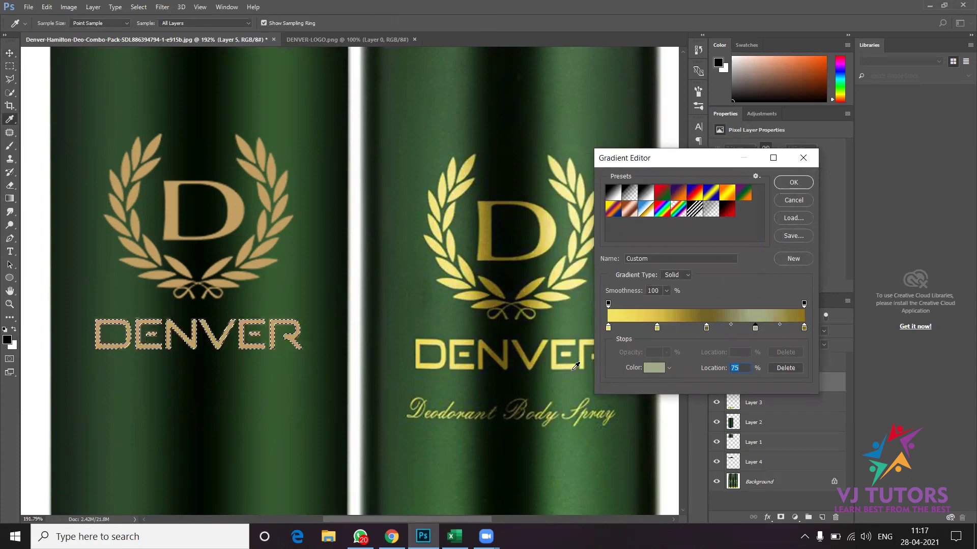
left_click(556, 356)
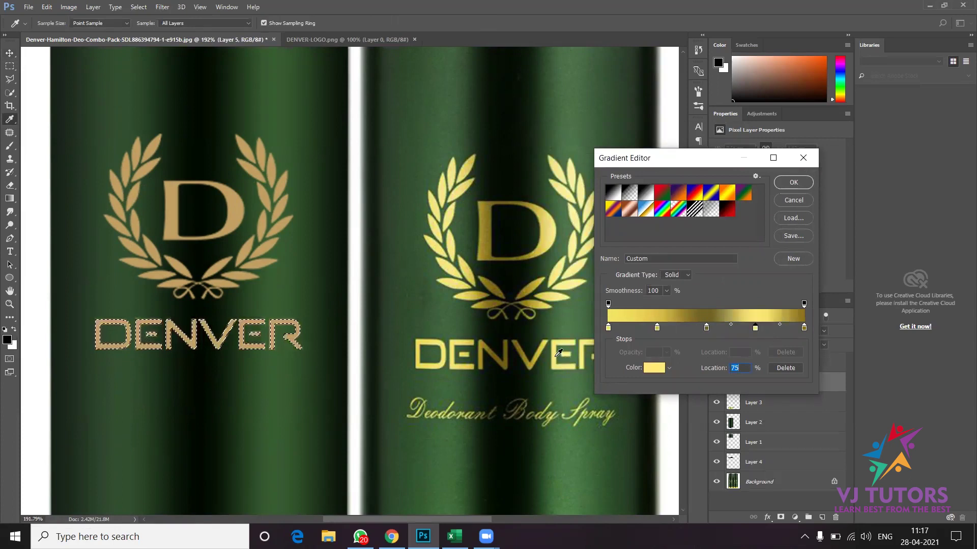
left_click(804, 327)
left_click_drag(662, 164, 770, 173)
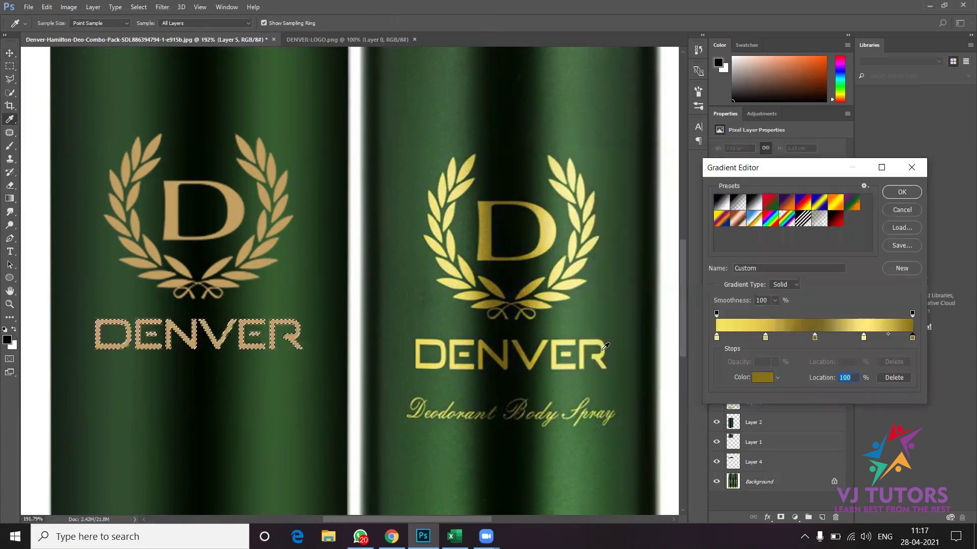
left_click(606, 351)
left_click(901, 192)
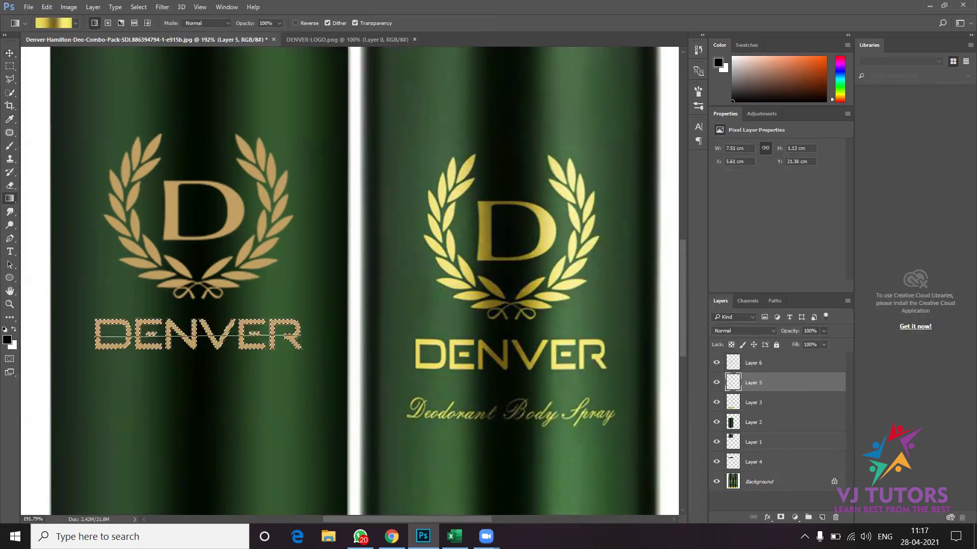
Fill the DENVER letters with the gold gradient and deselect.
left_click_drag(95, 337, 301, 331)
key("ctrl+d")
scroll(272, 335, "down", 2)
scroll(207, 275, "up", 1)
key("v")
key("alt+v")
left_click(181, 292)
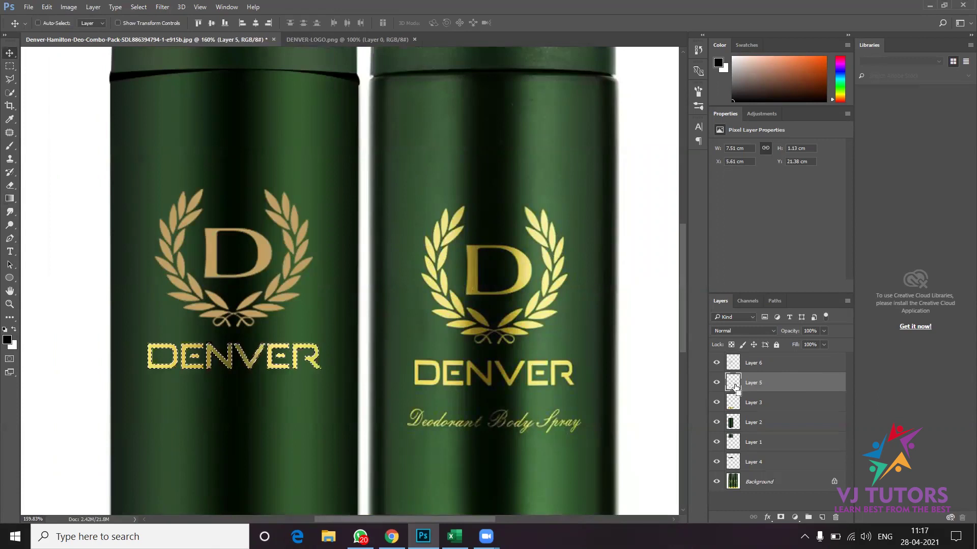
Fill the laurel D emblem on Layer 6 with the gold gradient and deselect.
left_click(739, 368)
left_click(736, 366, "ctrl")
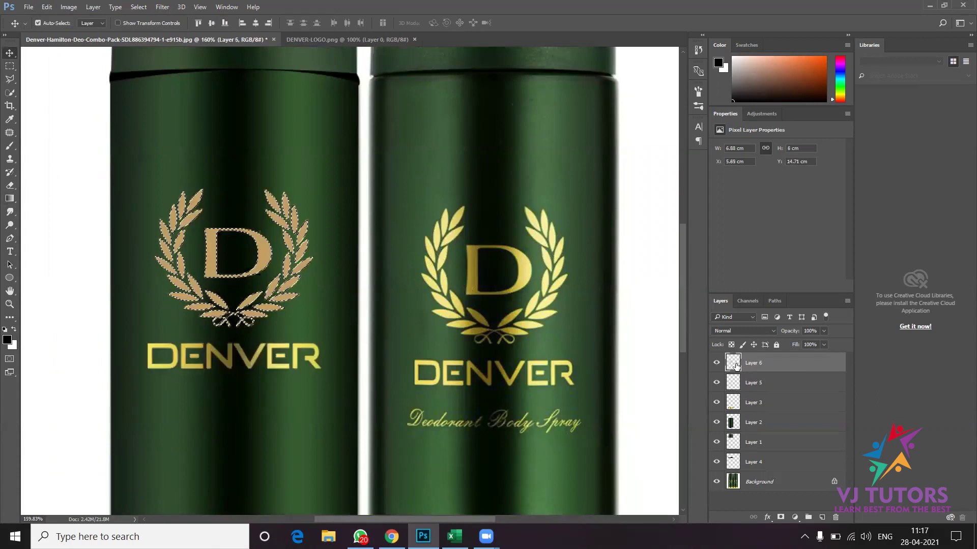
left_click(10, 198)
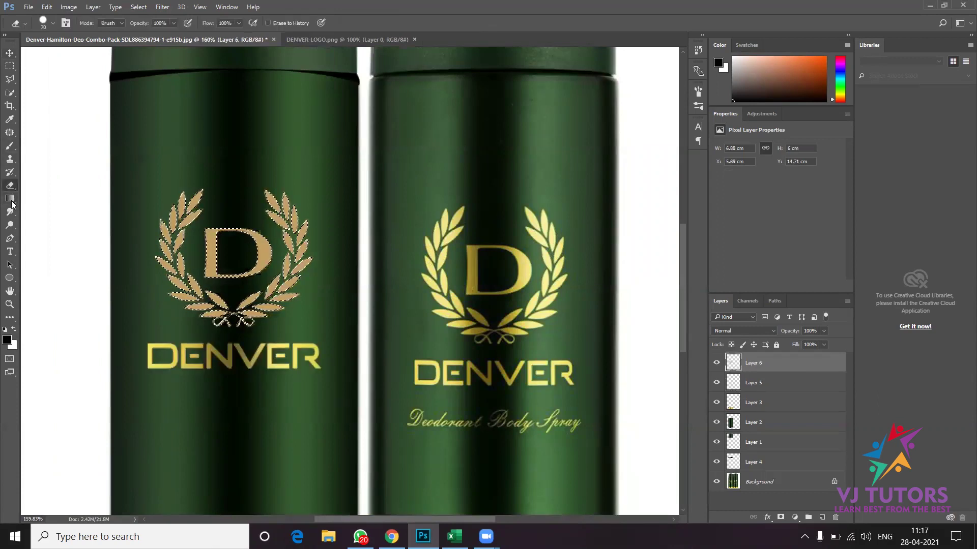
left_click_drag(155, 259, 305, 263)
key("ctrl+d")
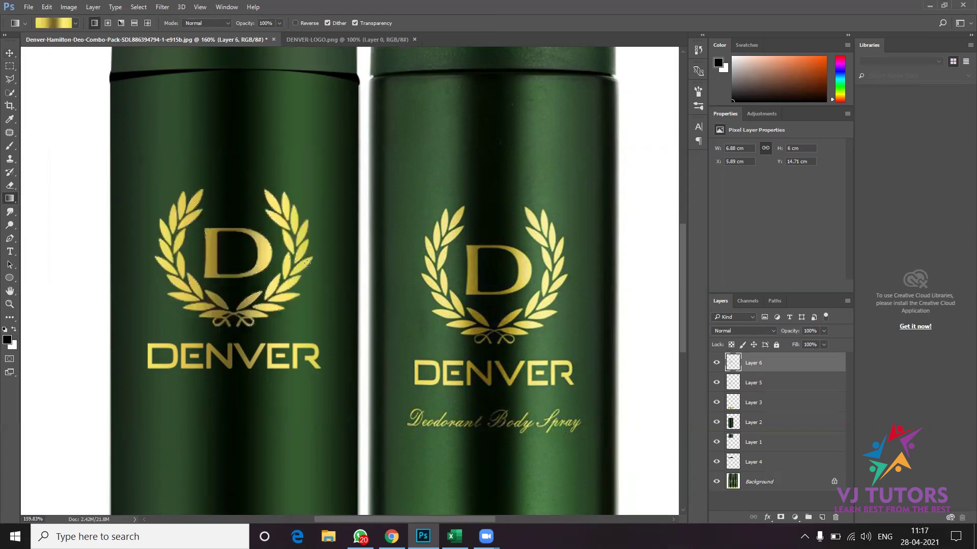
key("ctrl+0")
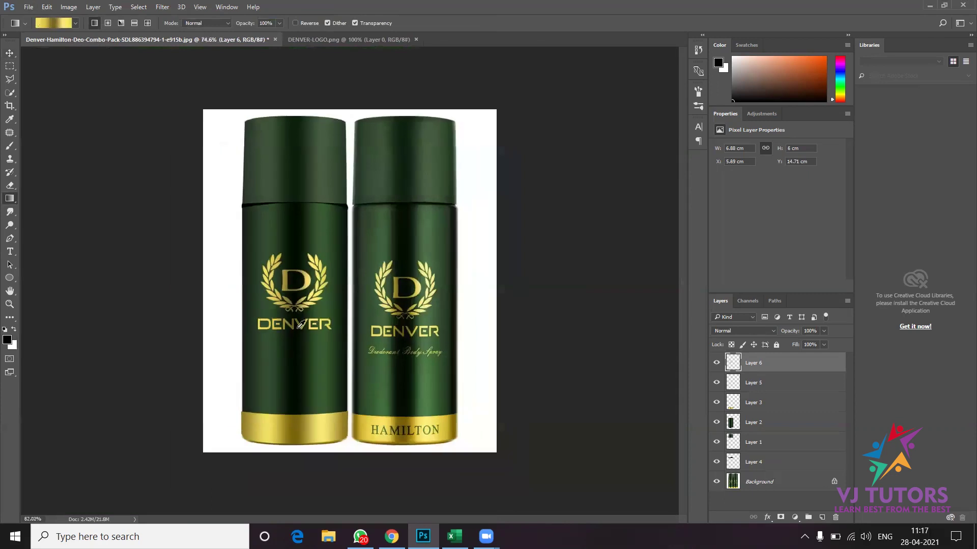
scroll(293, 323, "up", 3)
key("v")
scroll(222, 323, "up", 1)
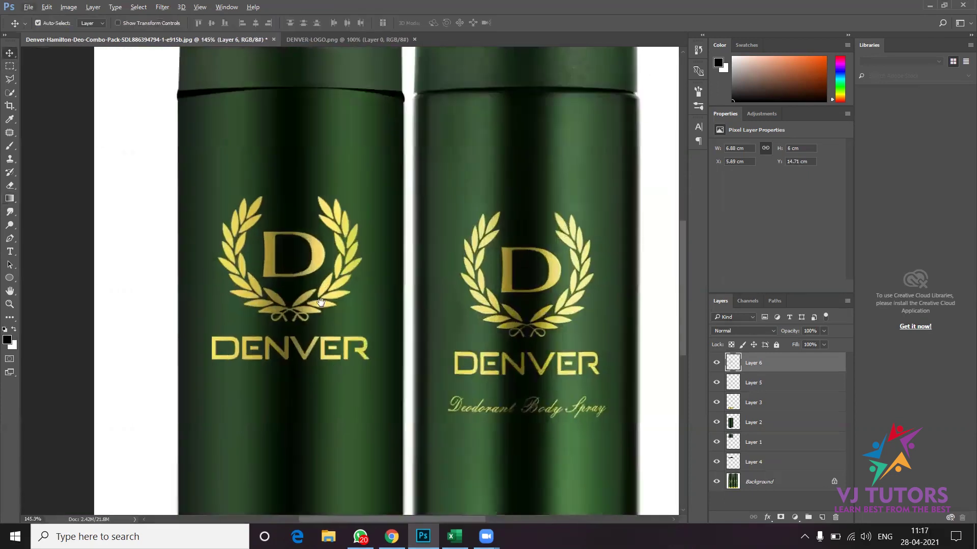
scroll(223, 323, "up", 1)
Add a 23.34 pt text line reading 'DEODORANT BODY SPRAY' on the left can.
key("g")
left_click(15, 256)
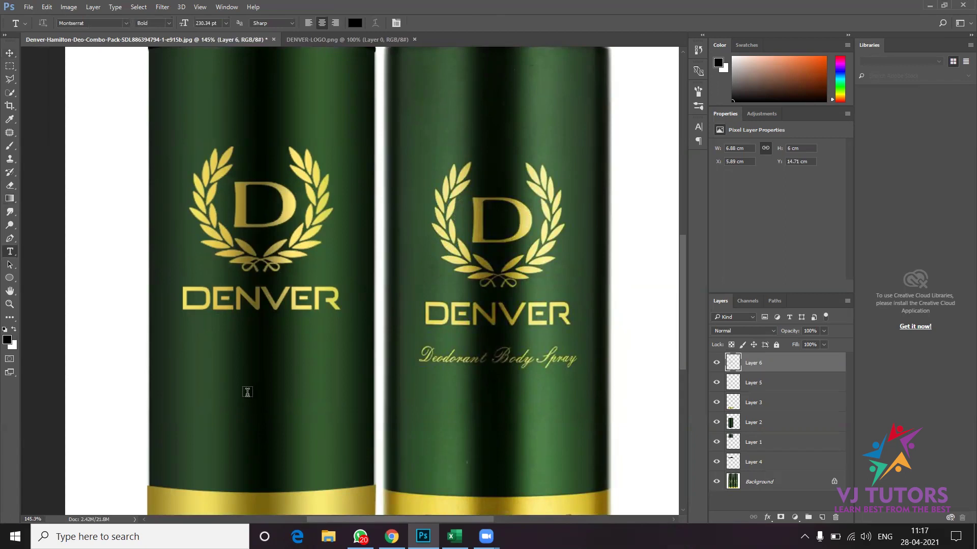
left_click(196, 373)
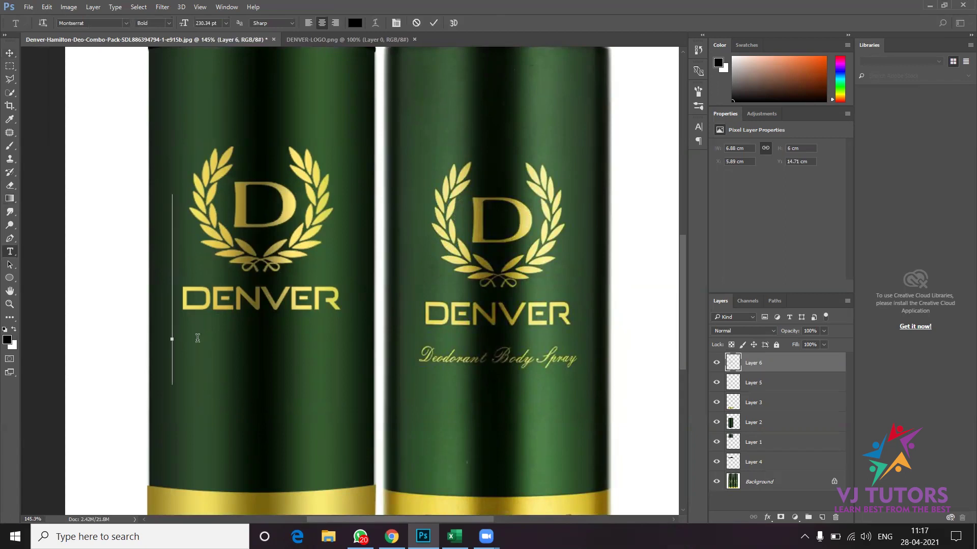
left_click_drag(181, 23, 77, 16)
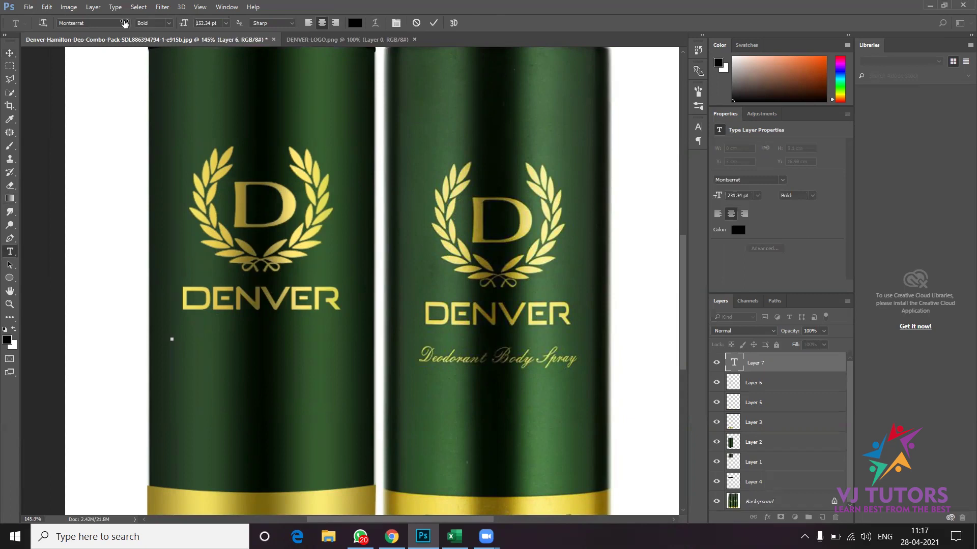
key("Return")
type("DE")
type("O")
type("DORANT")
type(" BODY SPRAY")
Apply the Embassy BT script font and retype the text as 'Deodorant body spray'.
key("ctrl+a")
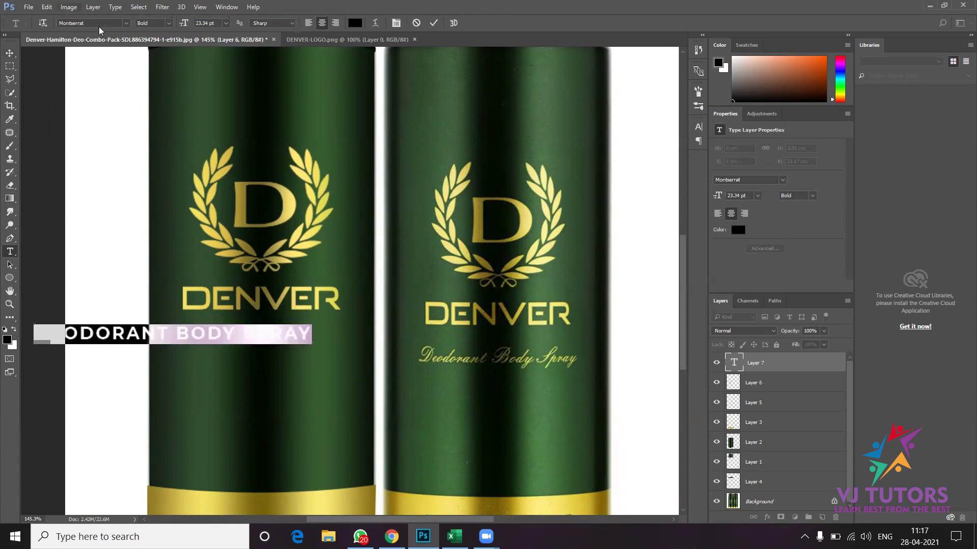
left_click(94, 24)
type("EMB")
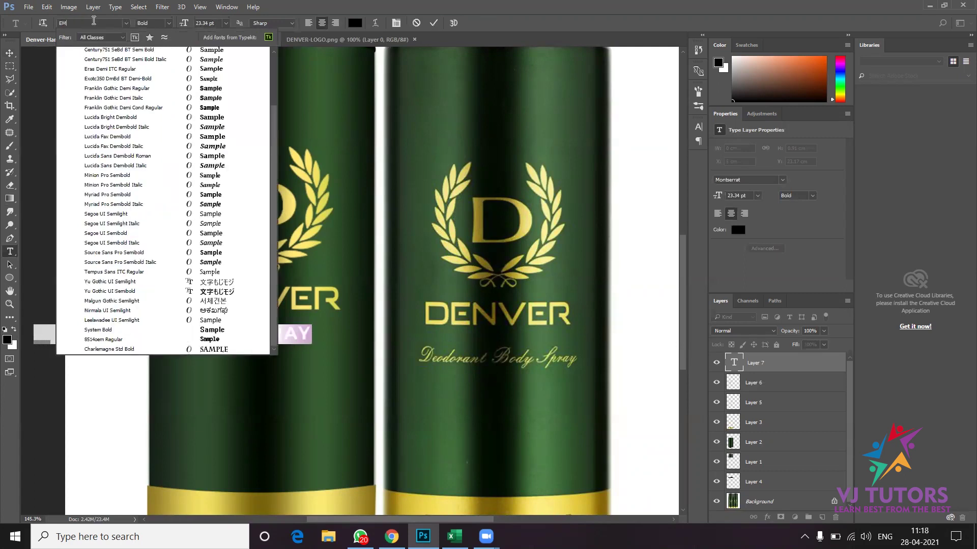
type("A")
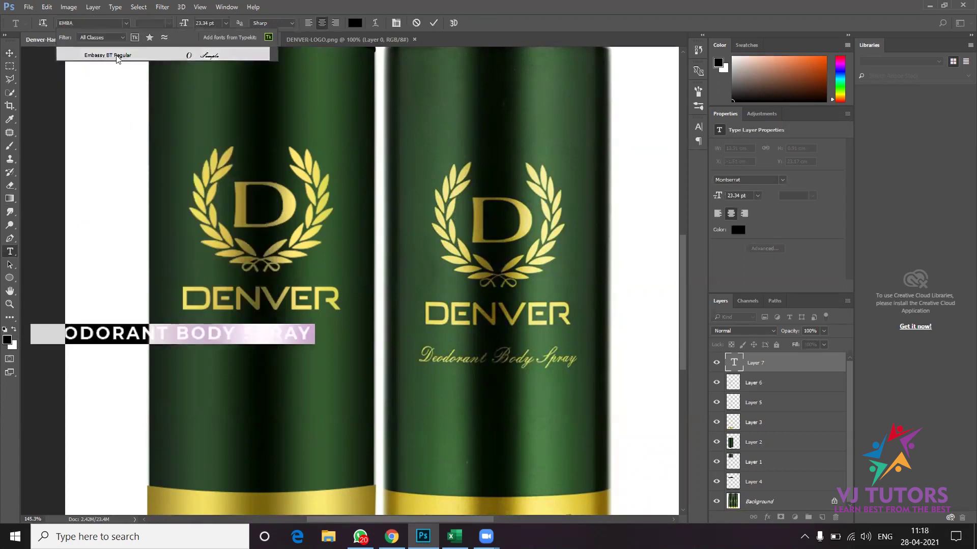
left_click(108, 55)
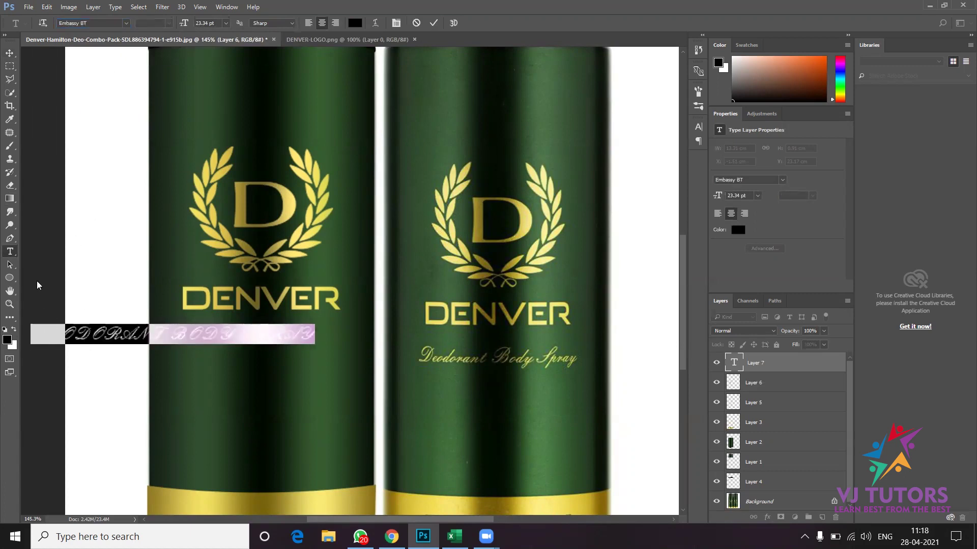
type("DE")
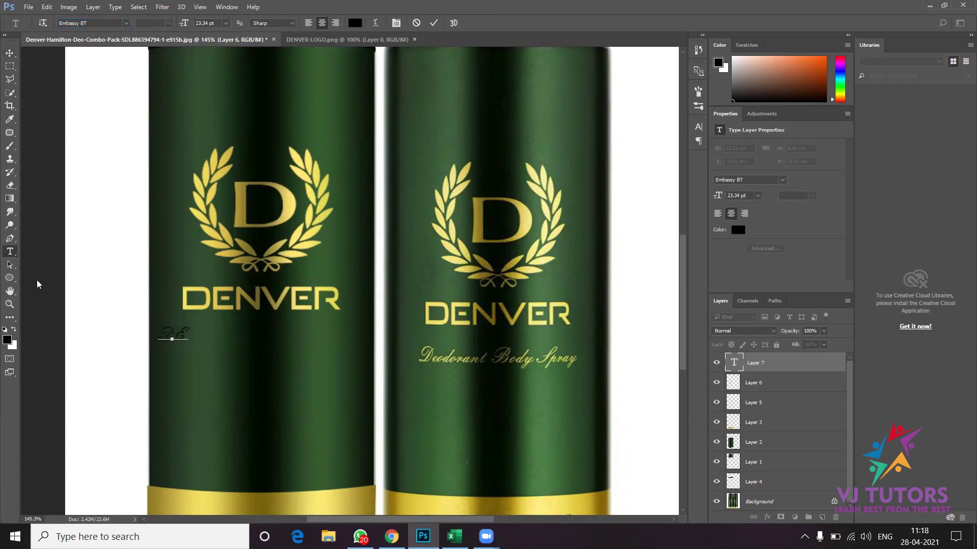
type("O")
type("E")
key("ctrl+a")
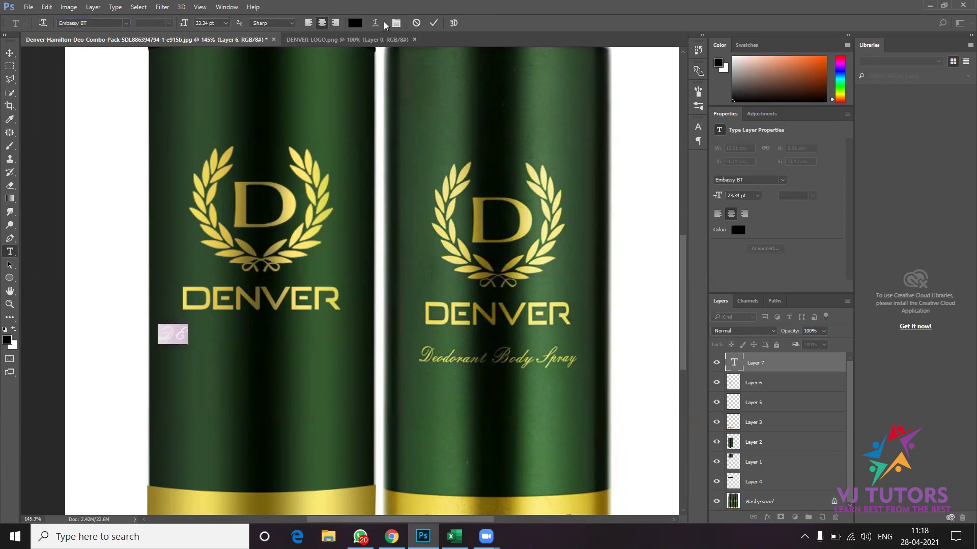
left_click(396, 23)
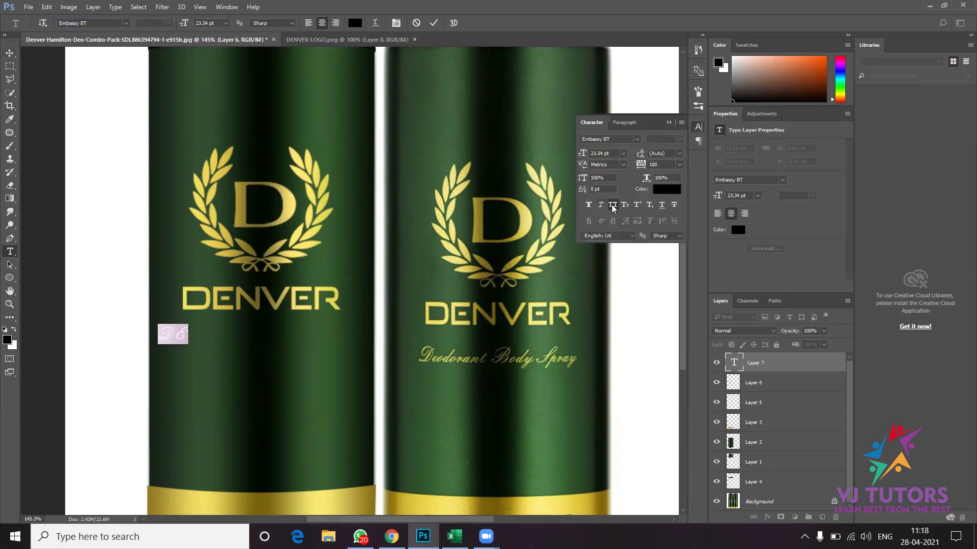
left_click(613, 206)
key("BackSpace")
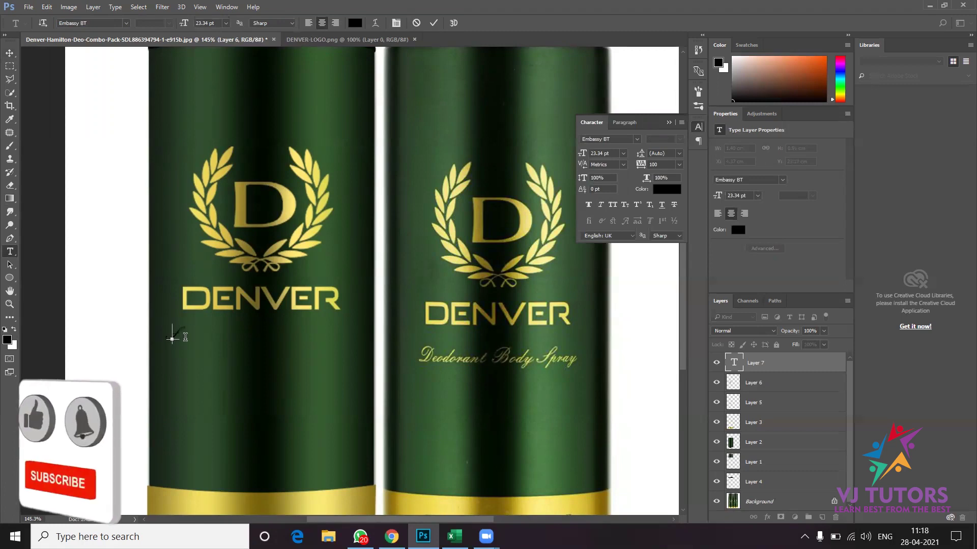
type("Deo")
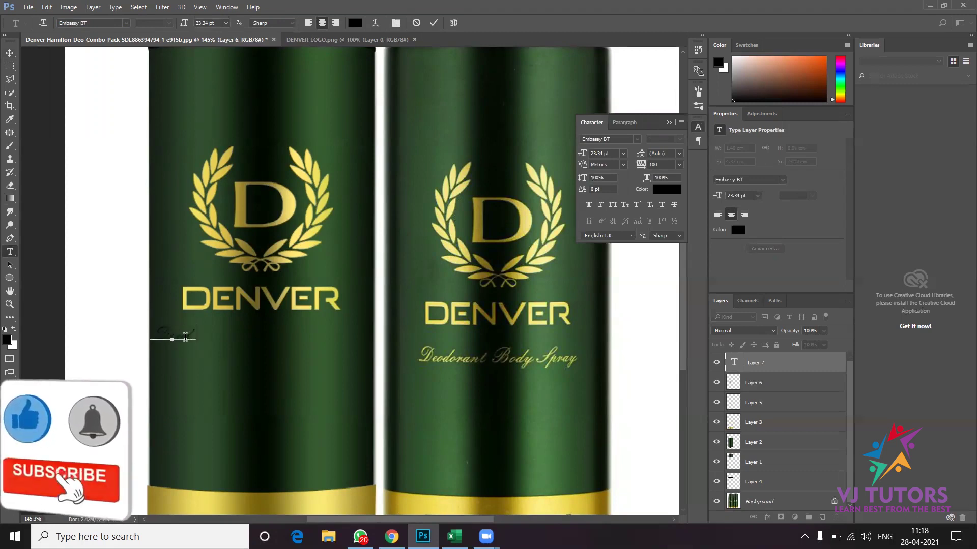
type("dorant")
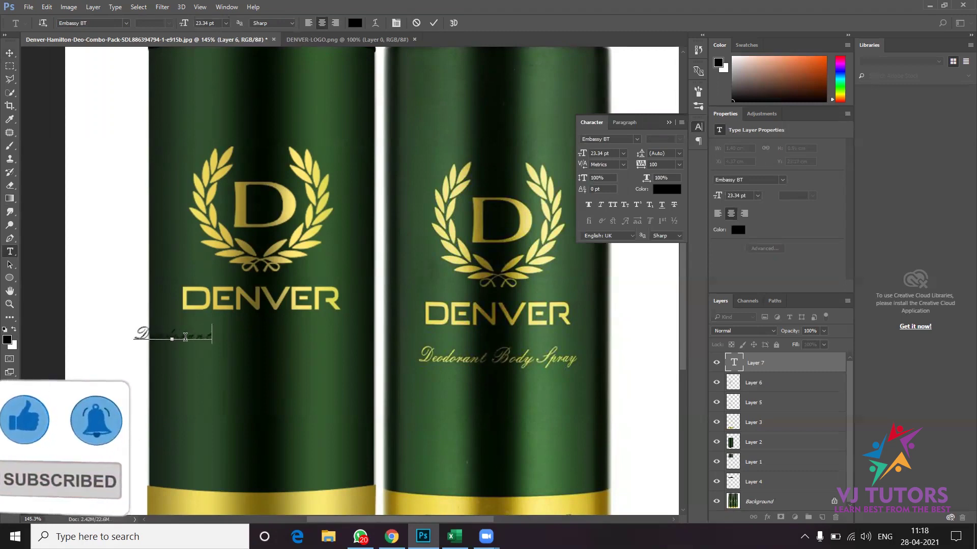
type(" body")
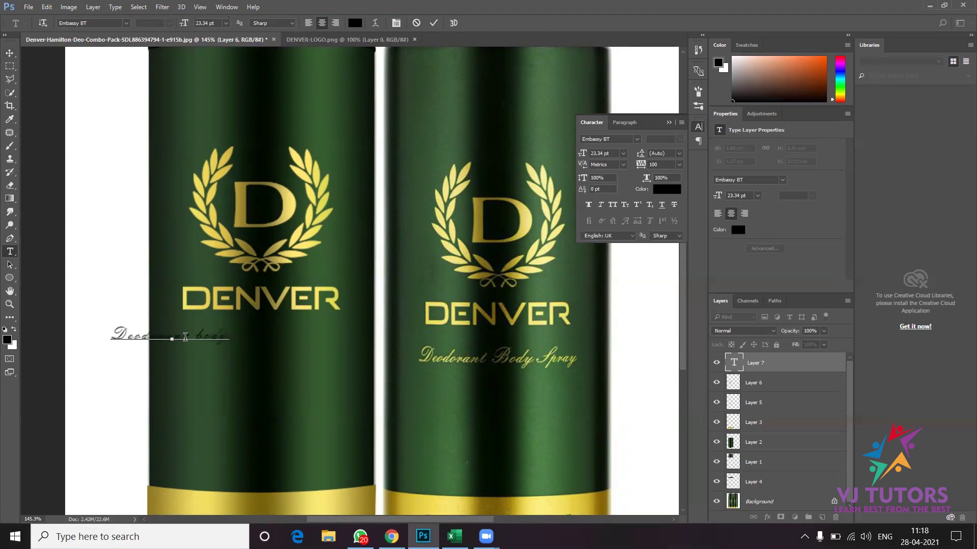
type(" spr")
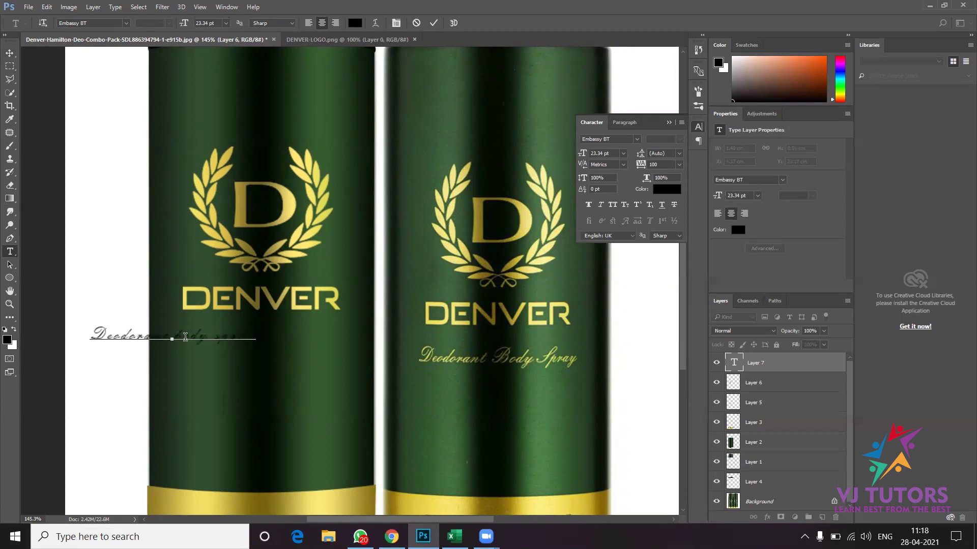
type("a")
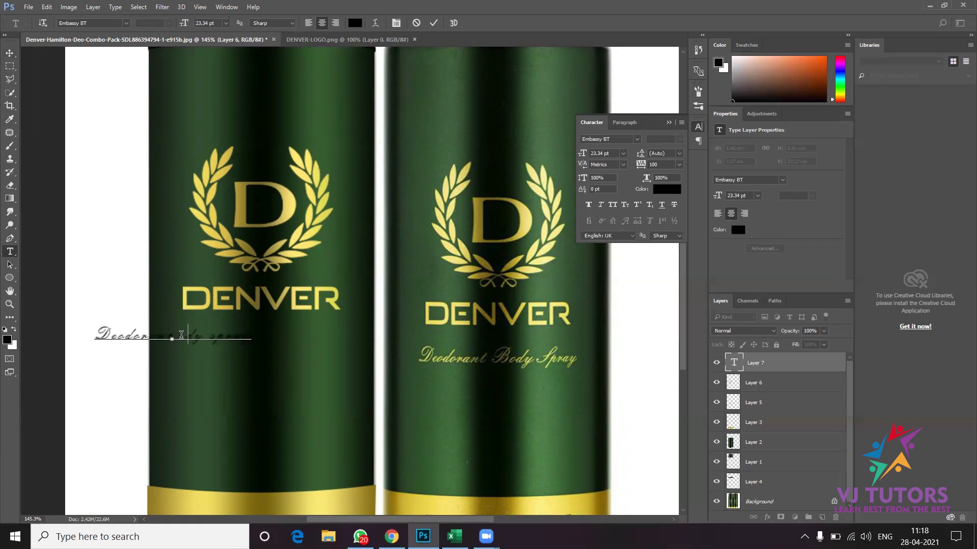
type("y")
left_click(9, 54)
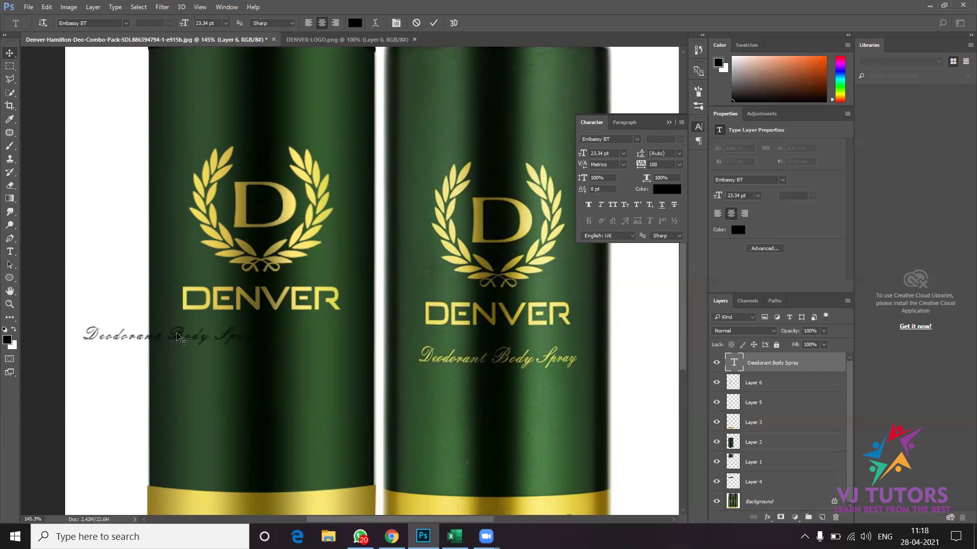
Centre the subtitle under DENVER and colour it with gold sampled from the wordmark.
left_click_drag(178, 336, 268, 333)
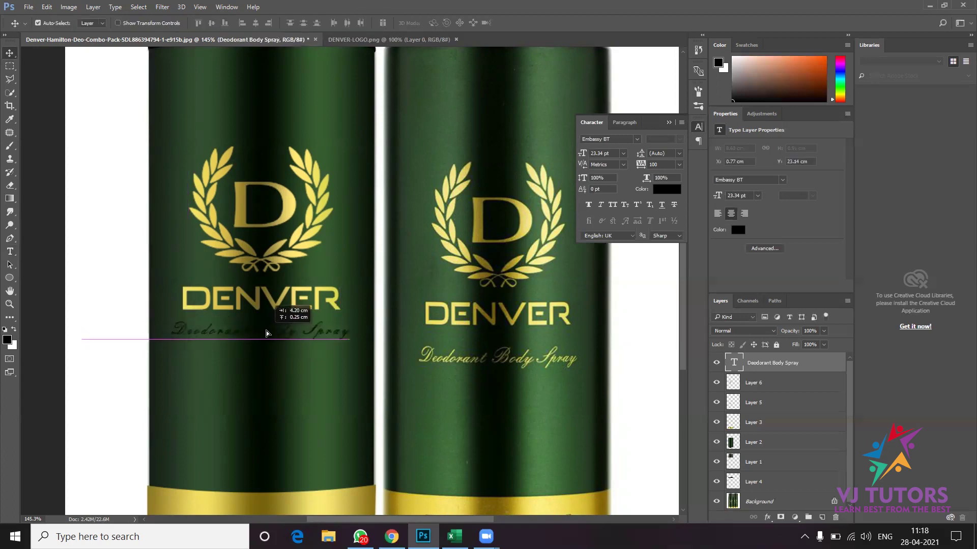
left_click_drag(267, 333, 262, 338)
double_click(734, 363)
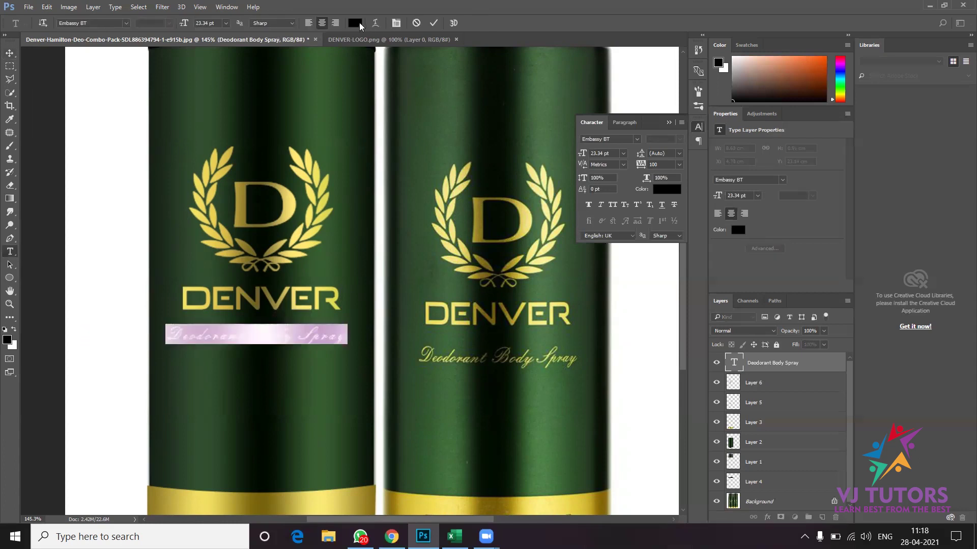
left_click(360, 26)
left_click(447, 319)
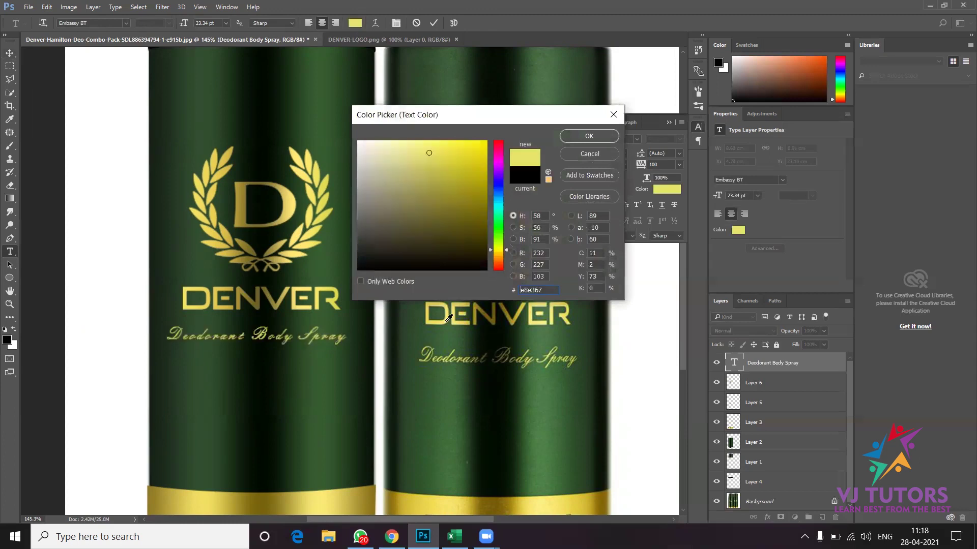
key("Return")
left_click(9, 52)
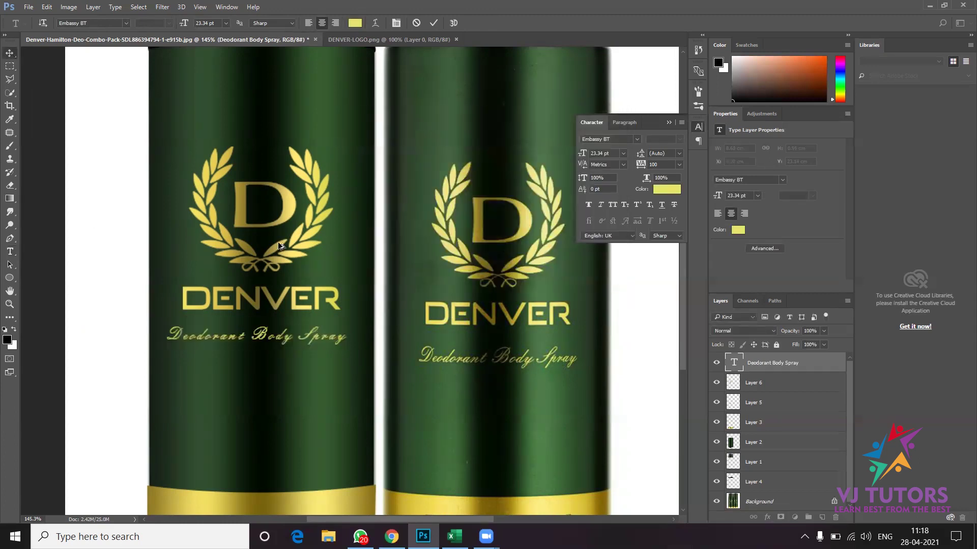
Begin a new text line on the gold band.
scroll(295, 430, "down", 3)
scroll(295, 430, "down", 2)
scroll(321, 366, "up", 3)
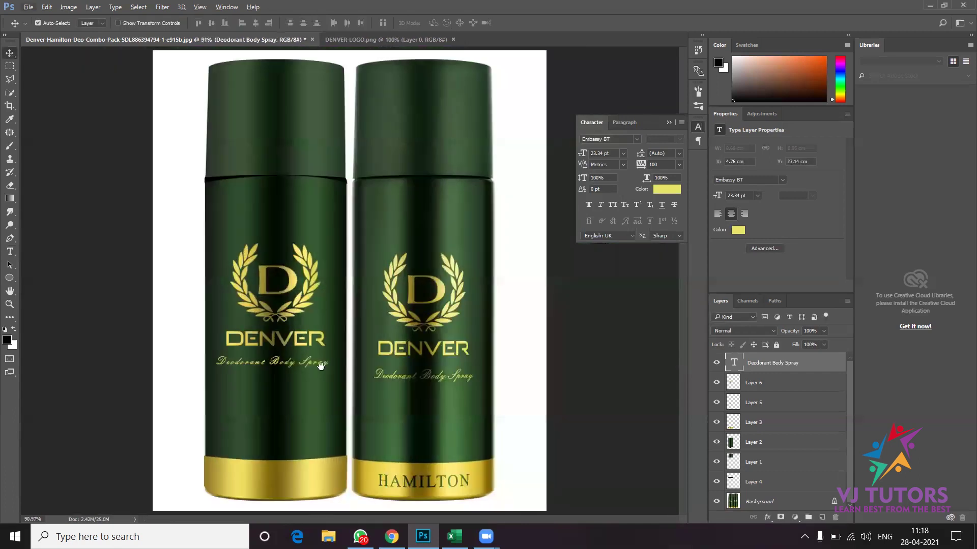
scroll(298, 436, "up", 2)
scroll(277, 305, "up", 1)
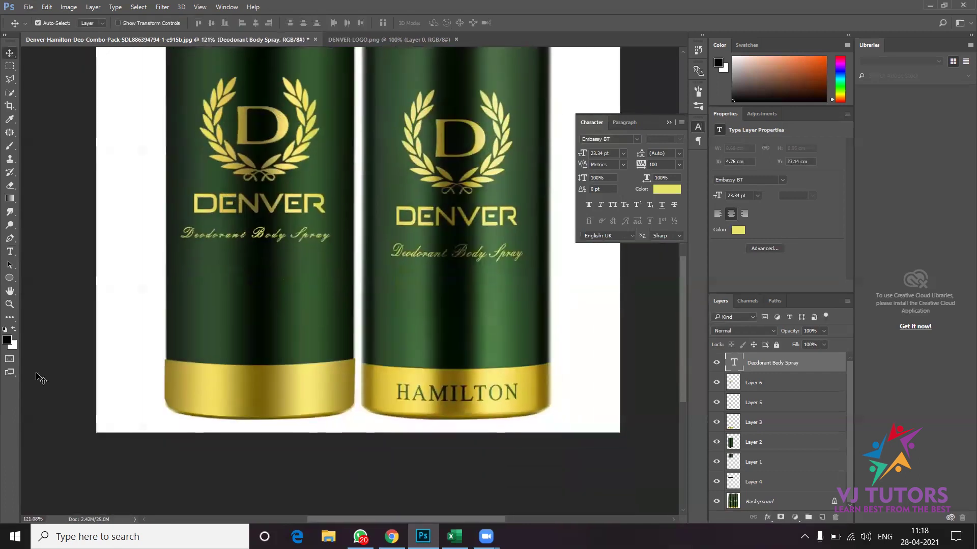
left_click(10, 251)
Type a new base text line in Times New Roman Bold at about 32 pt.
left_click(196, 388)
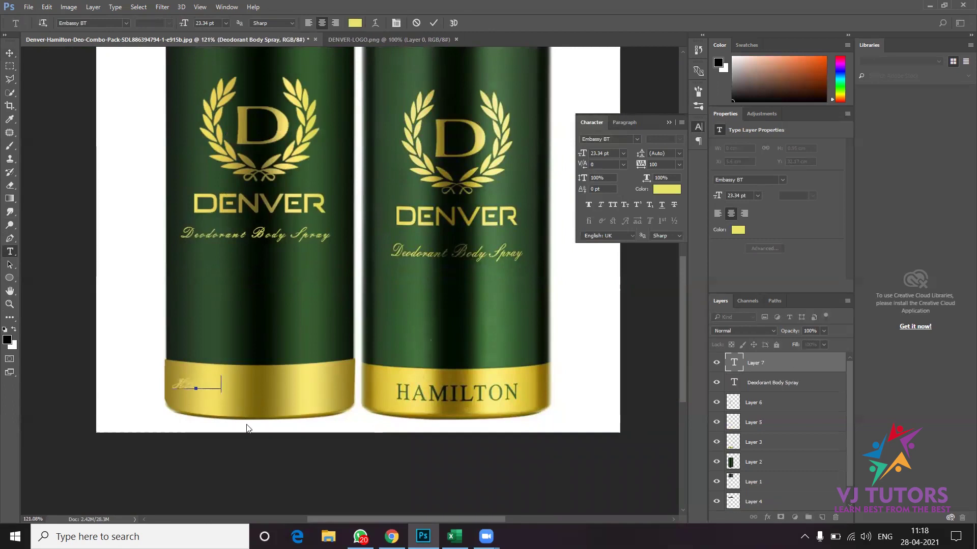
type("Addictive")
key("ctrl+a")
left_click(108, 23)
type("tims")
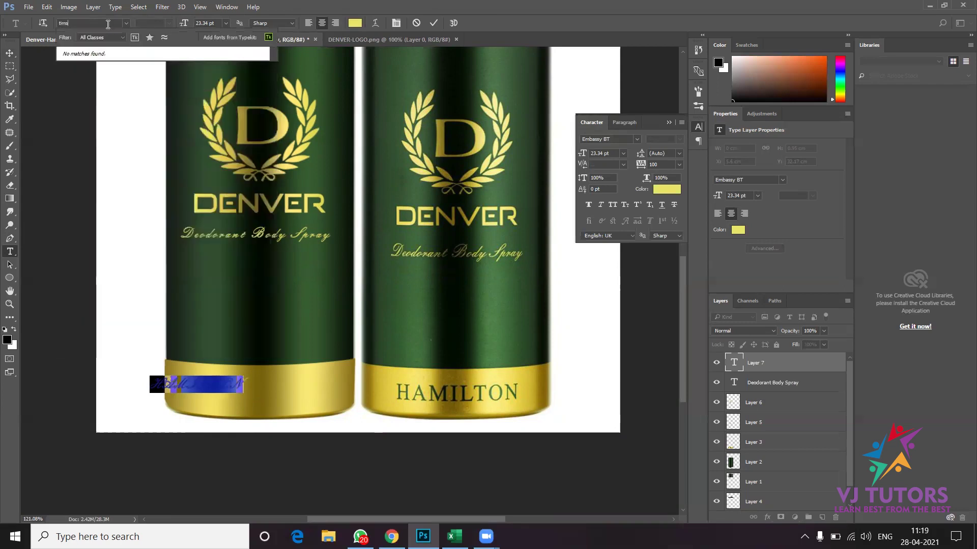
key("BackSpace")
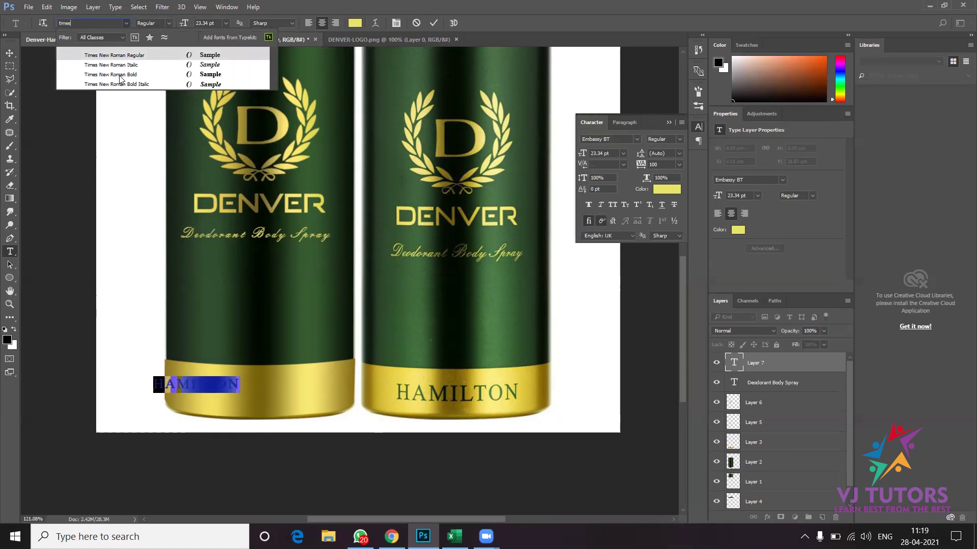
left_click(121, 78)
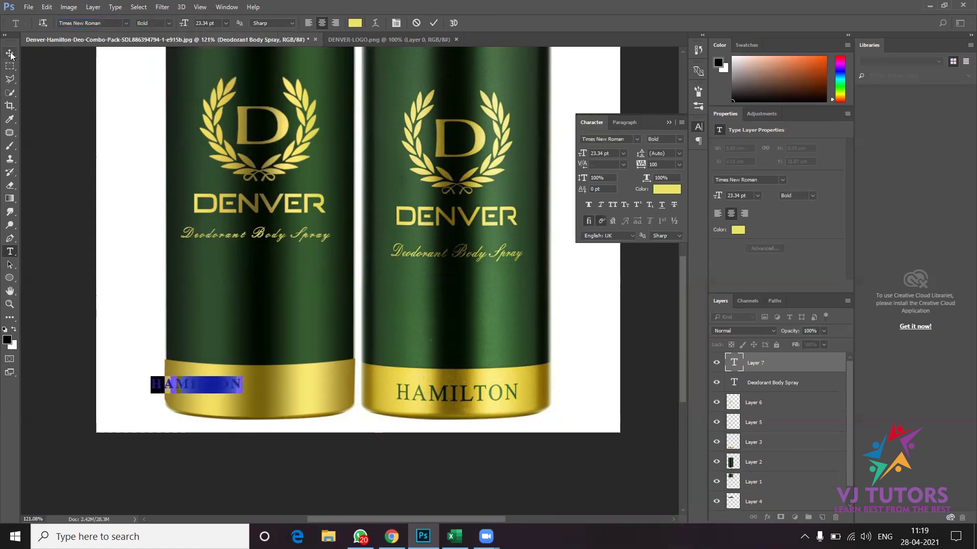
left_click_drag(186, 26, 192, 27)
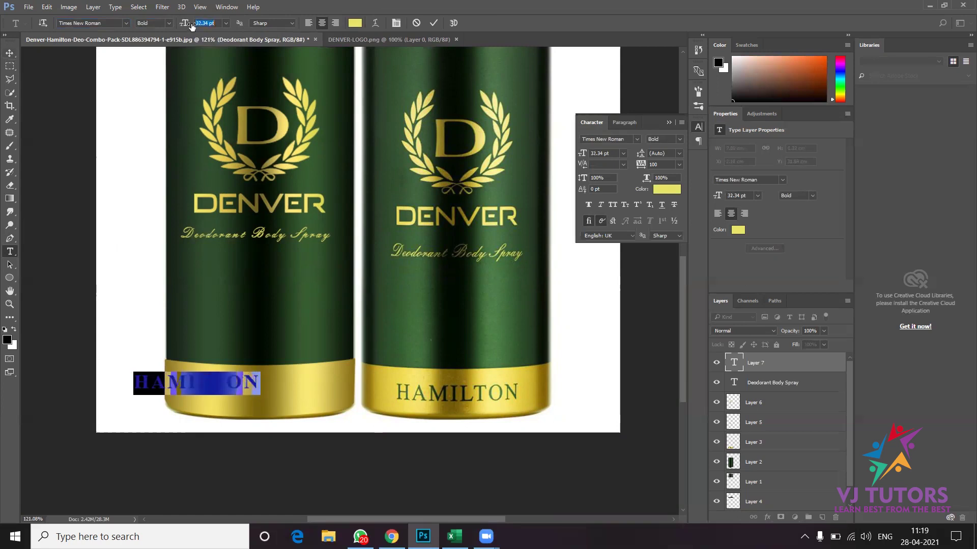
Move HAMILTON onto the left can's gold band and fill it with dark green sampled from the right can.
left_click(10, 53)
left_click_drag(204, 388, 265, 394)
key("i")
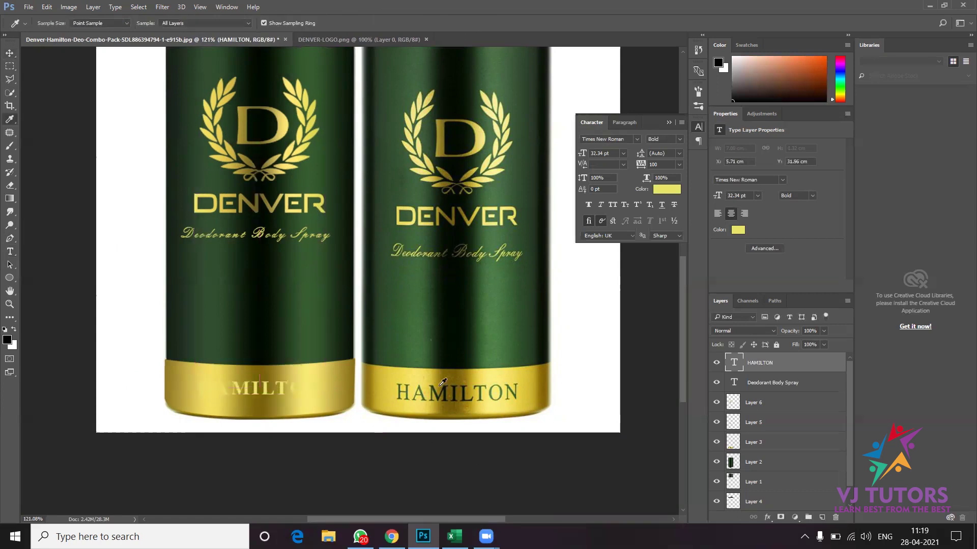
left_click(443, 393)
key("alt+BackSpace")
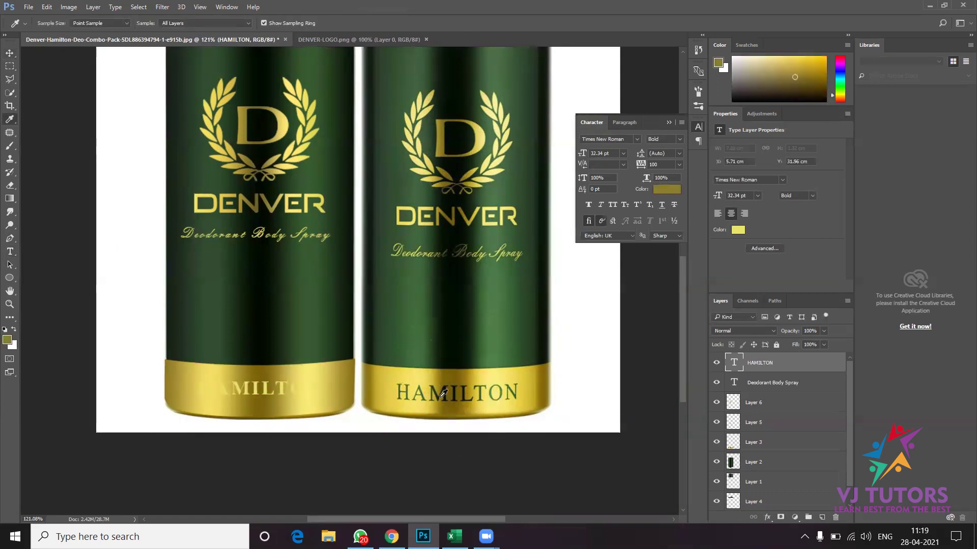
left_click(436, 396)
key("alt+BackSpace")
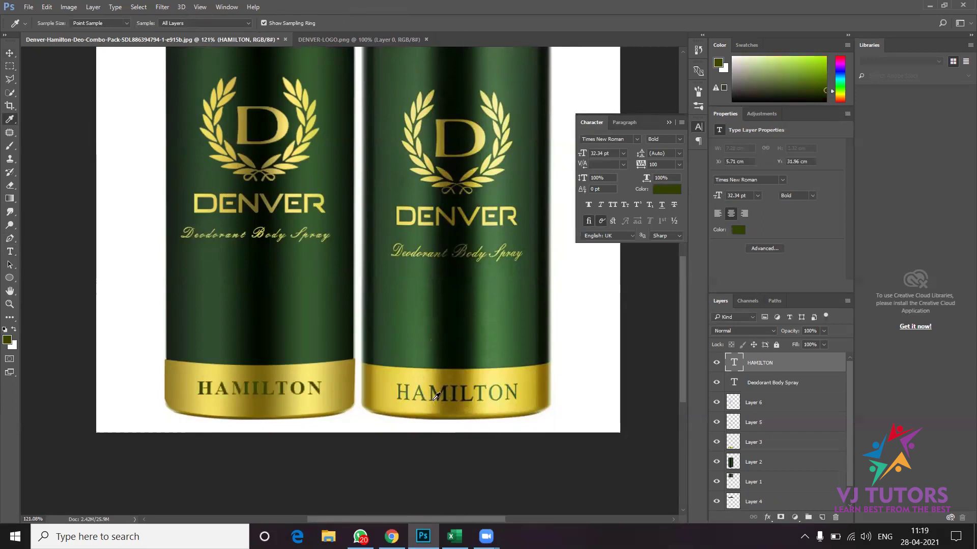
Nudge the HAMILTON text on the band and scale it up to about 121%.
left_click(11, 54)
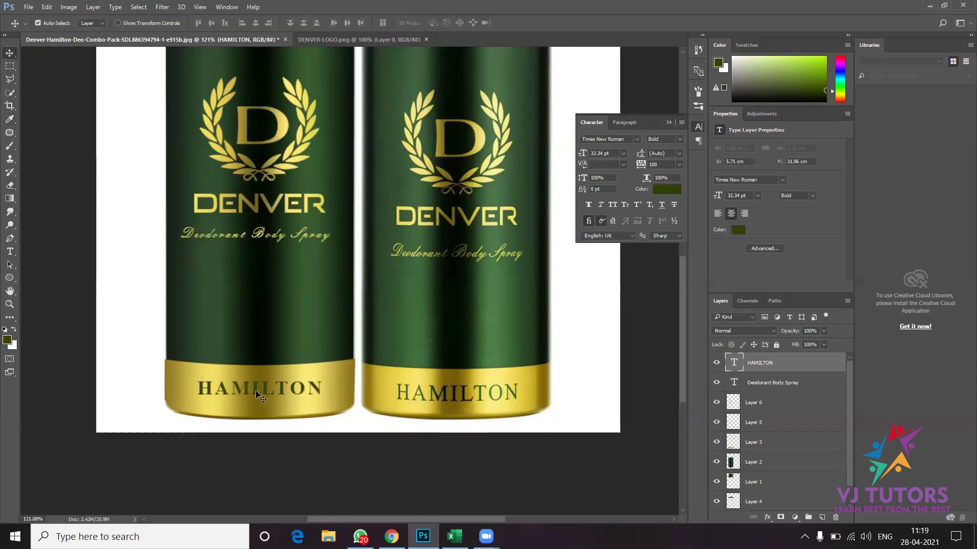
left_click_drag(255, 395, 257, 398)
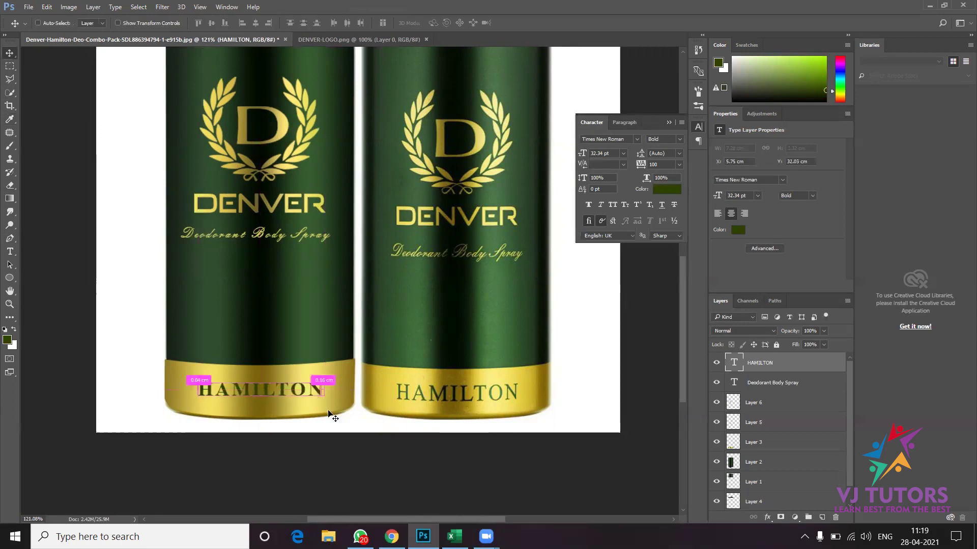
key("ctrl+t")
left_click_drag(324, 396, 336, 407)
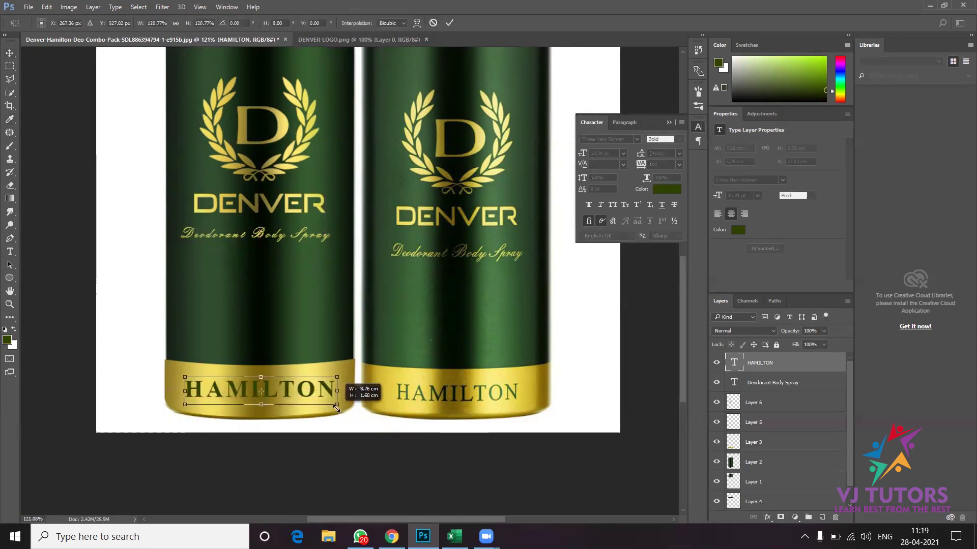
key("Return")
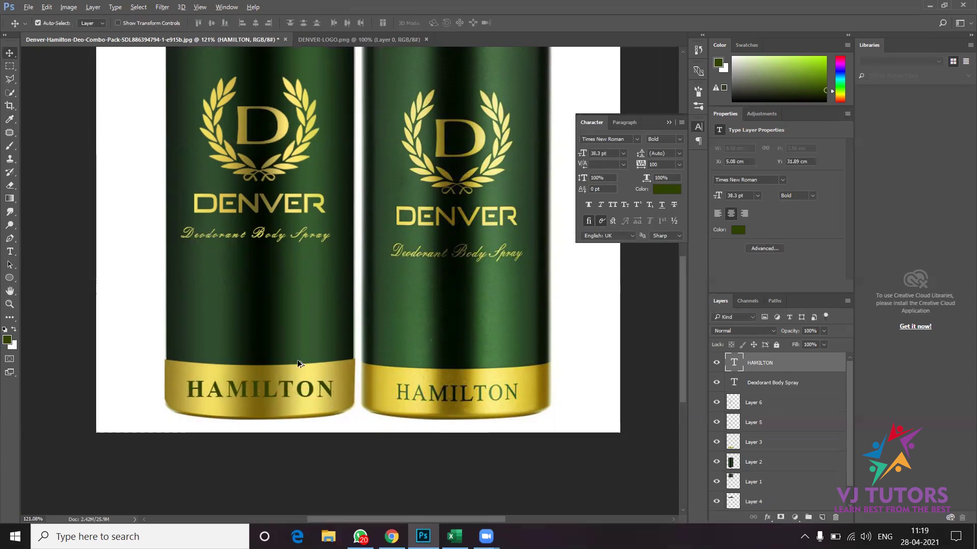
scroll(298, 363, "down", 3, "alt")
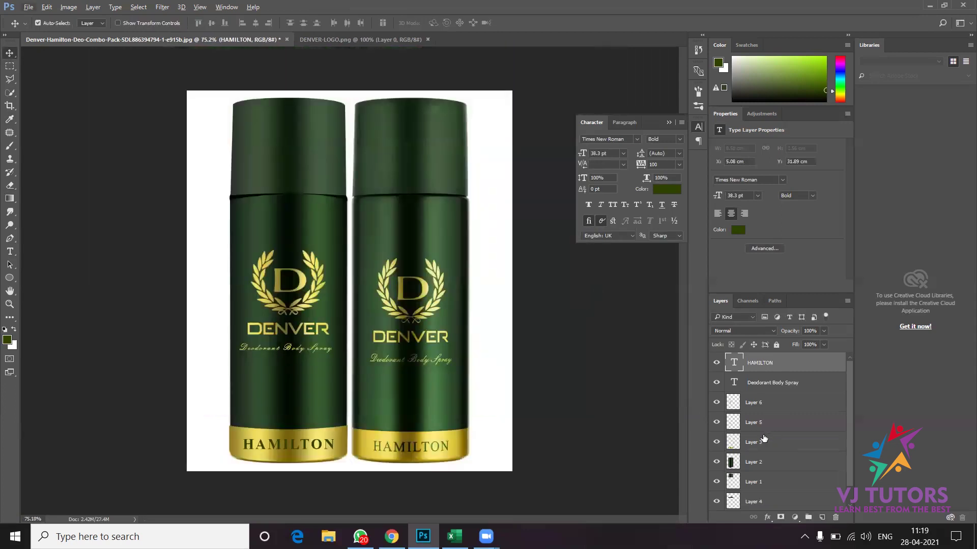
Select Layer 1 and hide the Background reference photo of both cans.
scroll(764, 439, "down", 1)
left_click(754, 465)
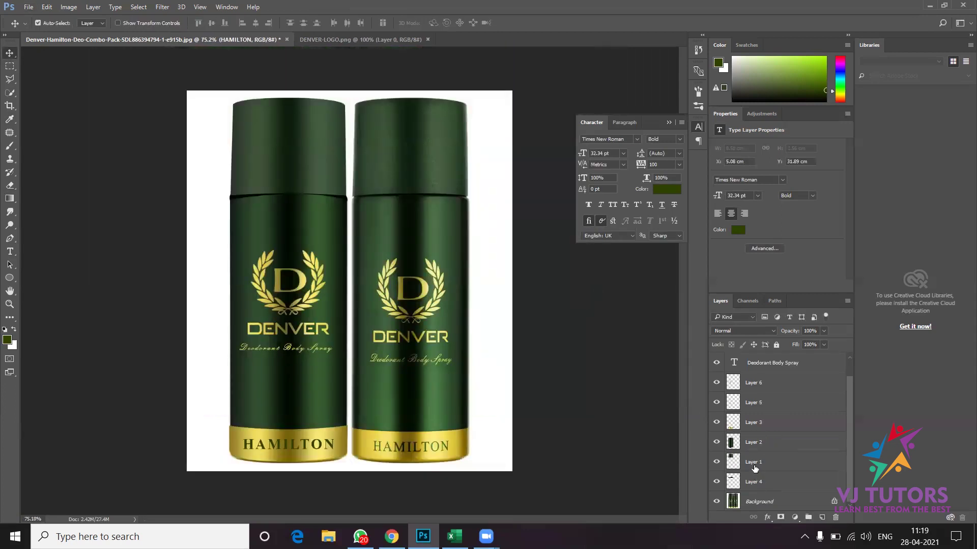
left_click(143, 9)
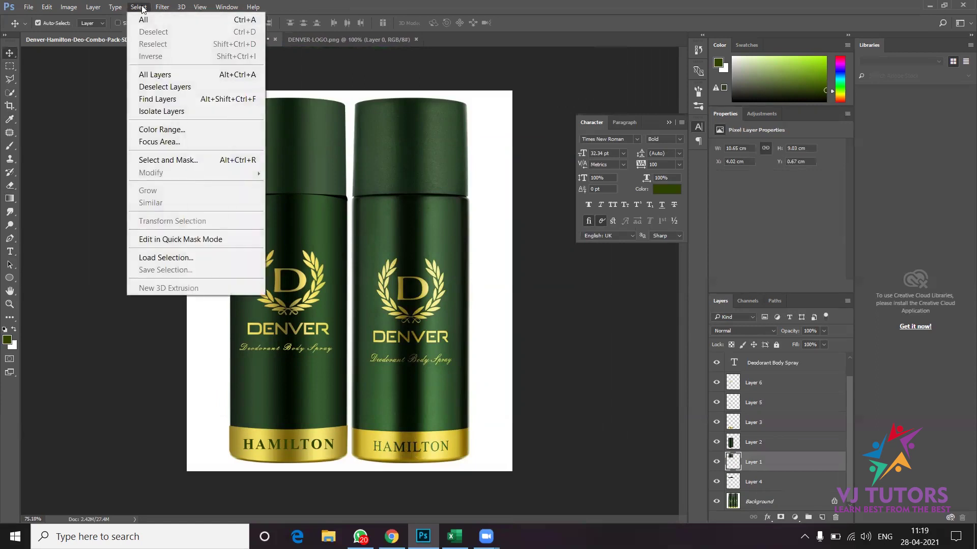
left_click(717, 501)
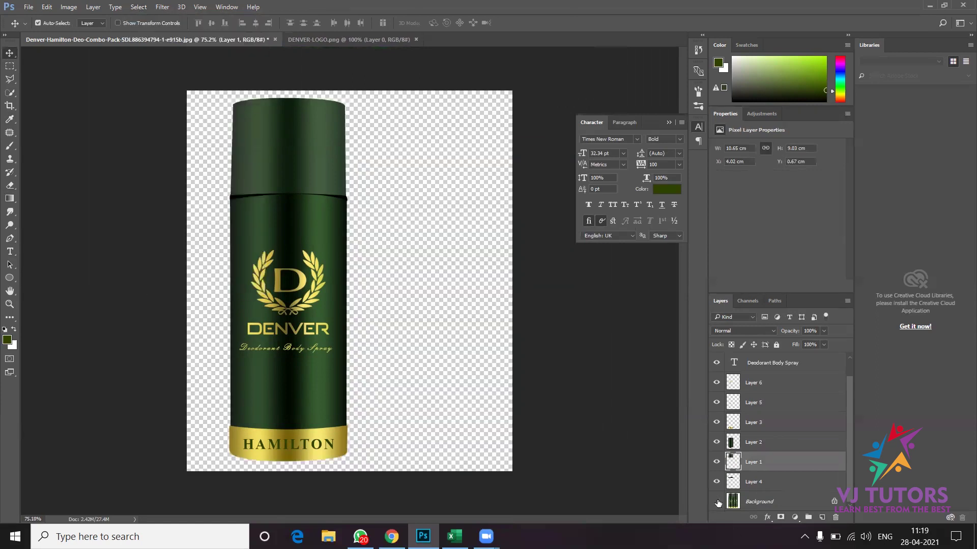
Apply Add Noise at about 7.26%, Uniform, to the selected layer.
left_click(164, 7)
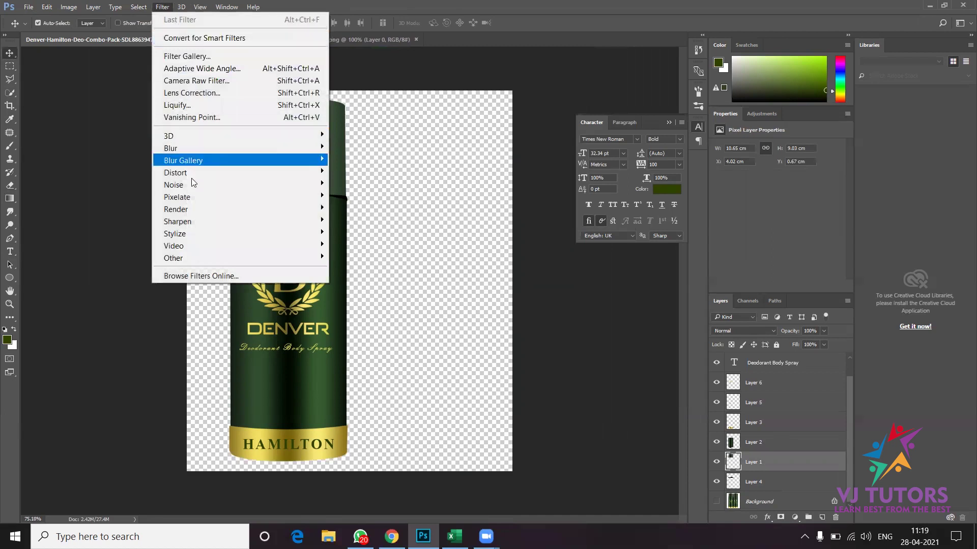
mouse_move(174, 184)
left_click(361, 184)
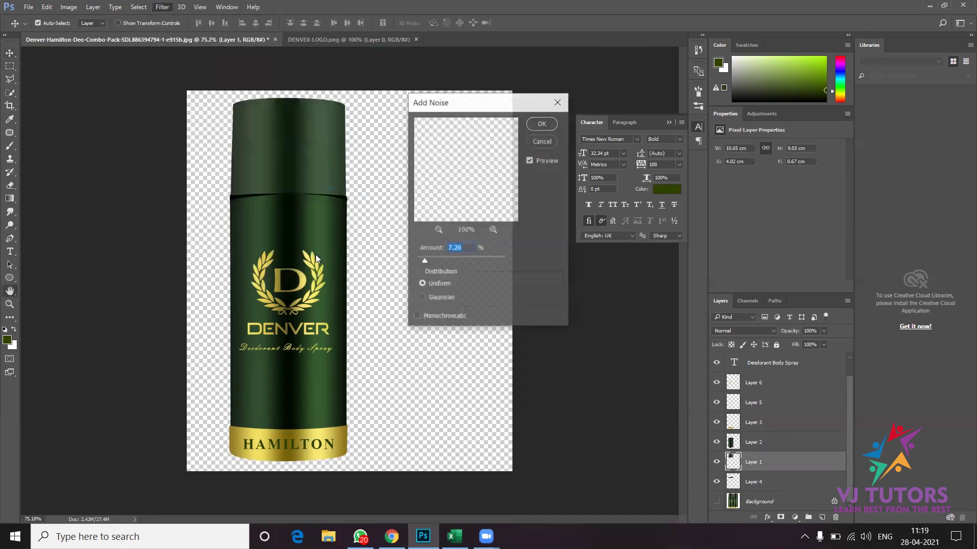
mouse_move(457, 153)
left_mouse_down()
mouse_move(451, 207)
mouse_move(464, 157)
mouse_move(505, 190)
left_mouse_up()
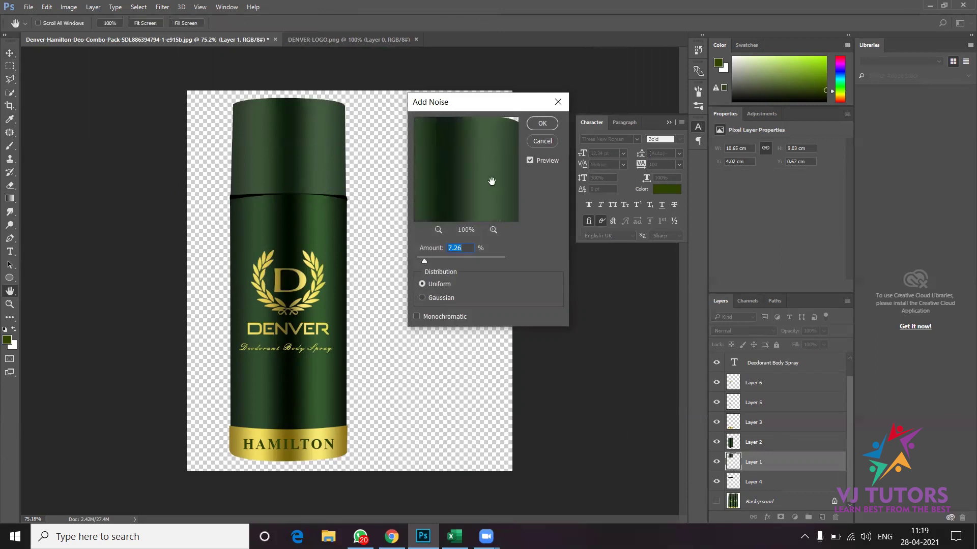
key("Return")
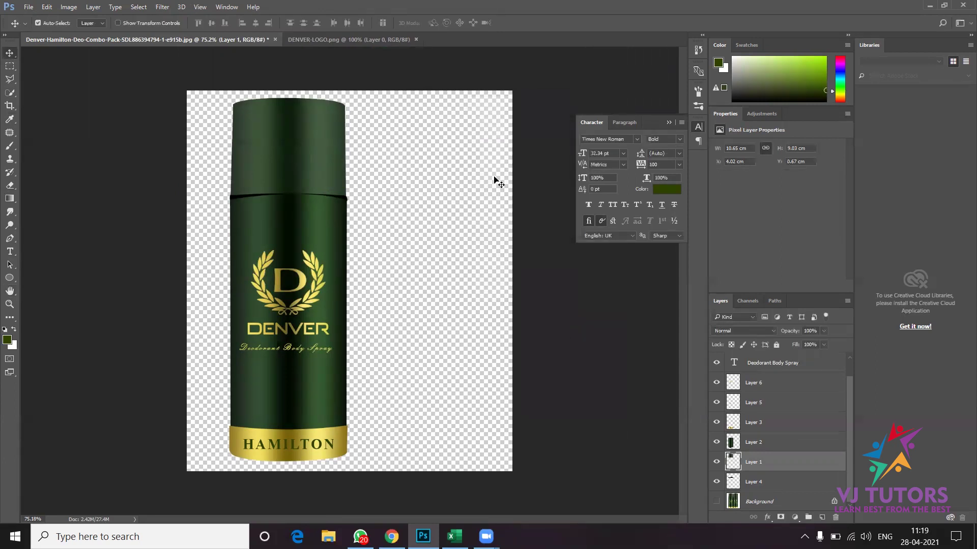
Reapply the noise filter to Layer 2 (can body) and Layer 3 (gold band).
left_click(308, 222)
left_click(162, 7)
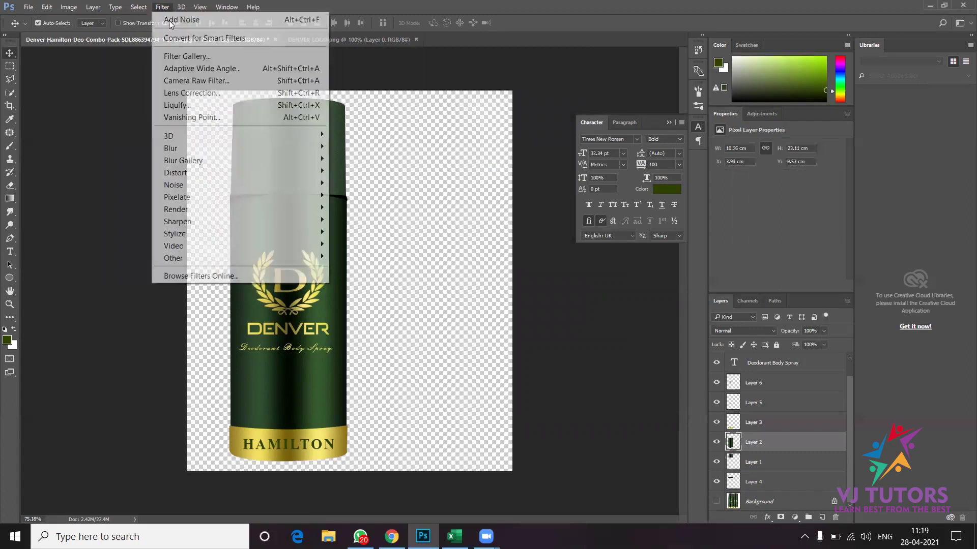
left_click(168, 19)
left_click(321, 456)
left_click(163, 6)
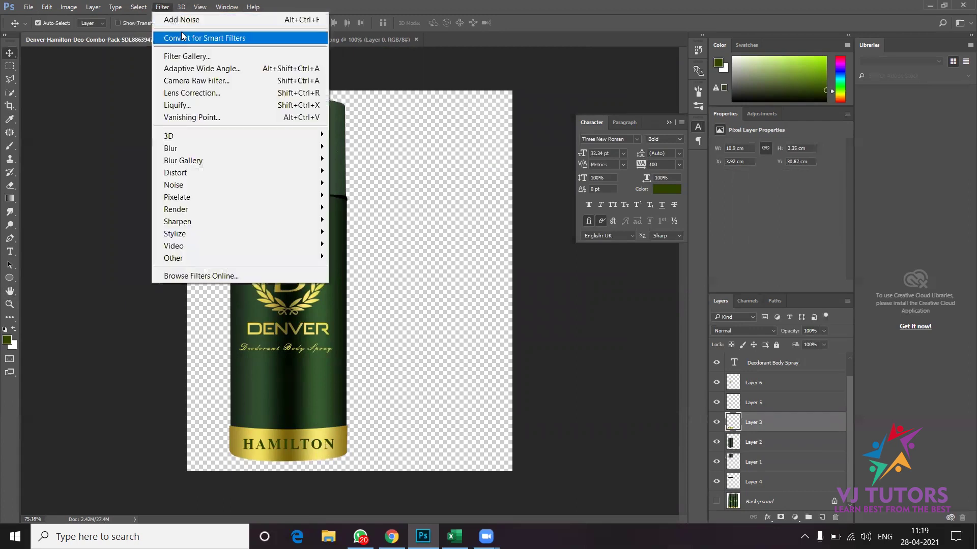
Rasterize the HAMILTON type layer, apply the same noise, and select all layers.
left_click(297, 449)
left_click(169, 9)
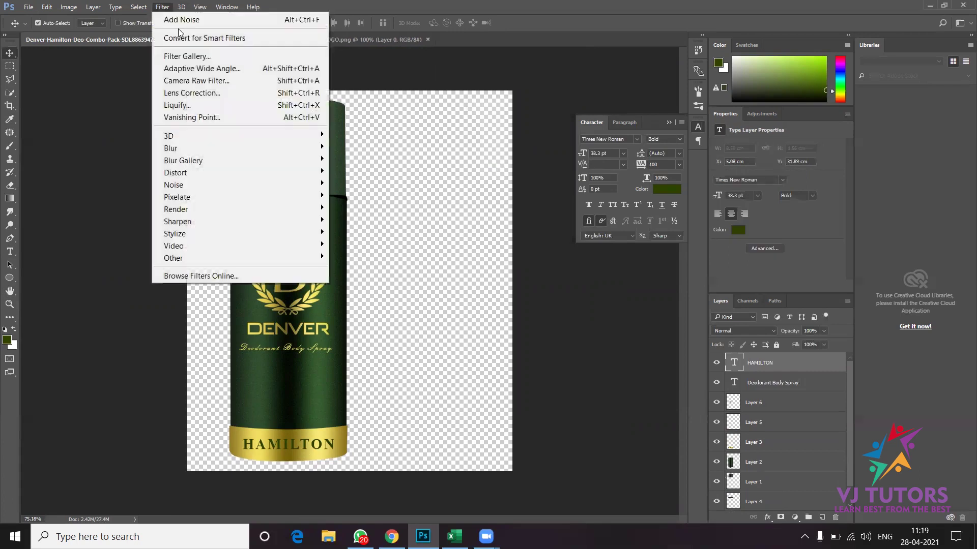
left_click(180, 19)
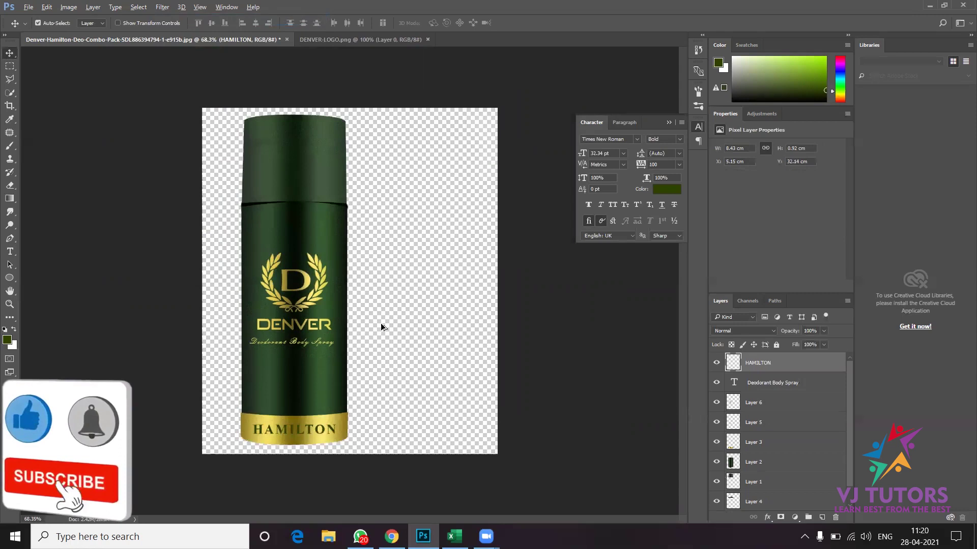
scroll(380, 322, "down", 1)
scroll(238, 254, "down", 1)
scroll(254, 262, "down", 1)
scroll(351, 280, "up", 1)
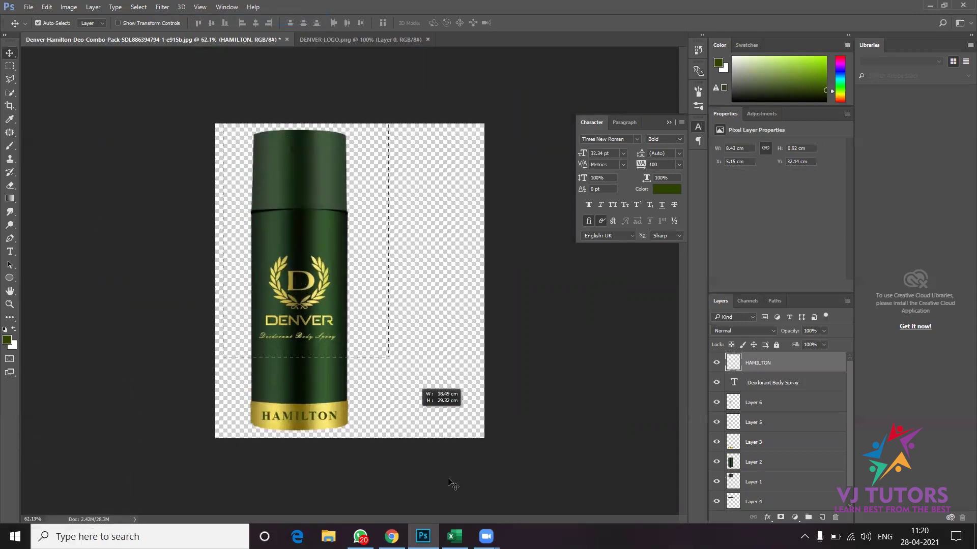
key("ctrl+alt+a")
Move the whole can artwork to the centre of the canvas.
left_click_drag(316, 385, 356, 388)
scroll(355, 389, "up", 1)
scroll(354, 402, "up", 1)
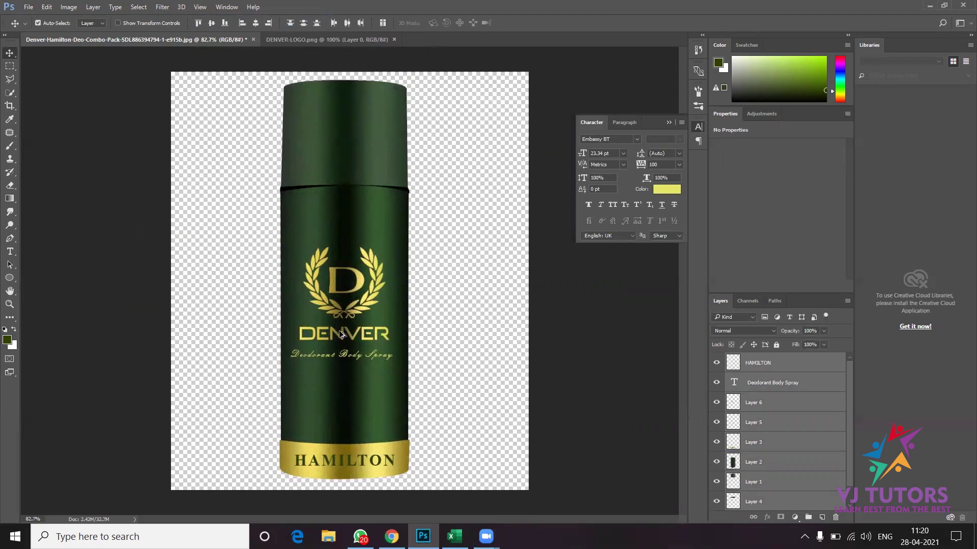
scroll(343, 335, "down", 1)
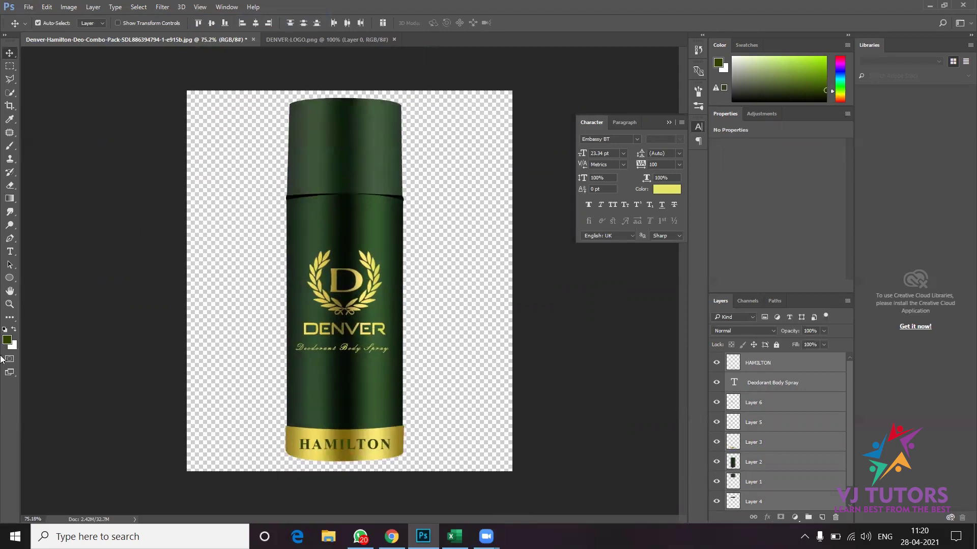
scroll(768, 464, "down", 1)
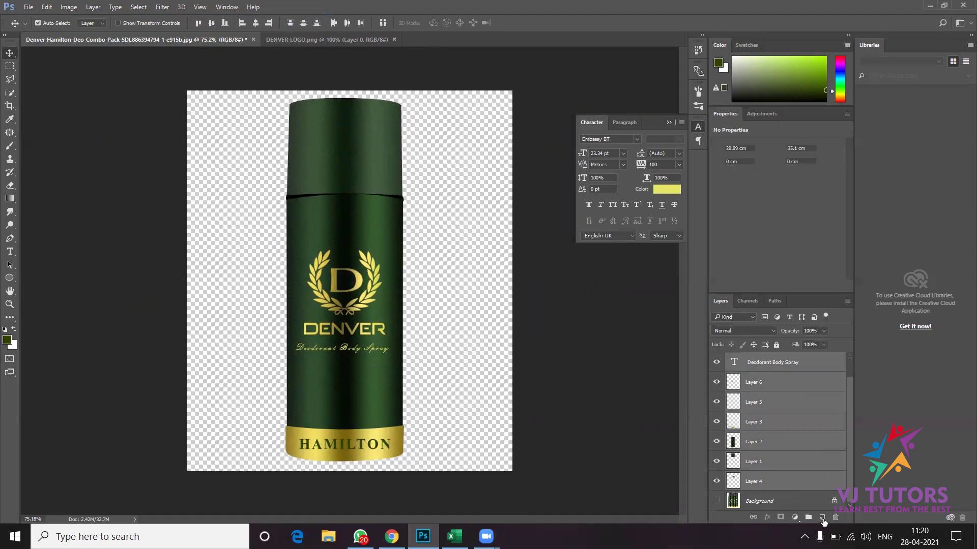
Add a new layer filled with solid white as the background.
left_click(821, 517)
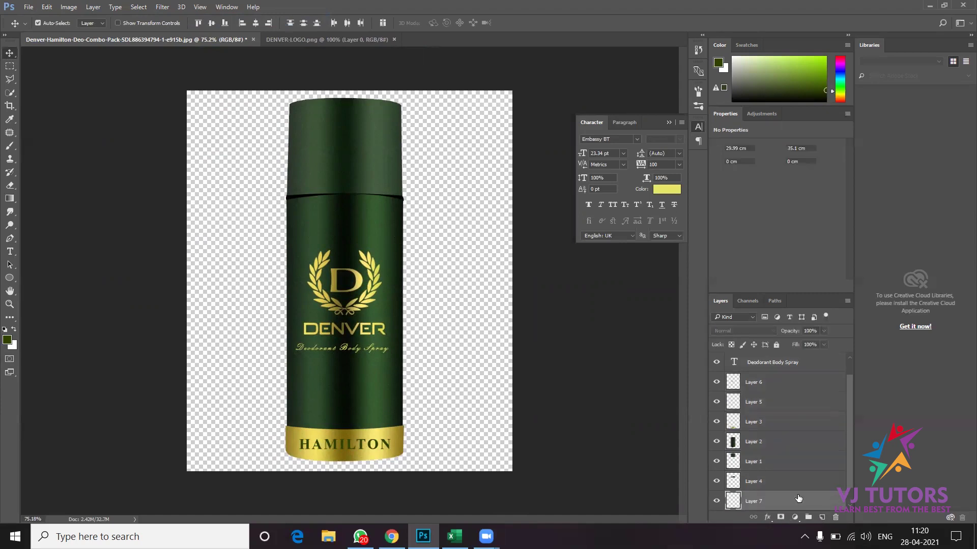
left_click(18, 328)
key("alt+BackSpace")
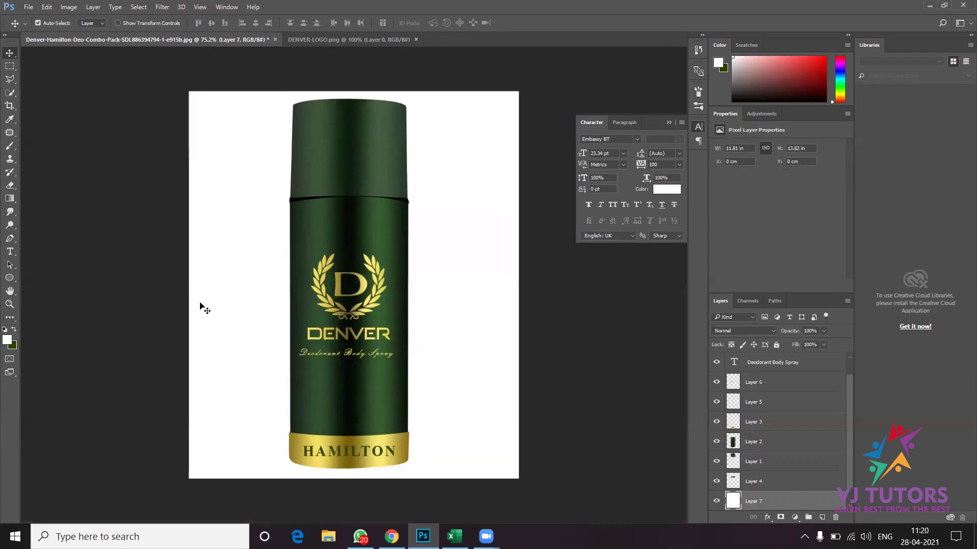
key("f")
key("f")
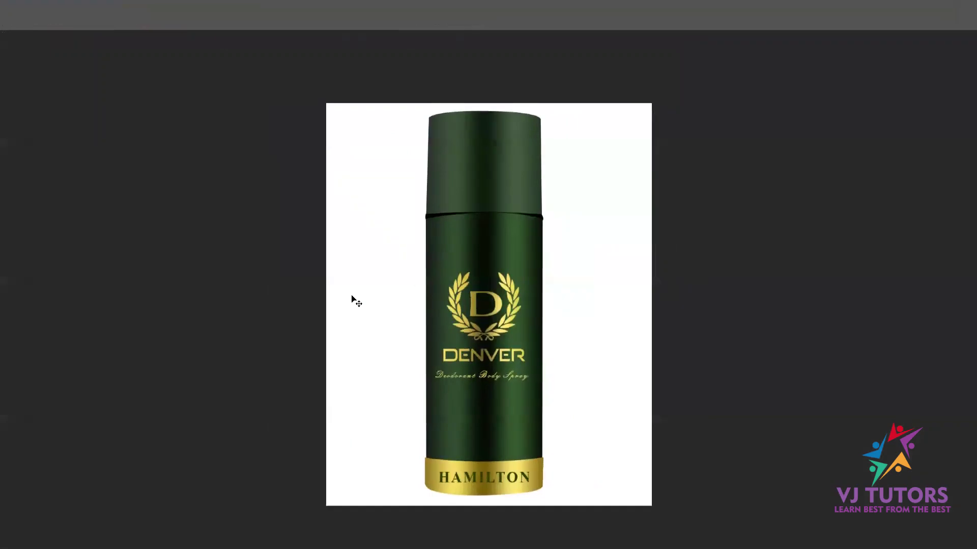
key("ctrl+0")
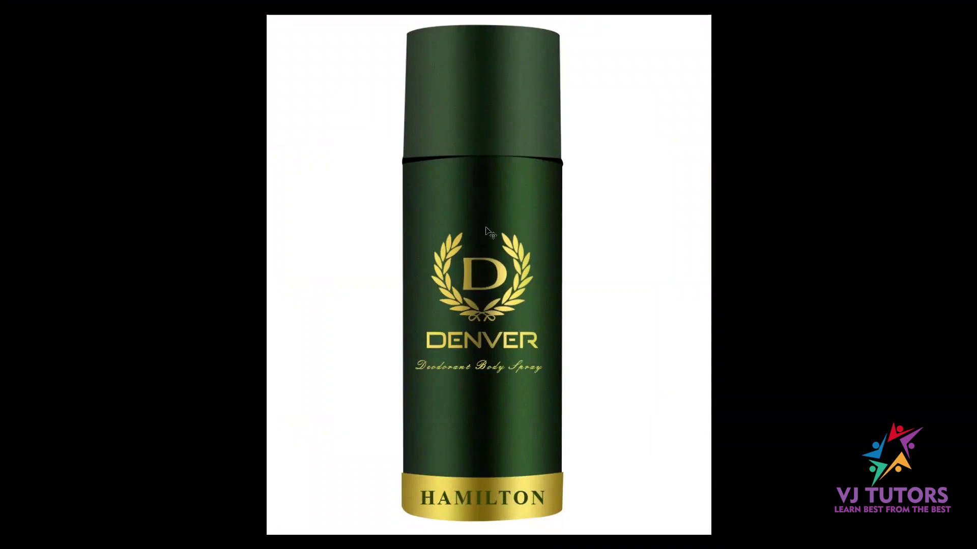
key("f")
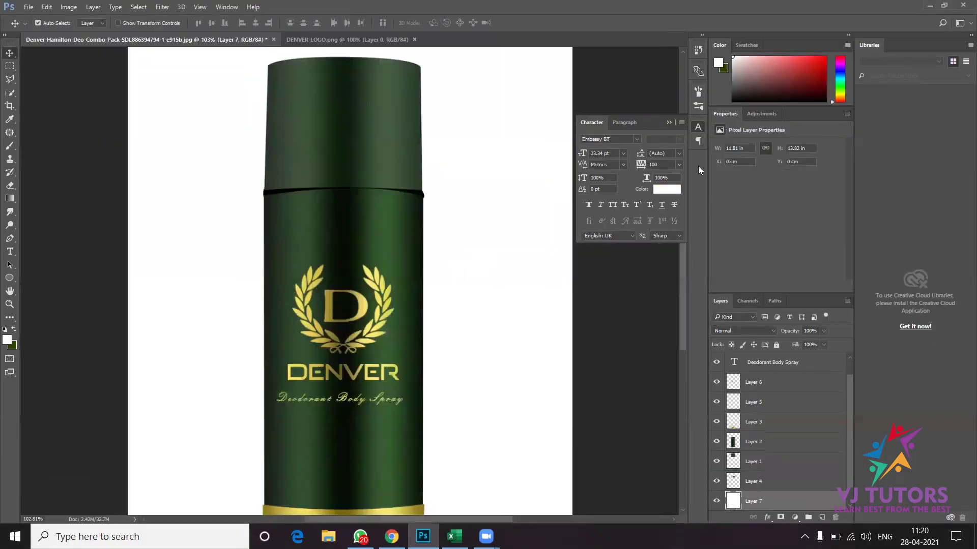